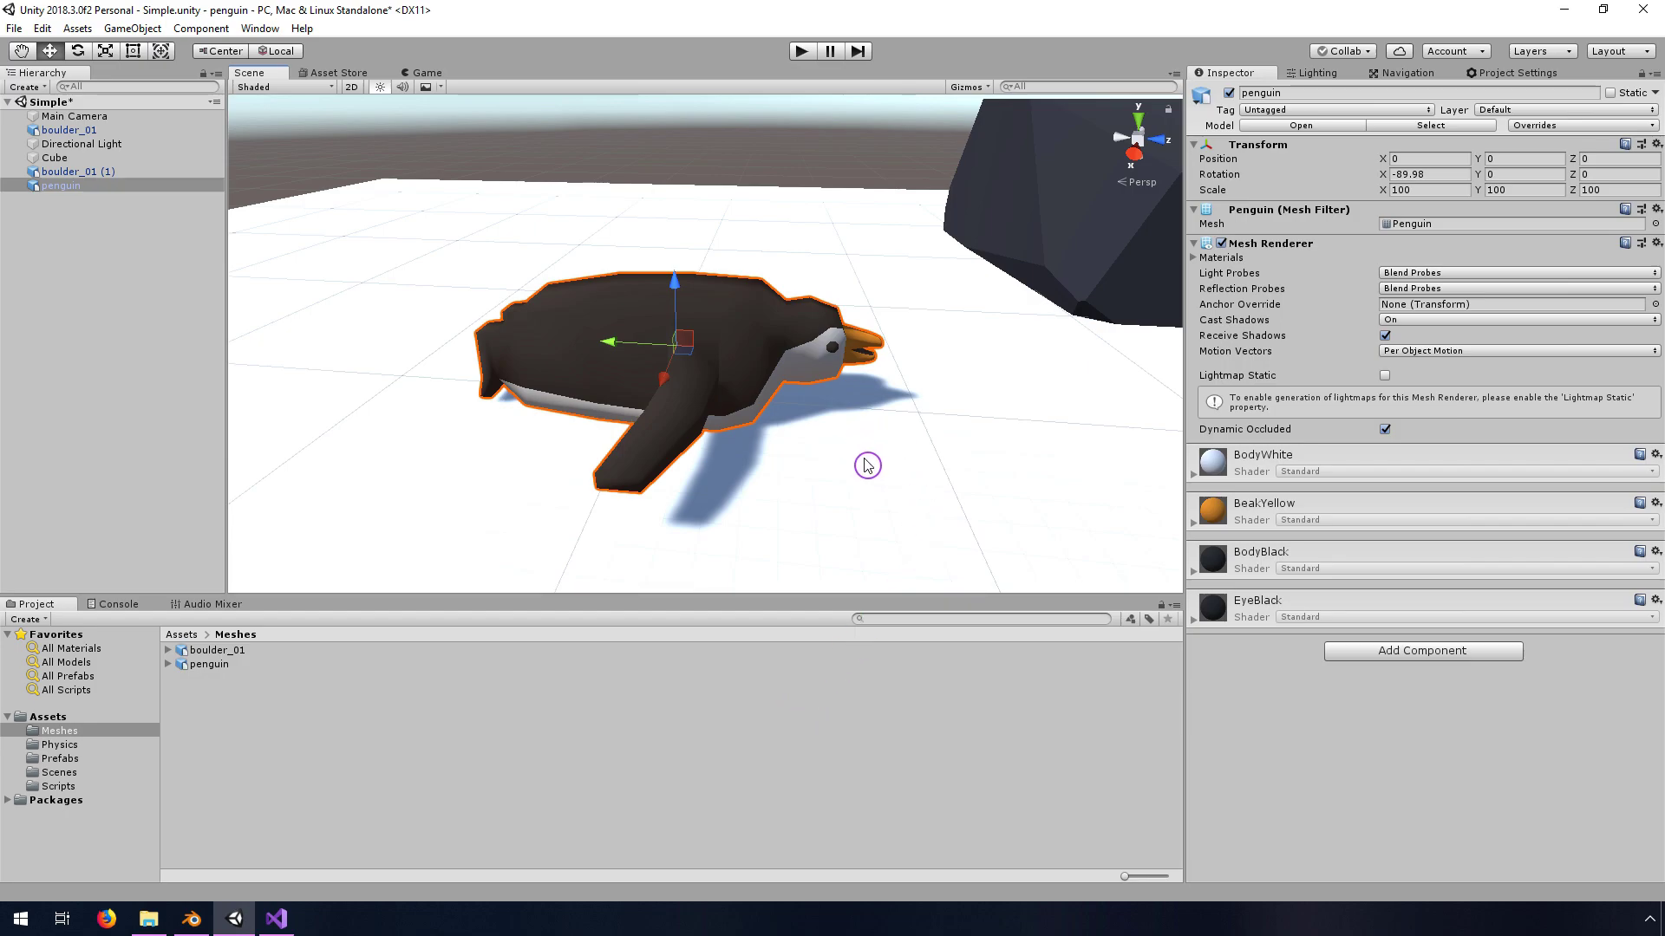
Pan the scene and select the penguin object with the move tool
{"action": "mouse_move", "coordinate": [866, 486]}
{"action": "middle_mouse_down"}
{"action": "mouse_move", "coordinate": [841, 491]}
{"action": "mouse_move", "coordinate": [842, 470]}
{"action": "middle_mouse_up"}
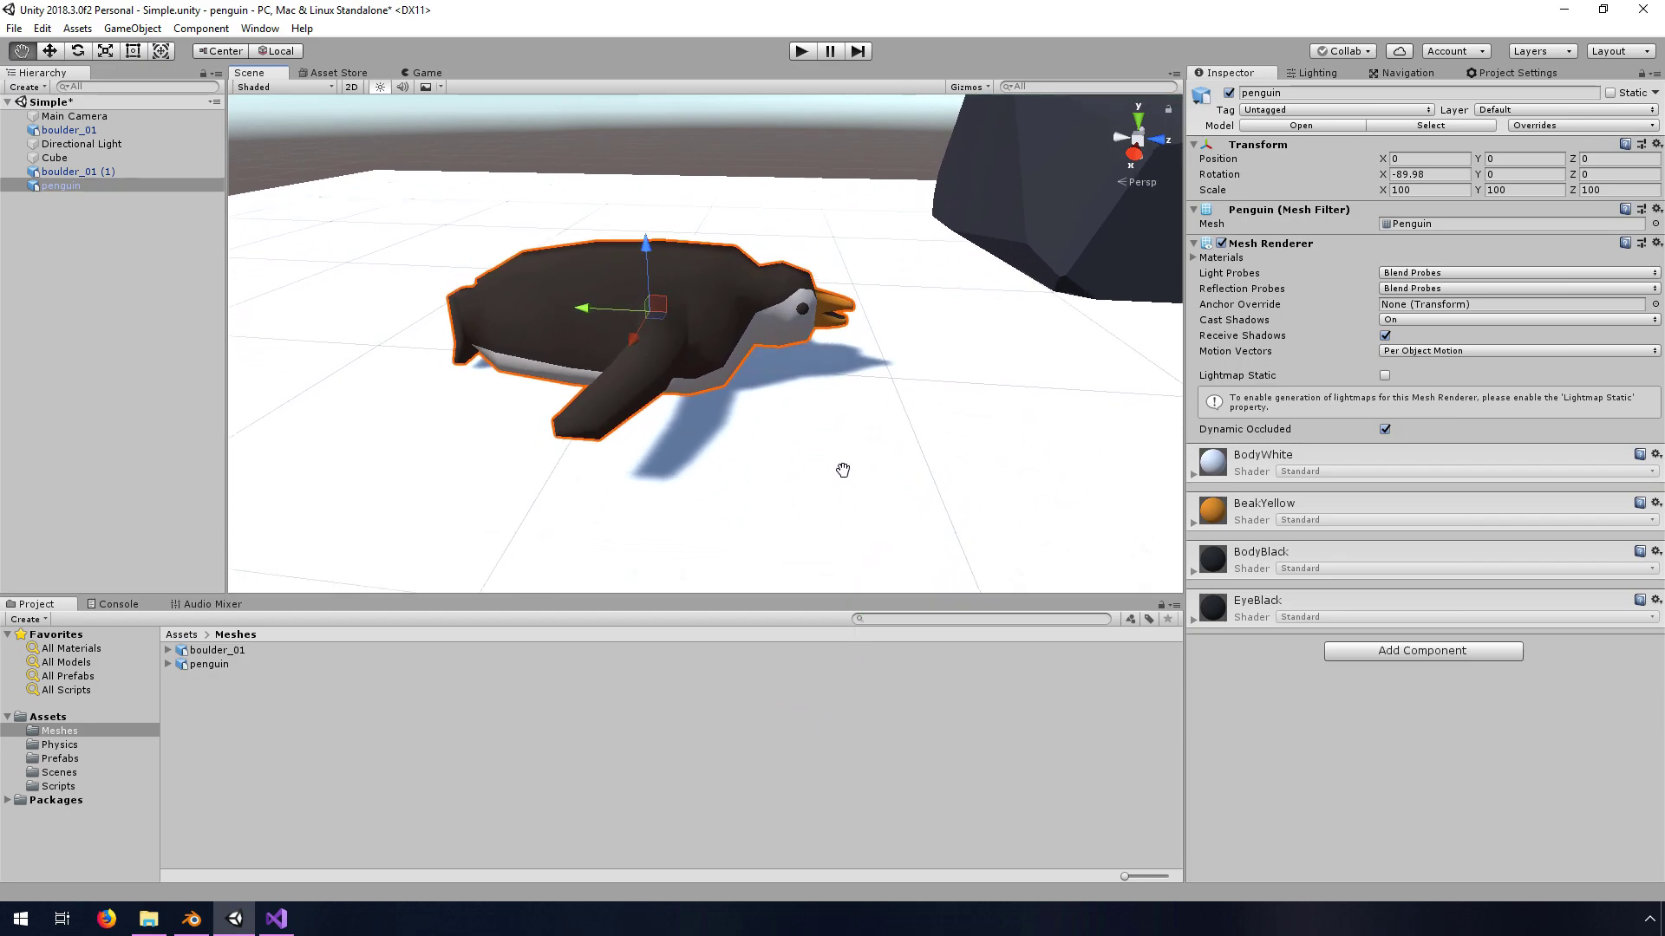
{"action": "left_click", "coordinate": [662, 297]}
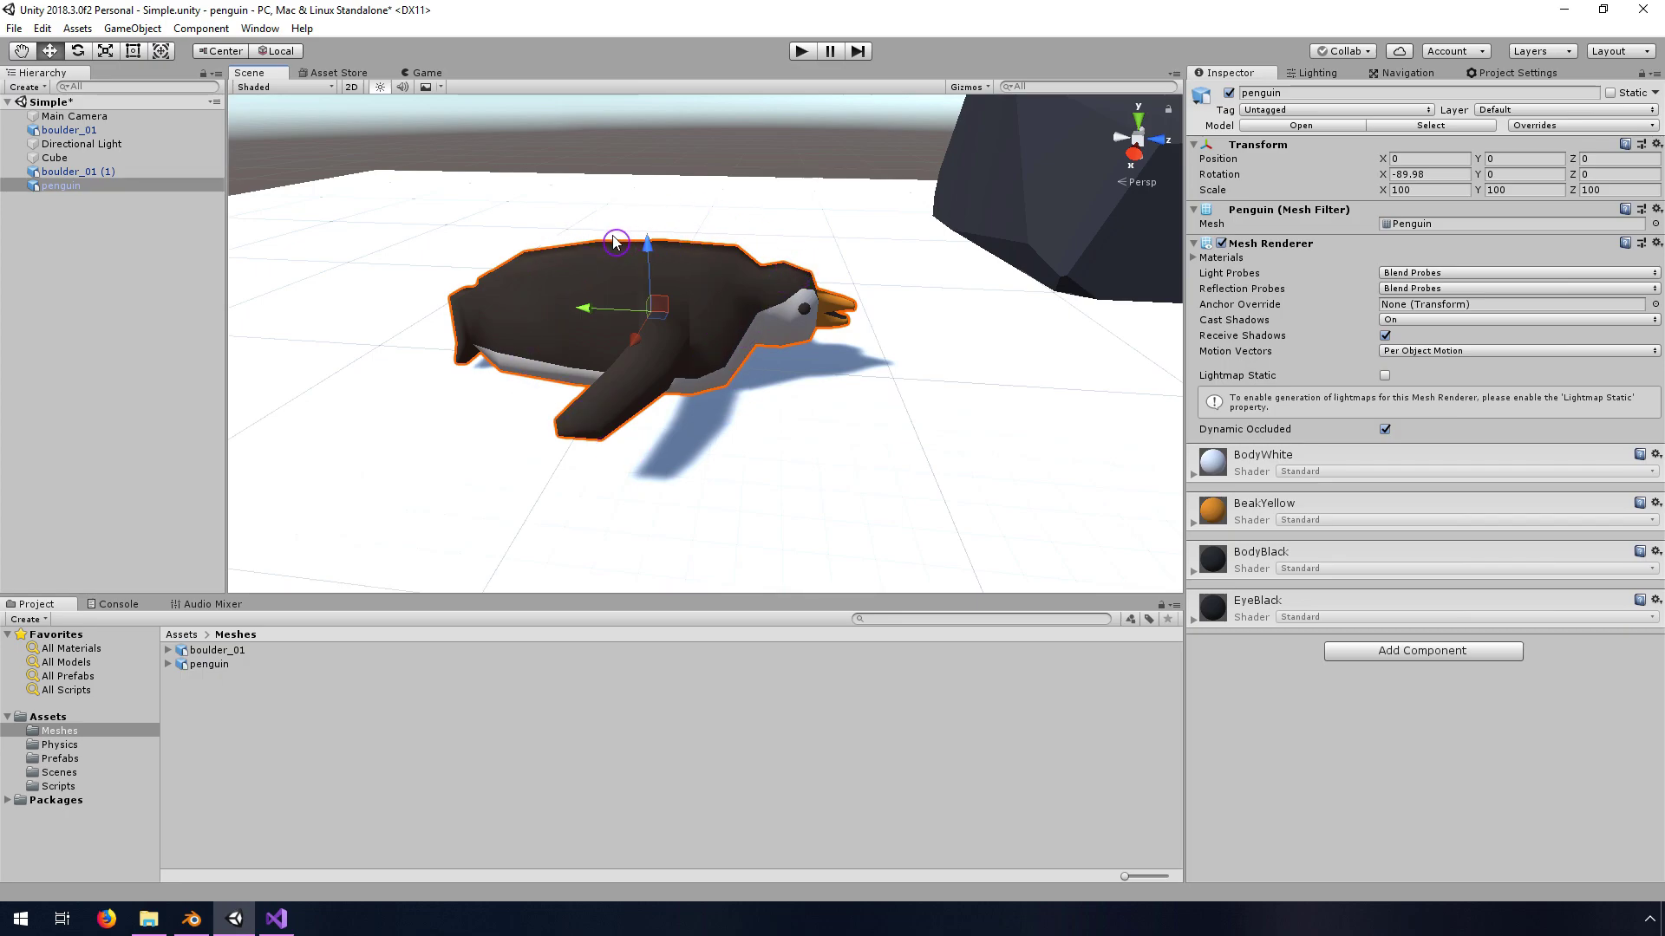
{"action": "left_click", "coordinate": [54, 187]}
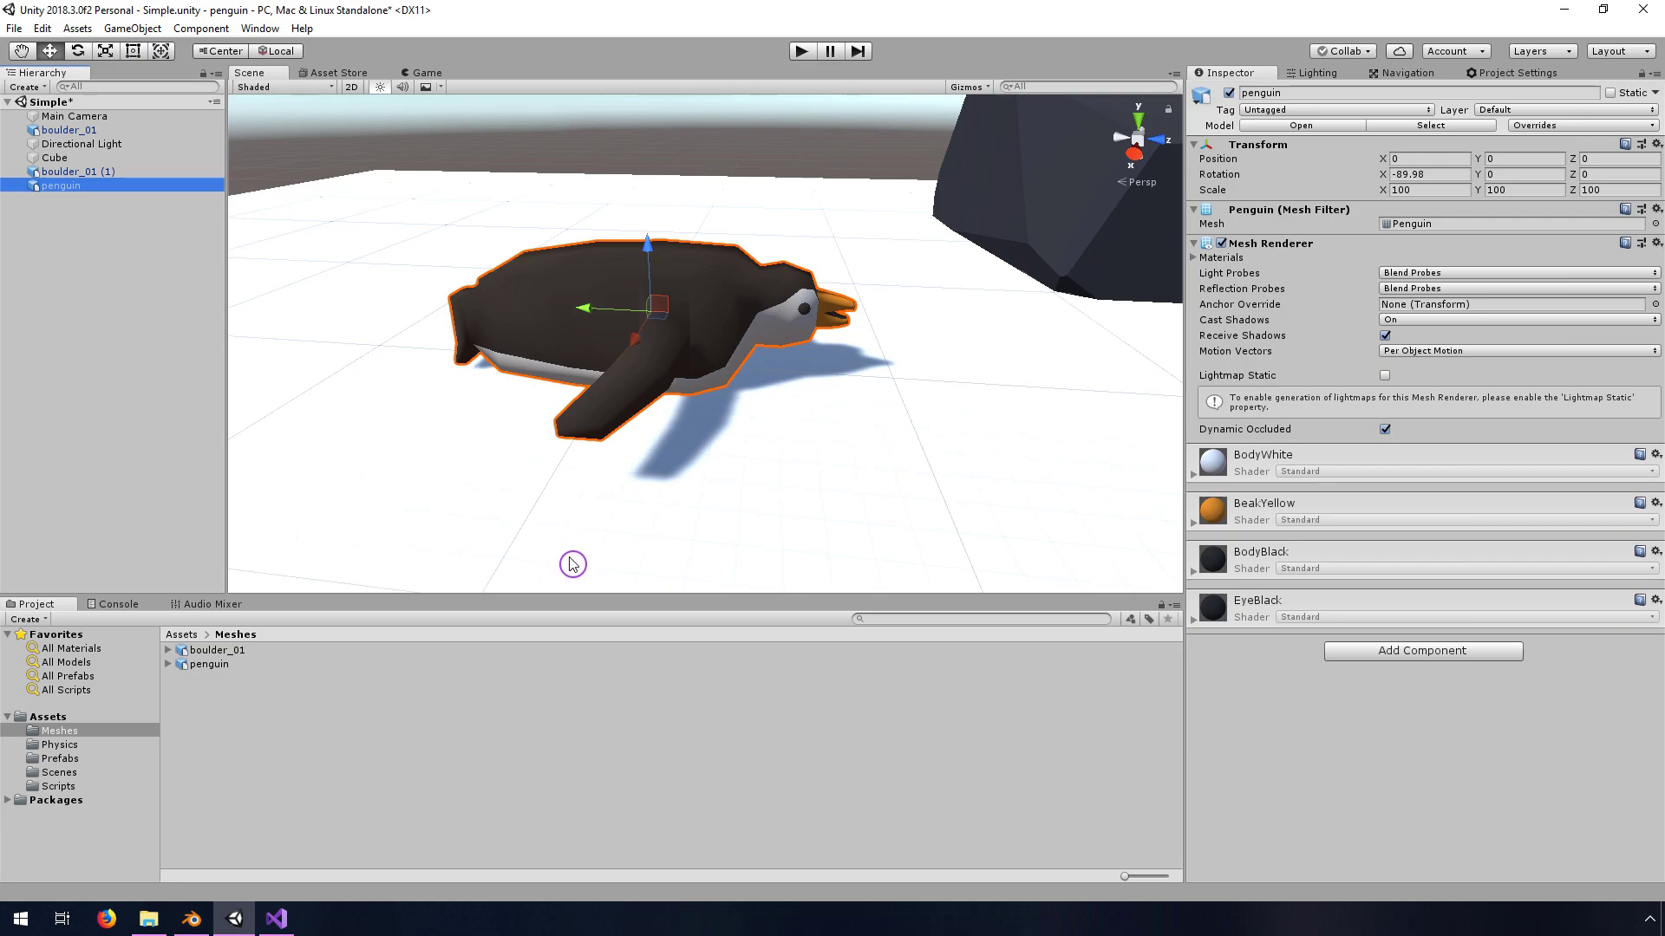
In Blender, orbit the penguin and confirm 0° rotation and 1.000 scale in the Item tab
{"action": "left_click", "coordinate": [193, 921]}
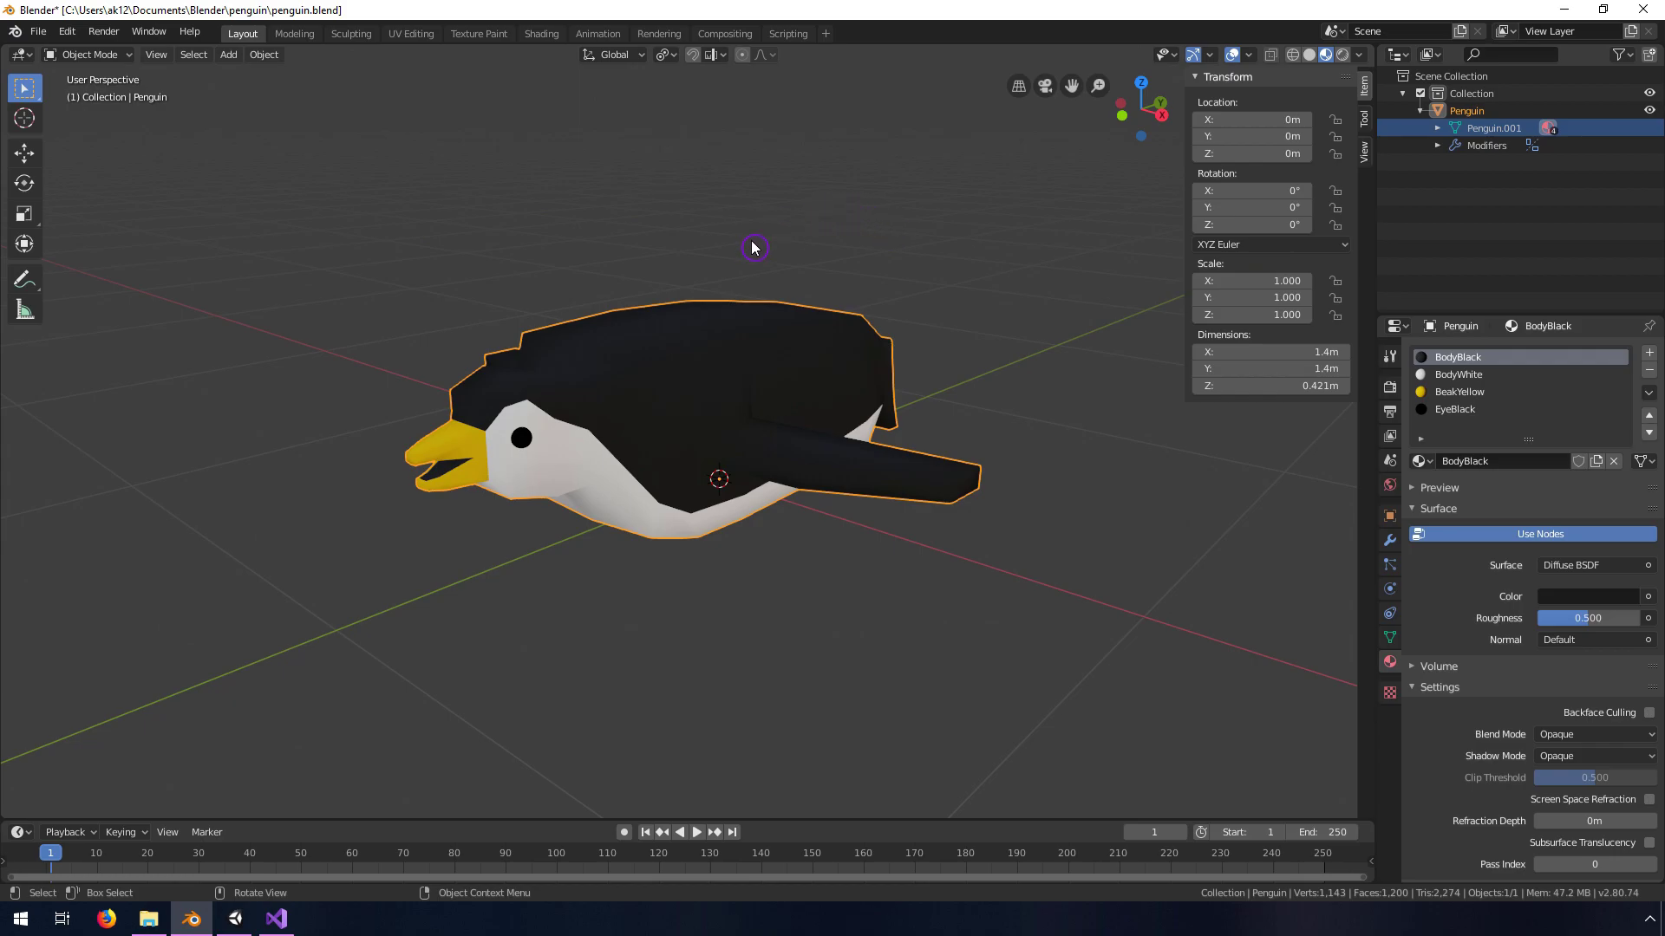
{"action": "middle_click_drag", "start_coordinate": [567, 261], "coordinate": [513, 260]}
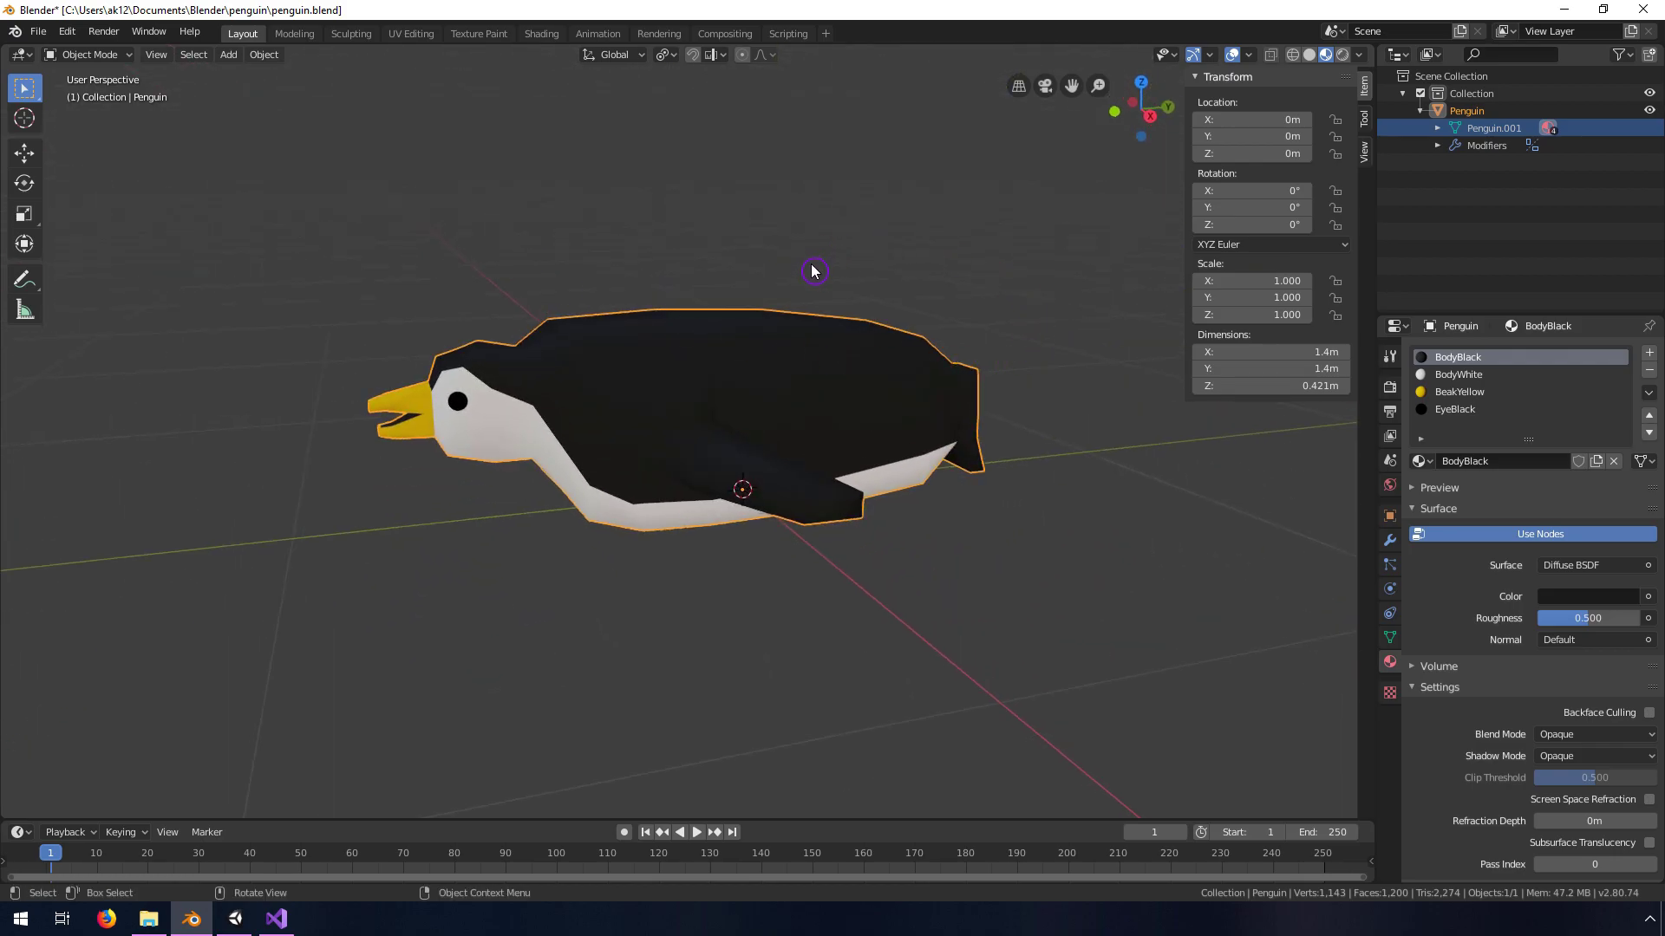
{"action": "middle_click_drag", "start_coordinate": [877, 313], "coordinate": [688, 391]}
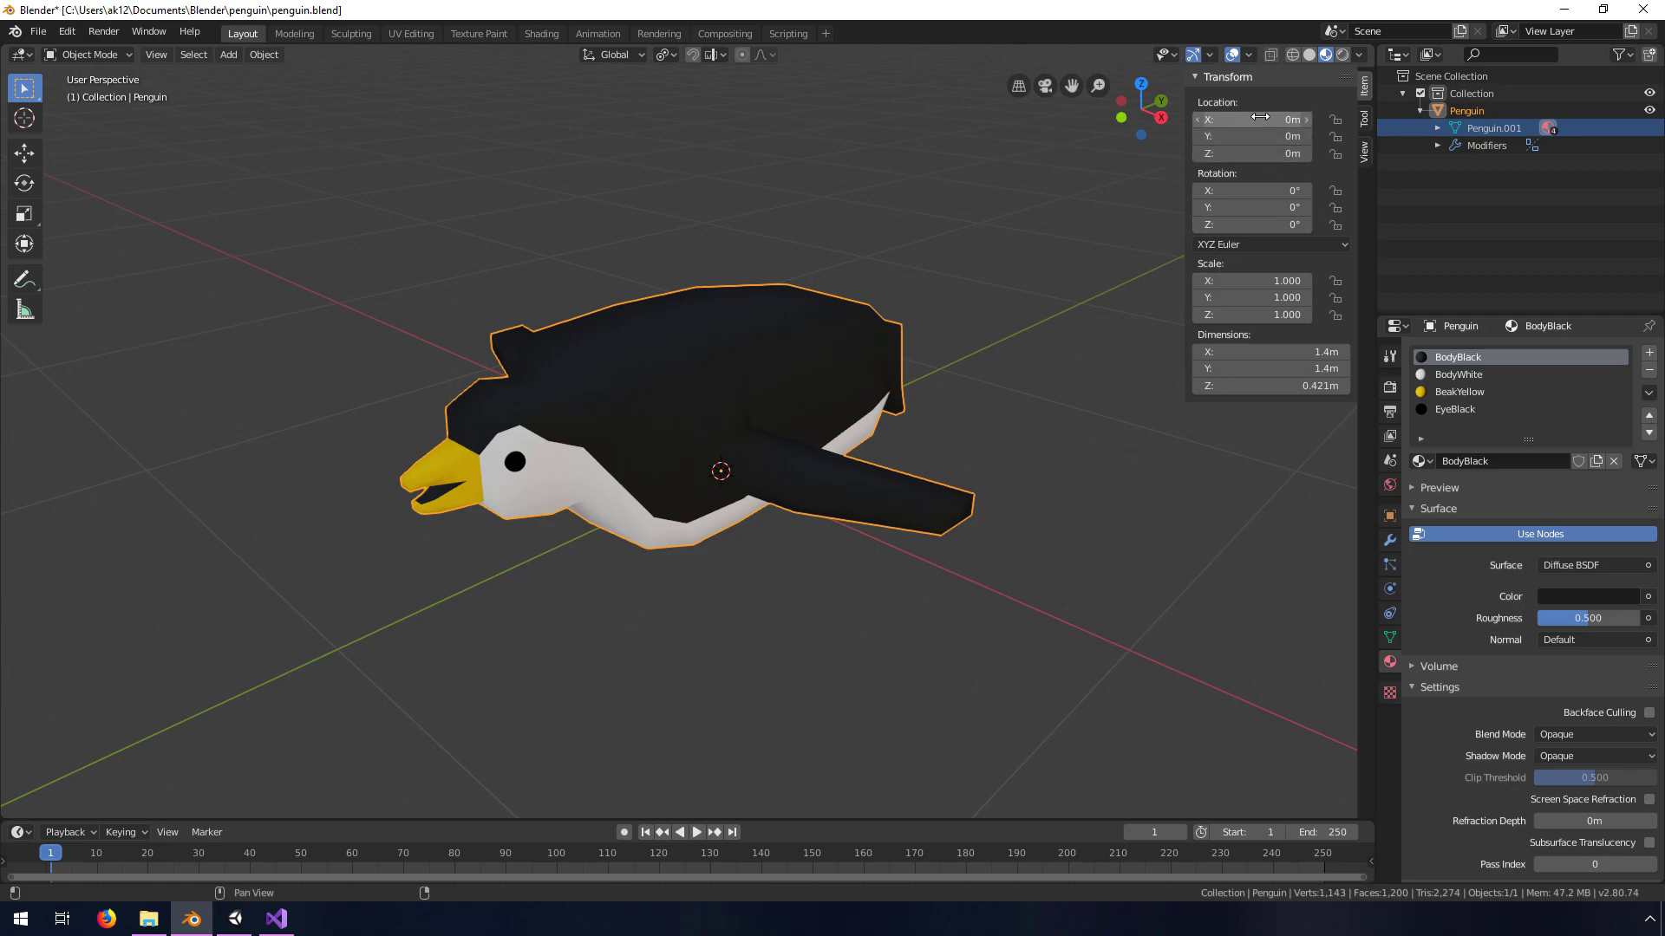
{"action": "left_click", "coordinate": [1368, 90]}
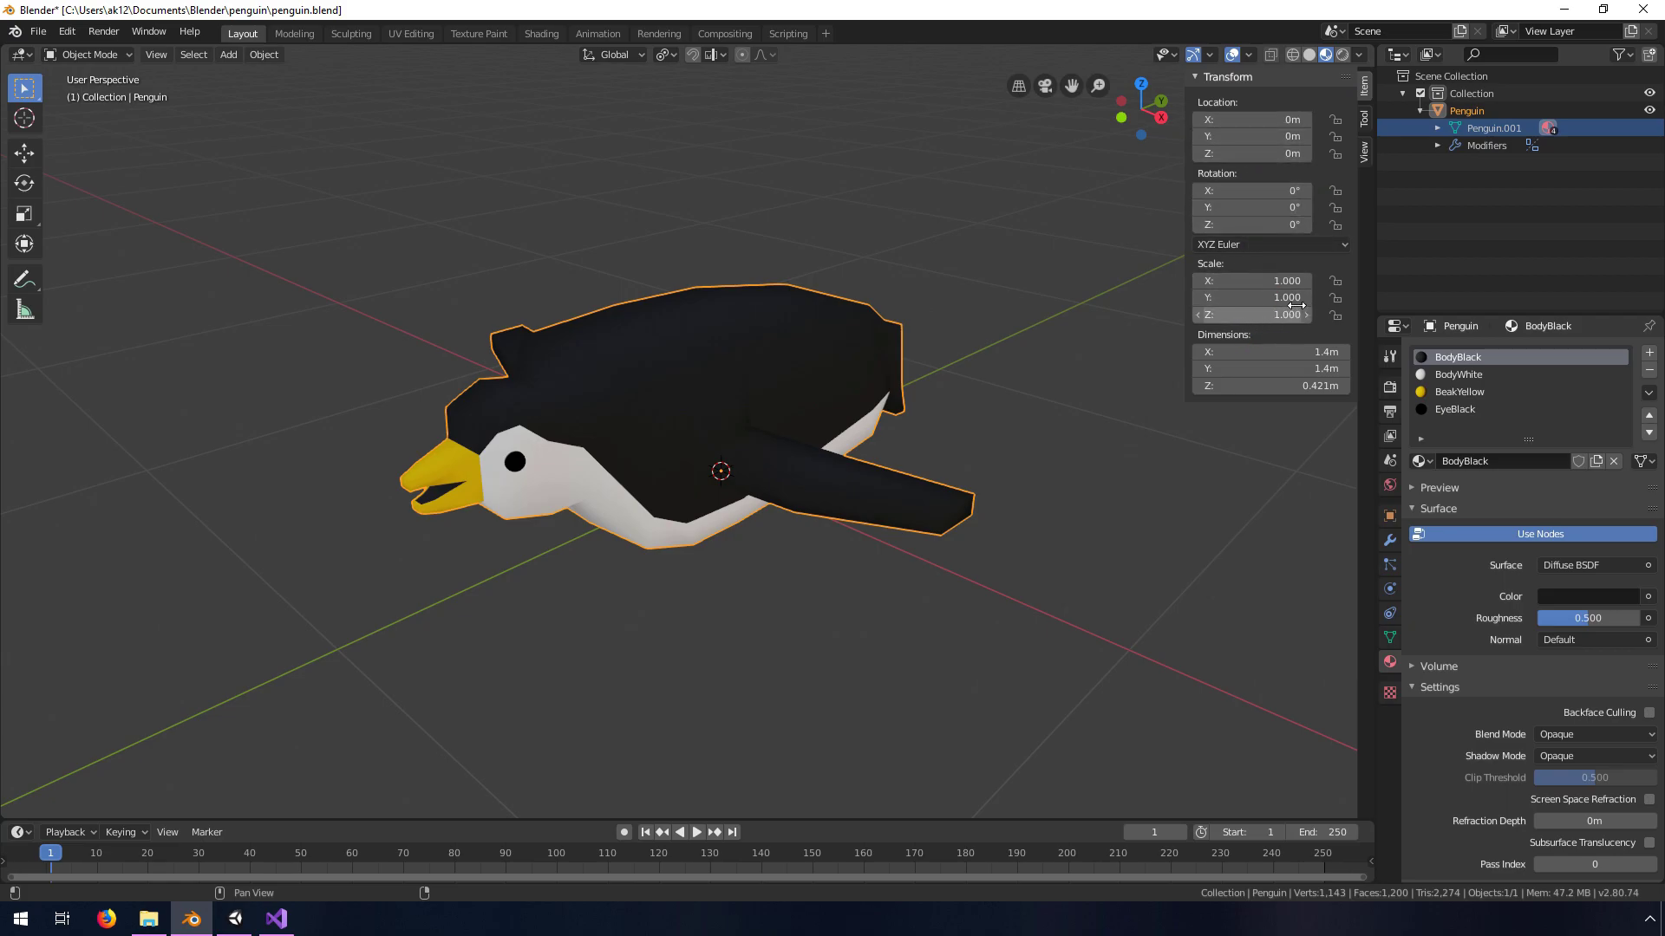
{"action": "left_click", "coordinate": [1299, 115]}
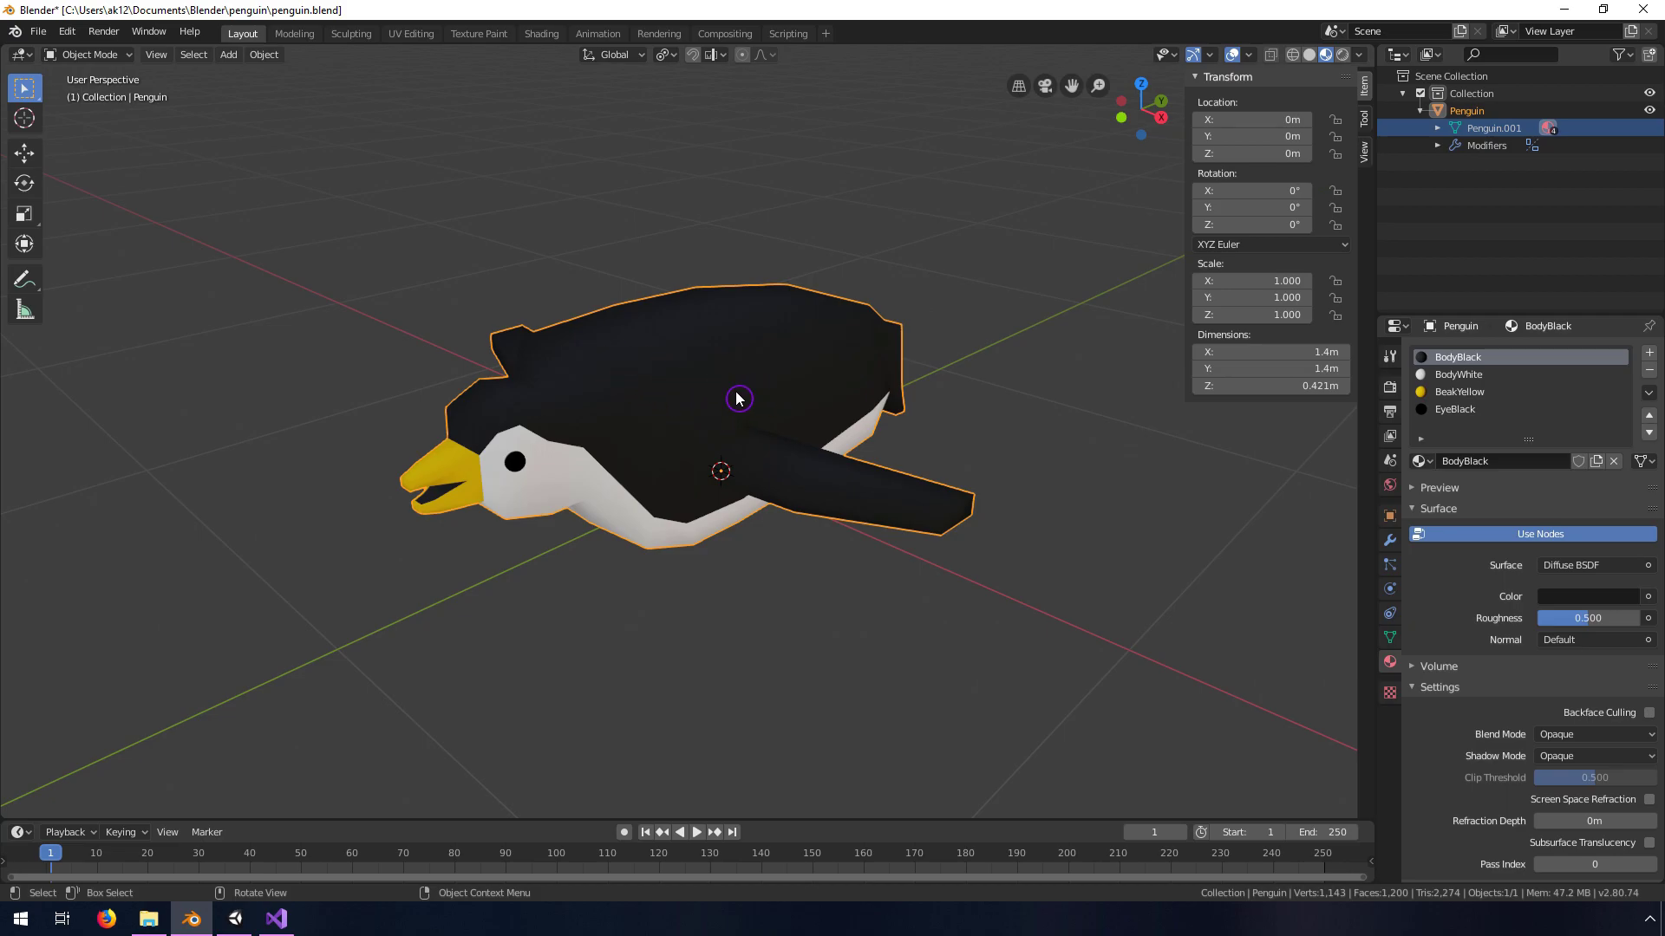
{"action": "middle_click_drag", "start_coordinate": [694, 408], "coordinate": [804, 382]}
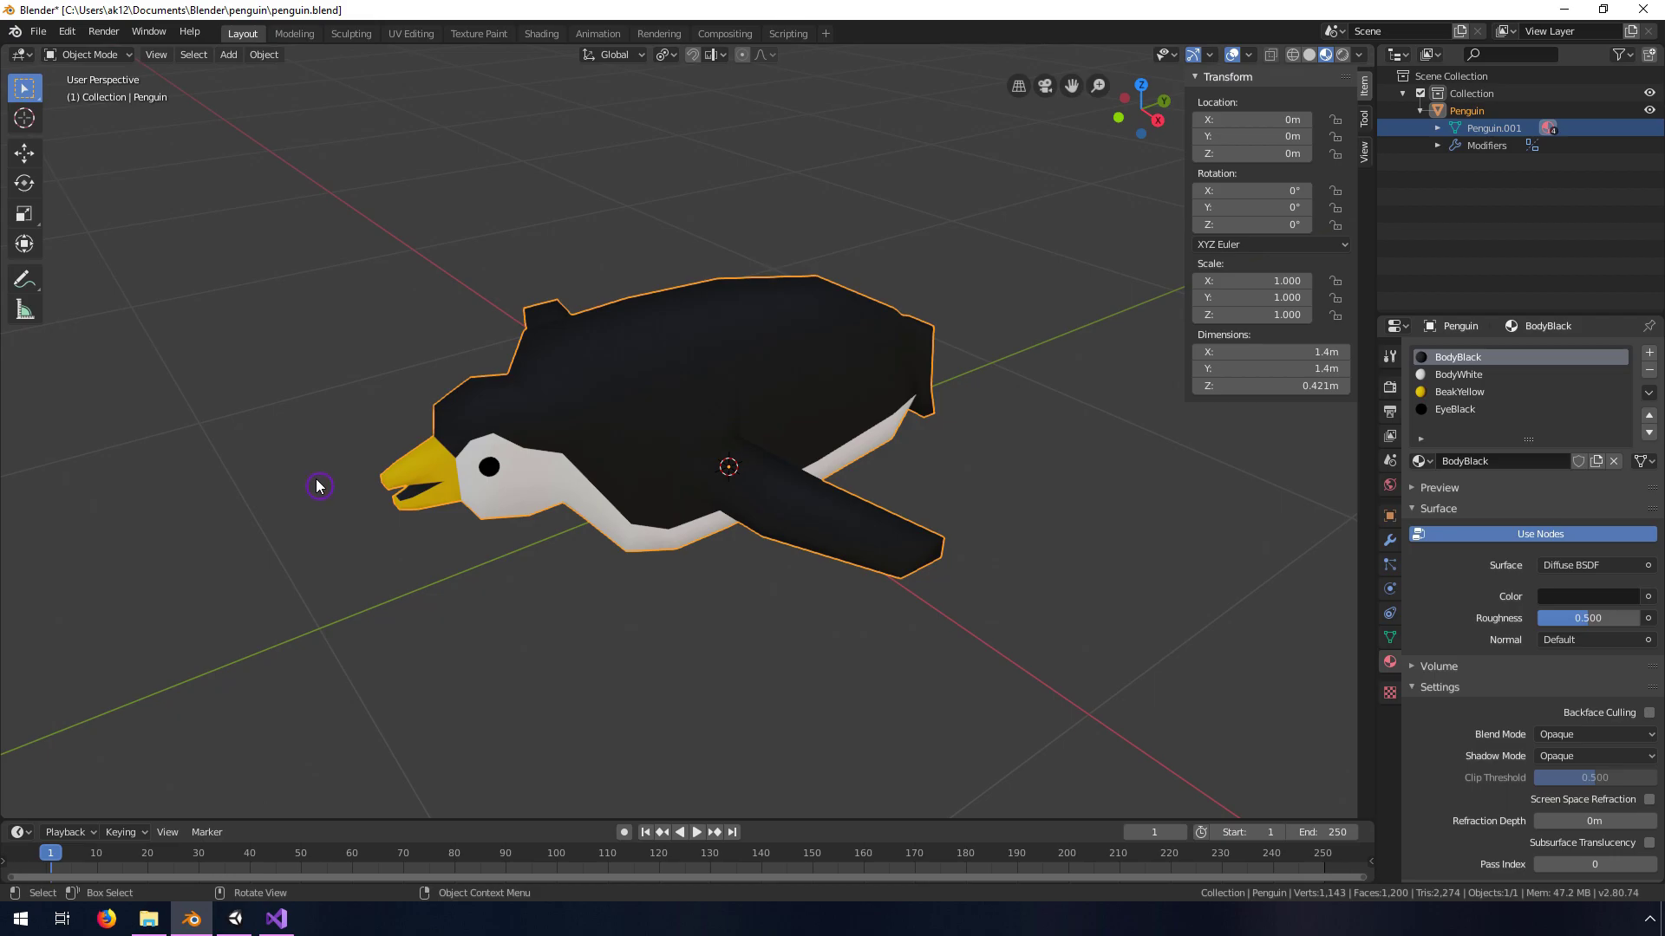
Set up an FBX export named penguin_applyTransform.fbx with !EXPERIMENTAL! Apply Transform ticked
{"action": "left_click", "coordinate": [38, 34]}
{"action": "mouse_move", "coordinate": [177, 282]}
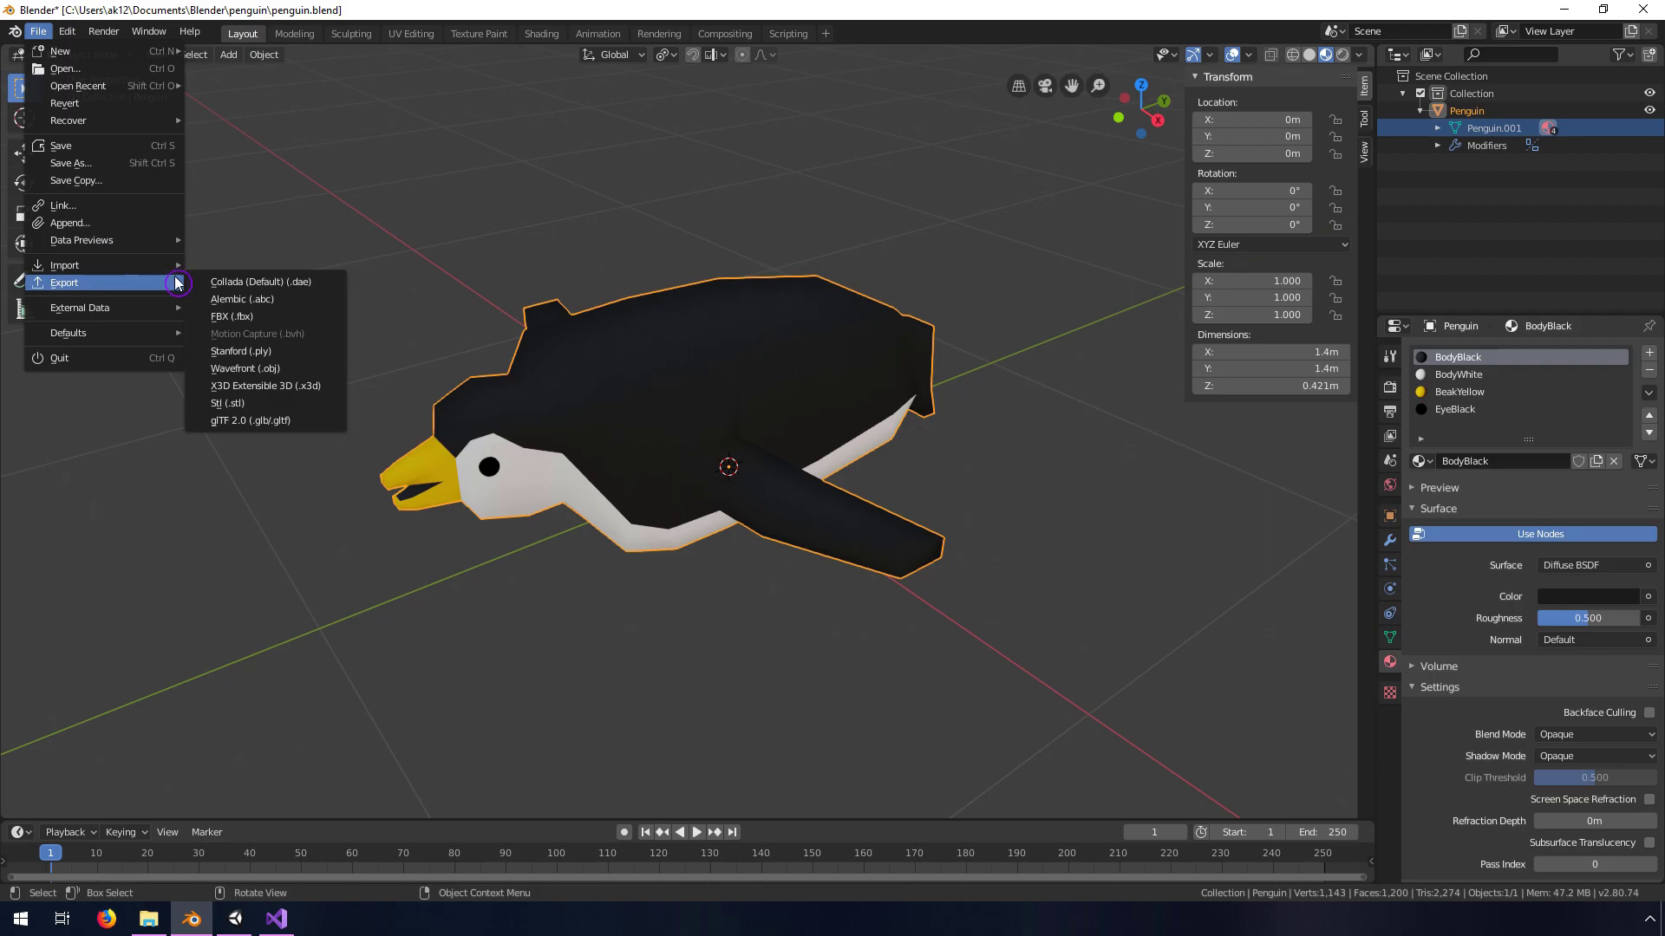
{"action": "left_click", "coordinate": [245, 317]}
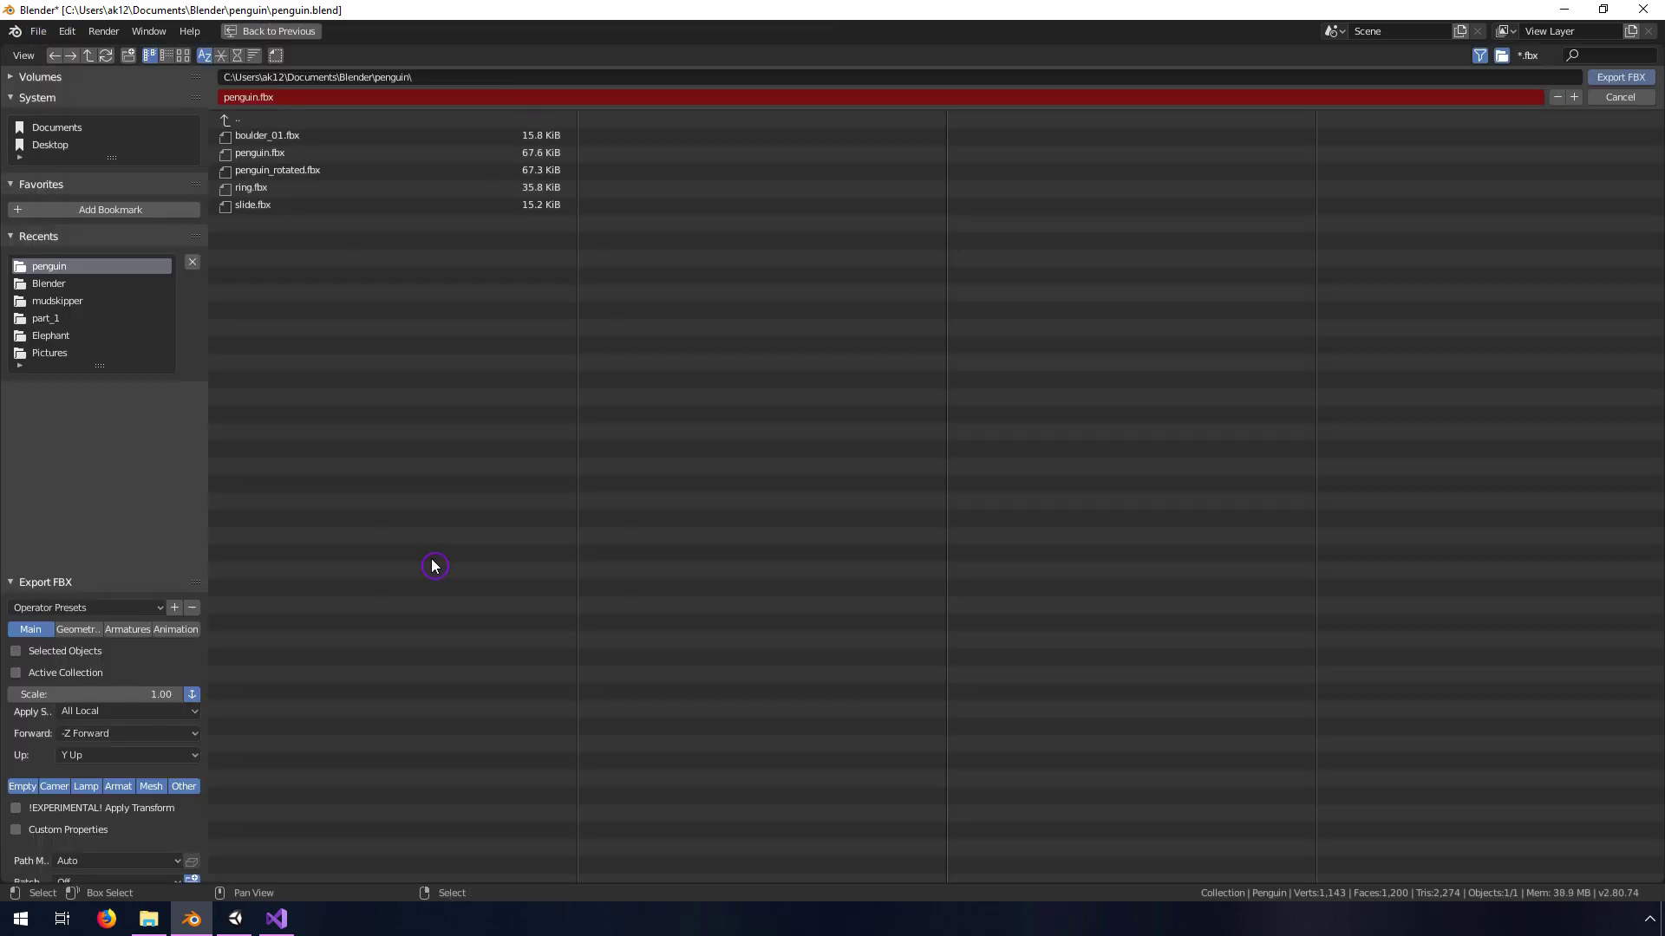
{"action": "left_click", "coordinate": [15, 809]}
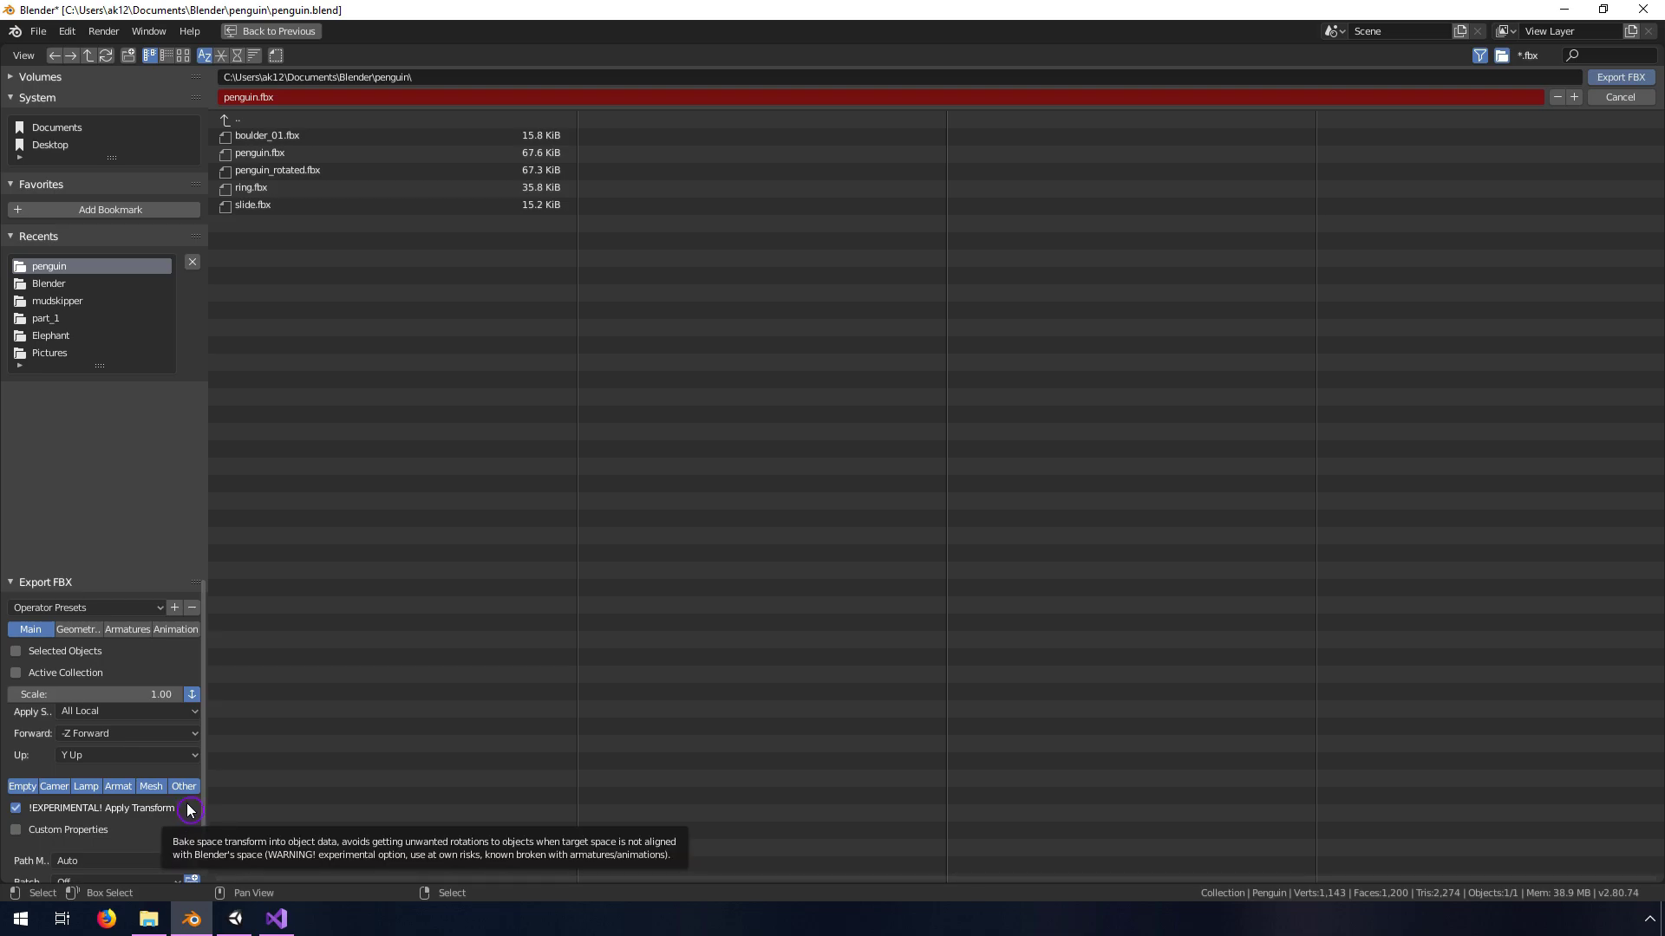
{"action": "left_click", "coordinate": [301, 99]}
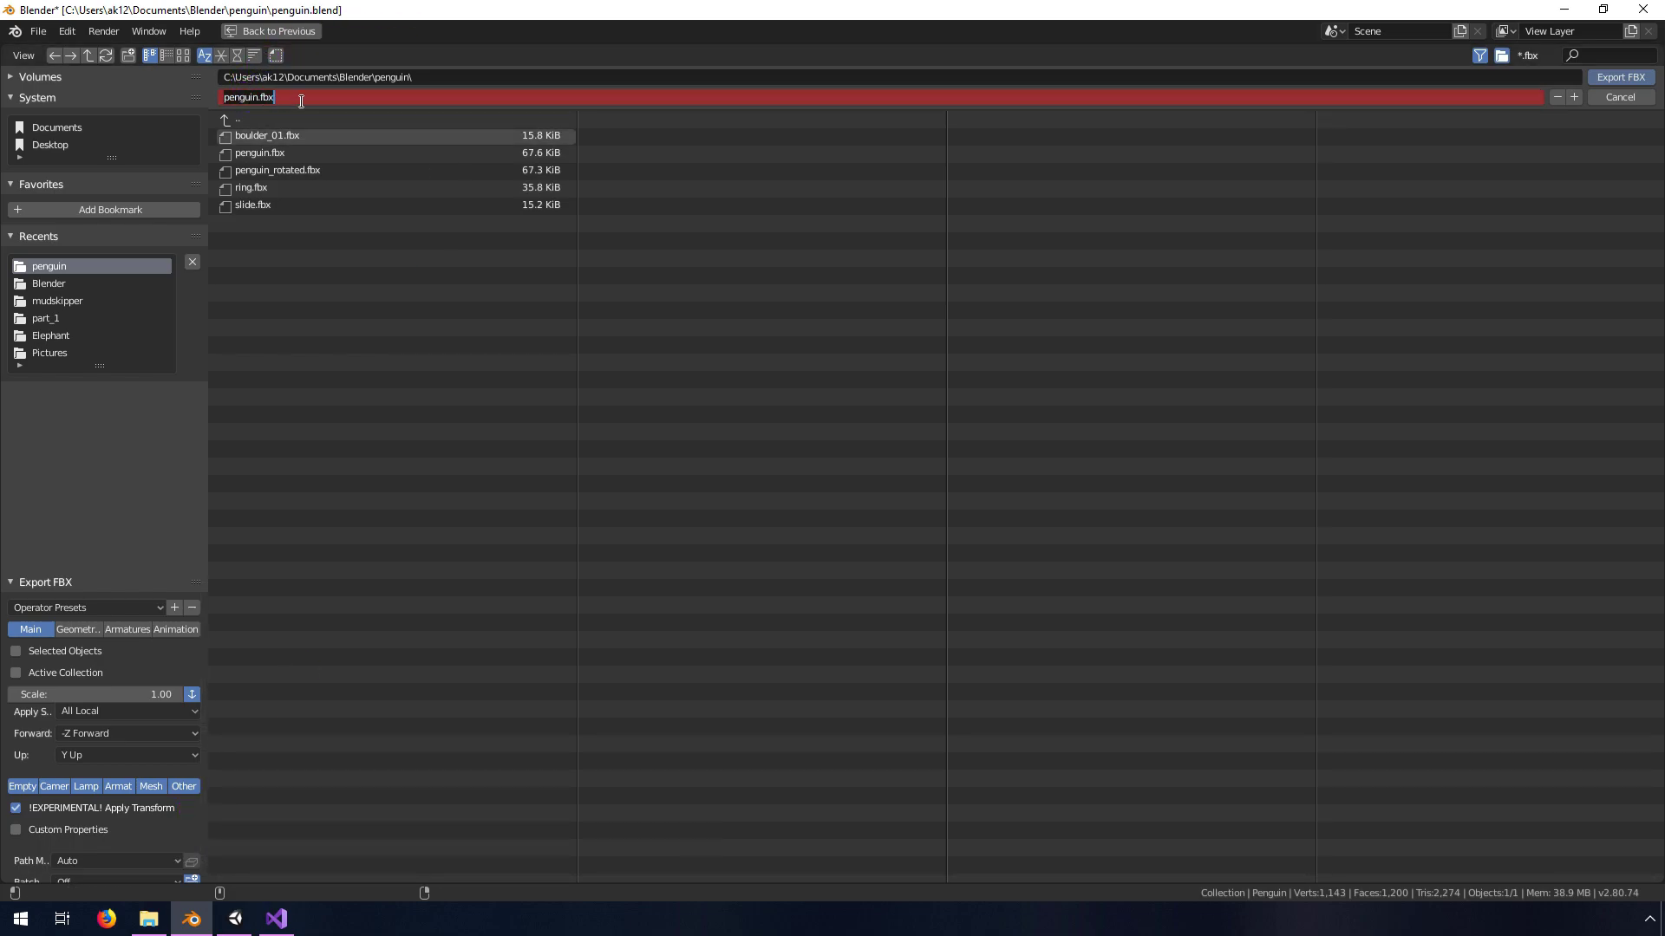
{"action": "key", "text": "End"}
{"action": "left_click", "coordinate": [1648, 84]}
Export the FBX and import penguin_applyTransform.fbx into Unity's Meshes folder
{"action": "left_click", "coordinate": [1619, 78]}
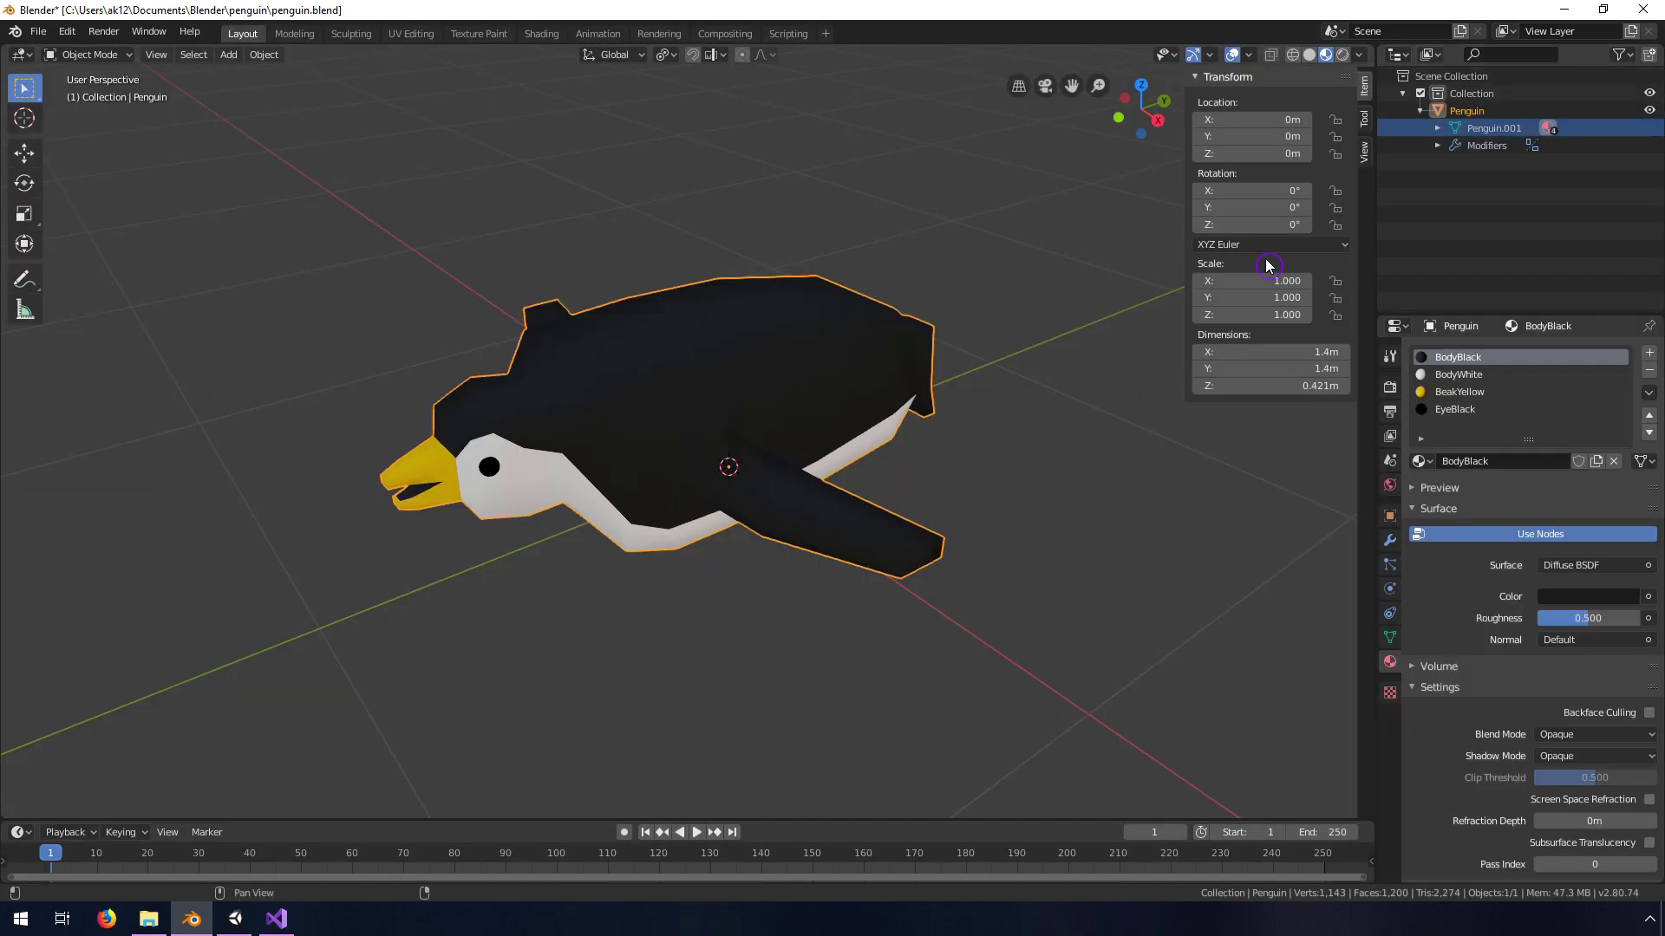
{"action": "left_click", "coordinate": [235, 919]}
{"action": "left_click", "coordinate": [290, 728]}
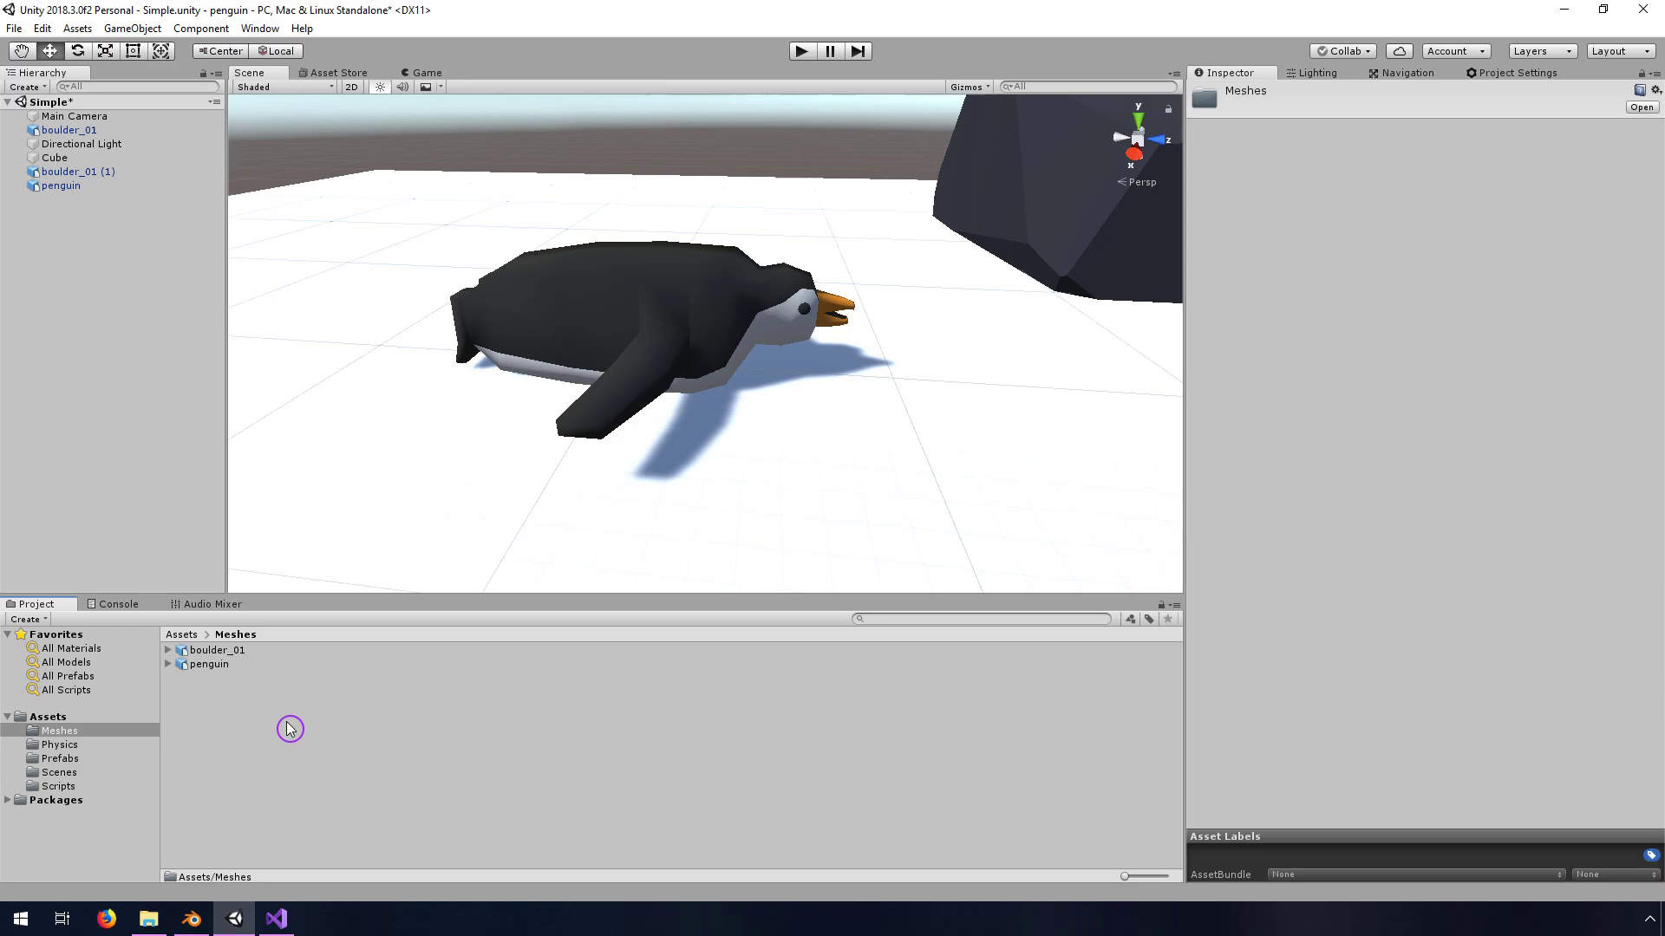
{"action": "right_click", "coordinate": [290, 728]}
{"action": "left_click", "coordinate": [375, 465]}
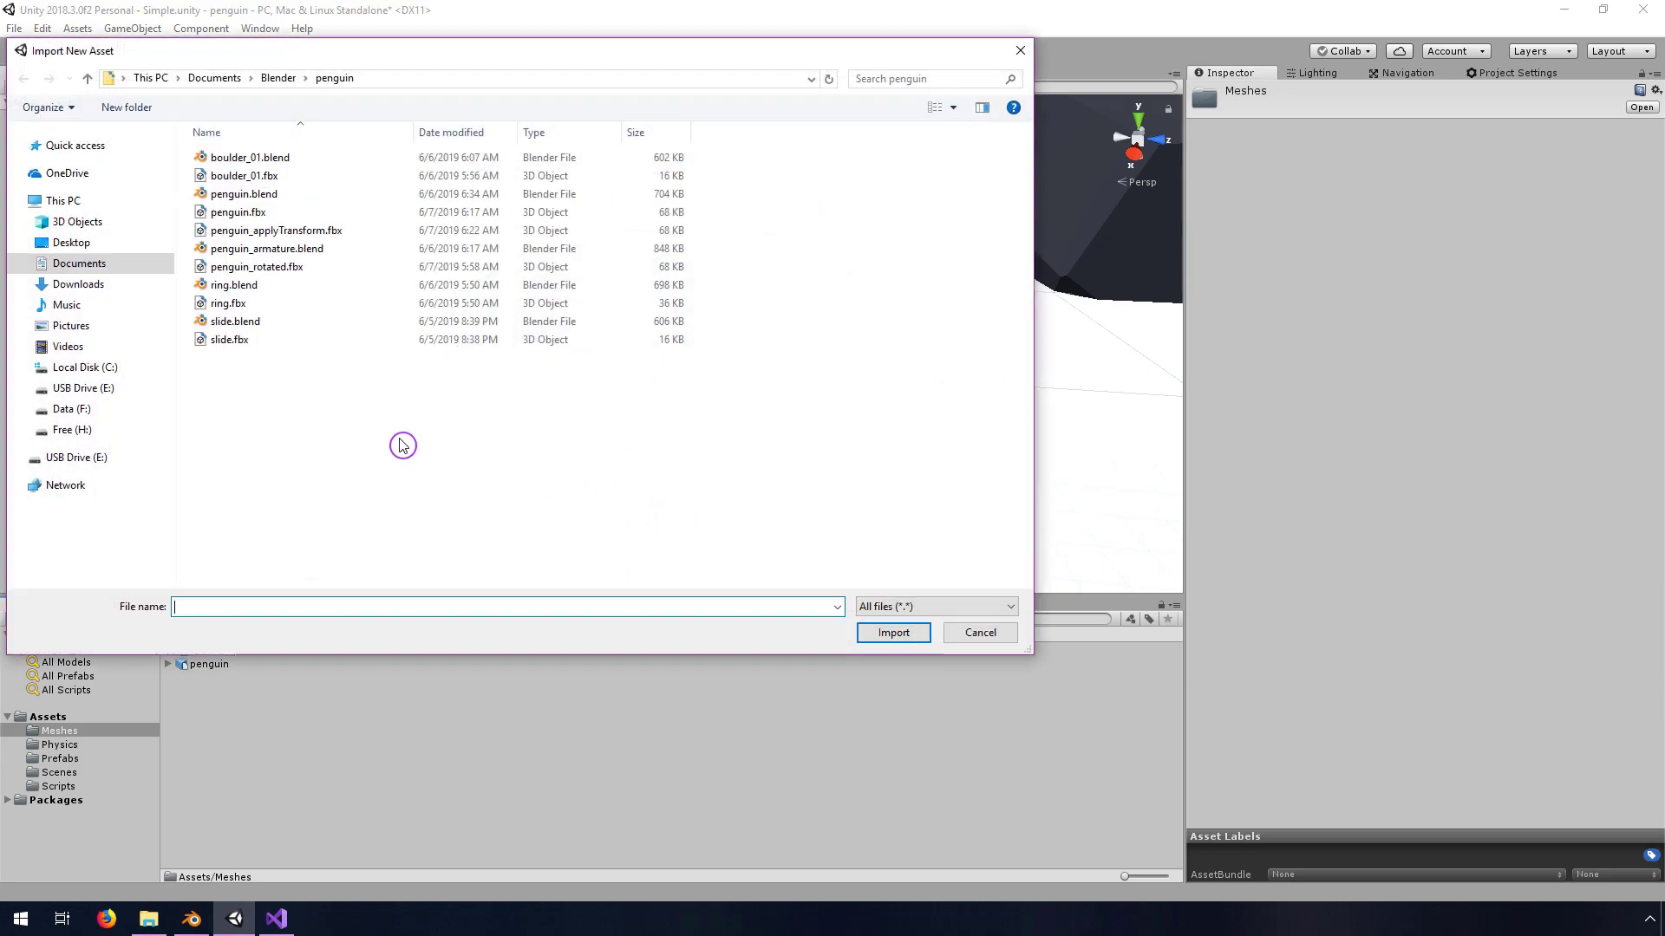
{"action": "left_click", "coordinate": [247, 232]}
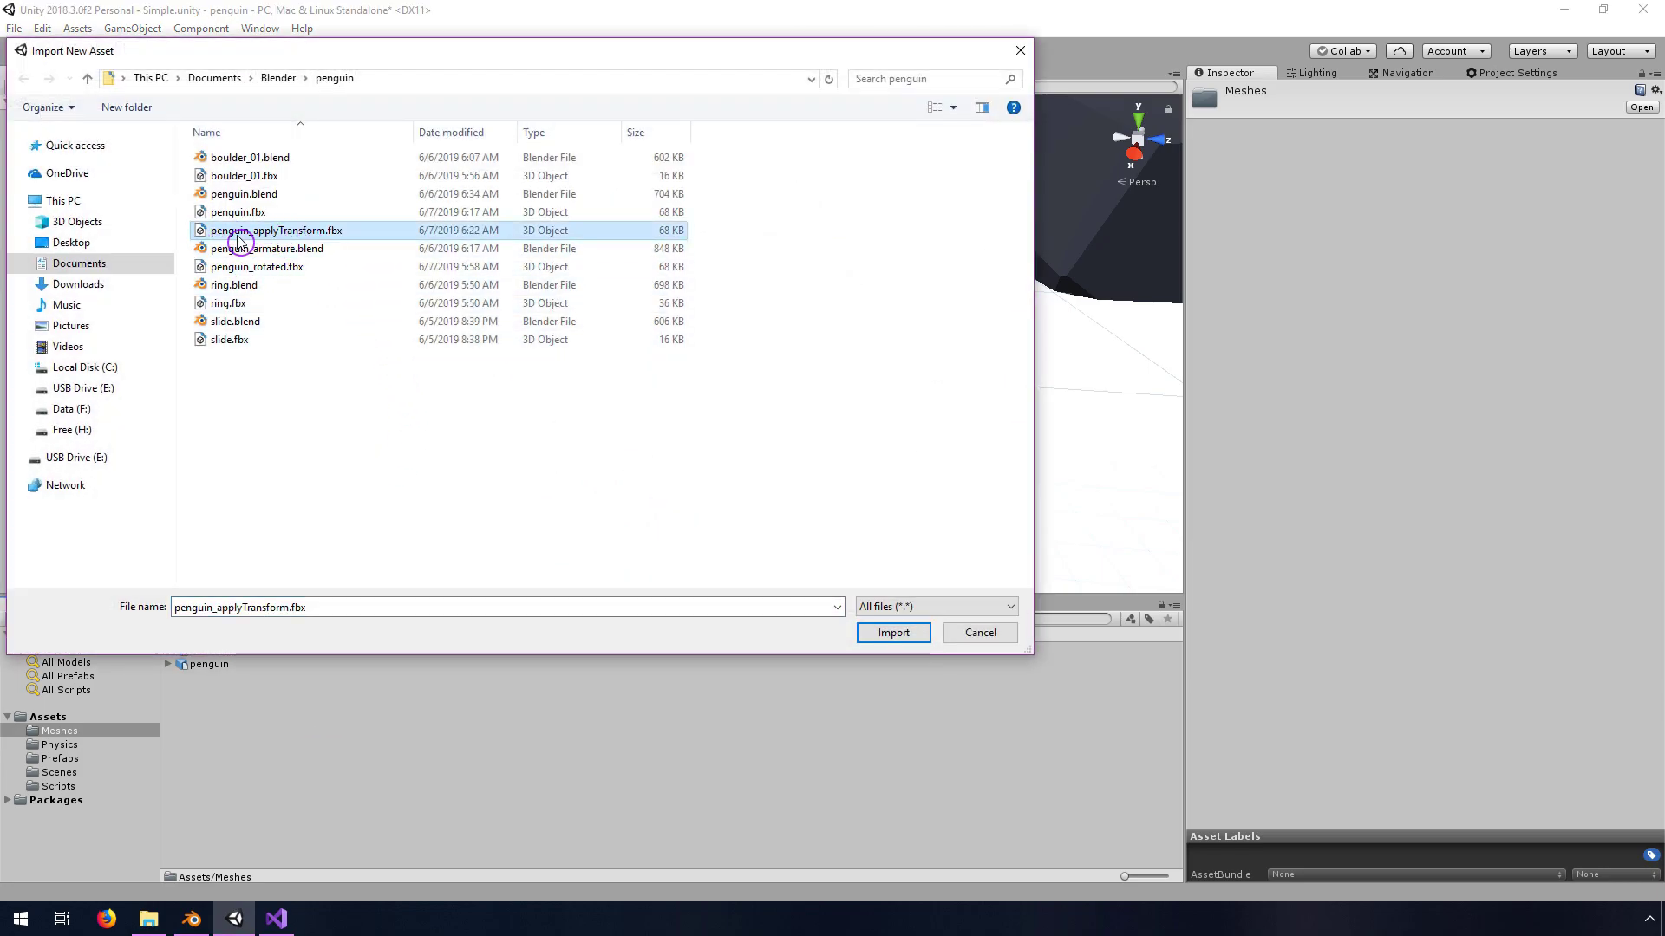
{"action": "left_click", "coordinate": [885, 635]}
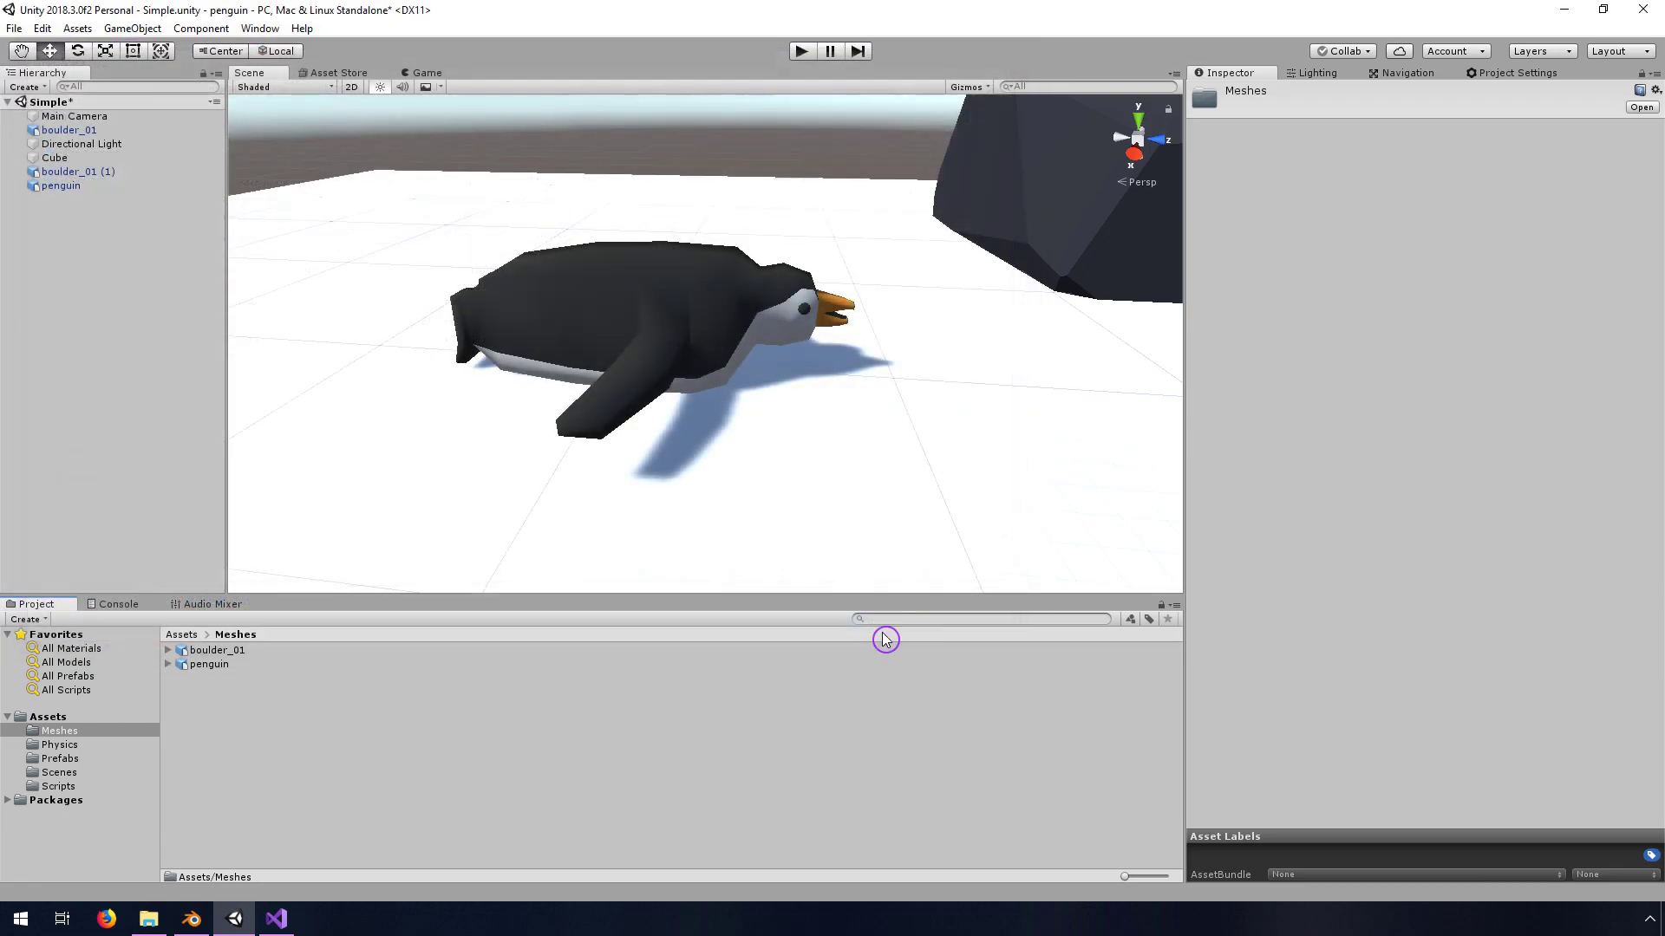
Place penguin_applyTransform in the scene at Z 1.636 beside the original penguin
{"action": "left_click_drag", "start_coordinate": [243, 678], "coordinate": [1020, 506]}
{"action": "key", "text": "f"}
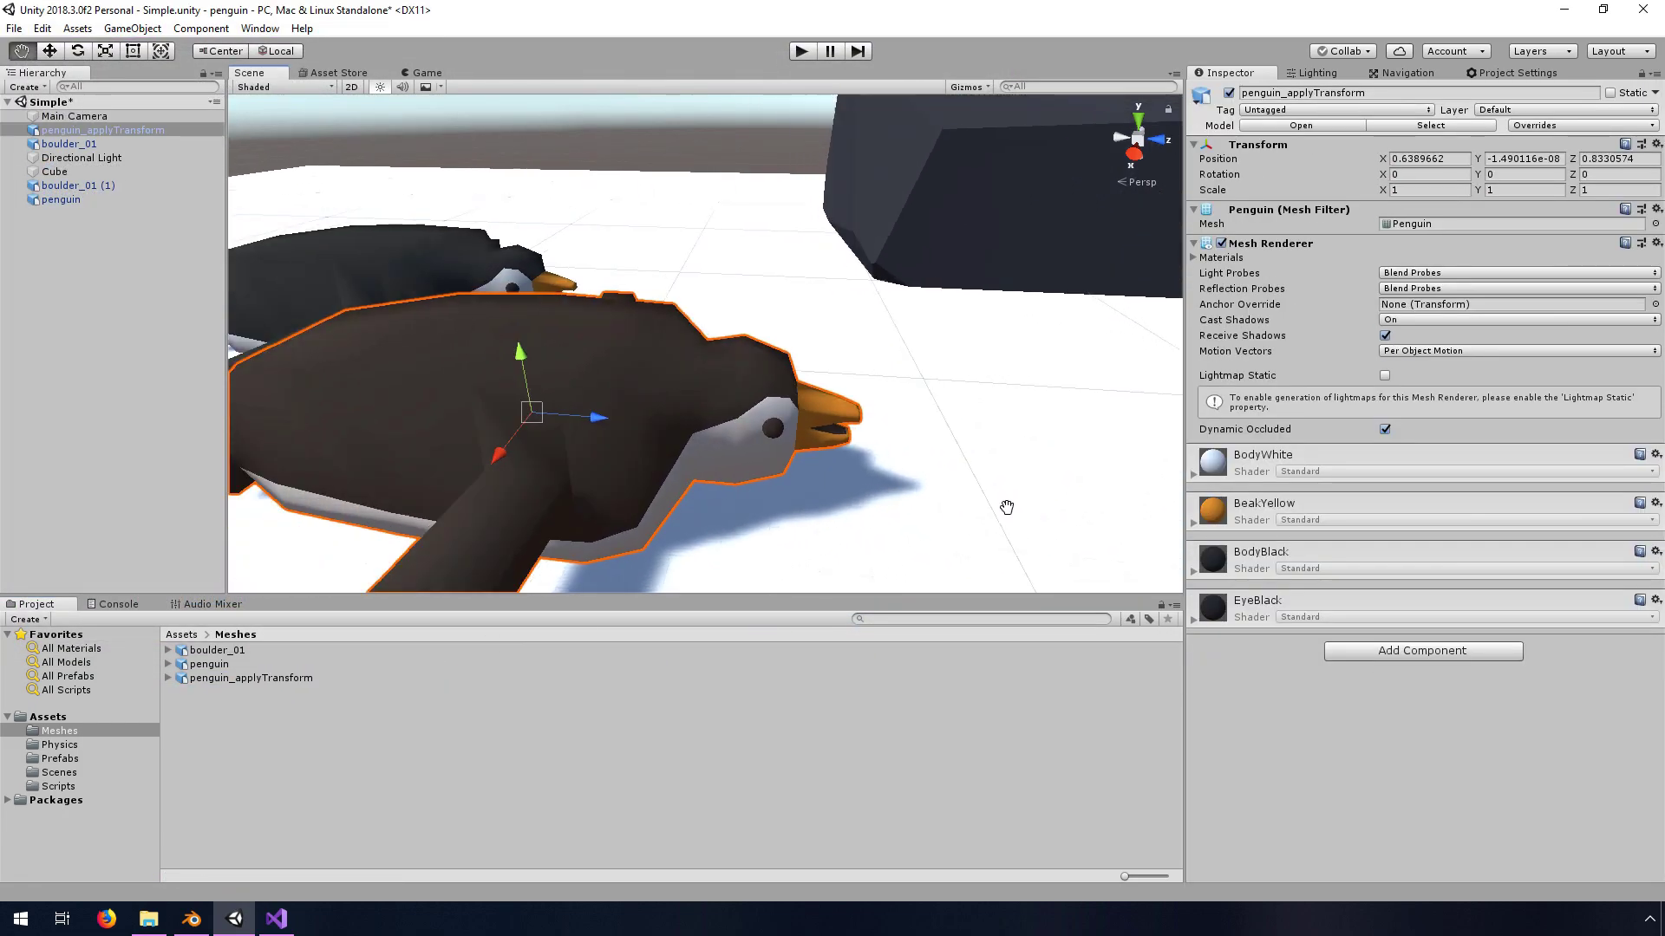
{"action": "scroll", "coordinate": [719, 412], "scroll_direction": "down", "scroll_amount": 3}
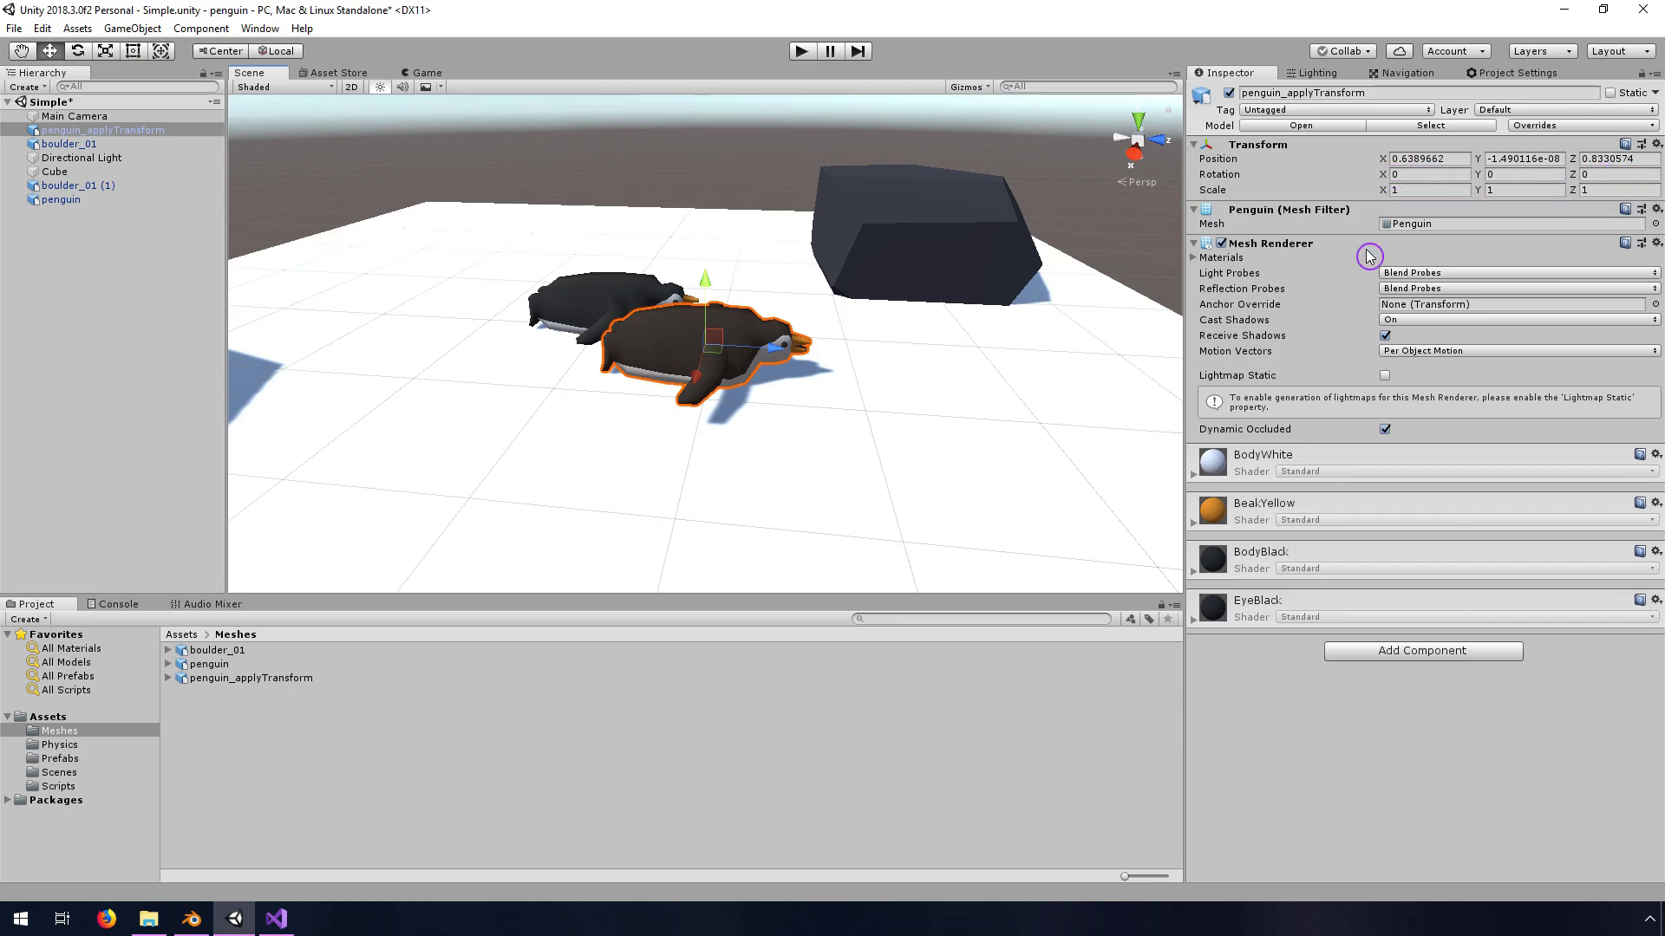
{"action": "left_click_drag", "start_coordinate": [774, 346], "coordinate": [895, 354]}
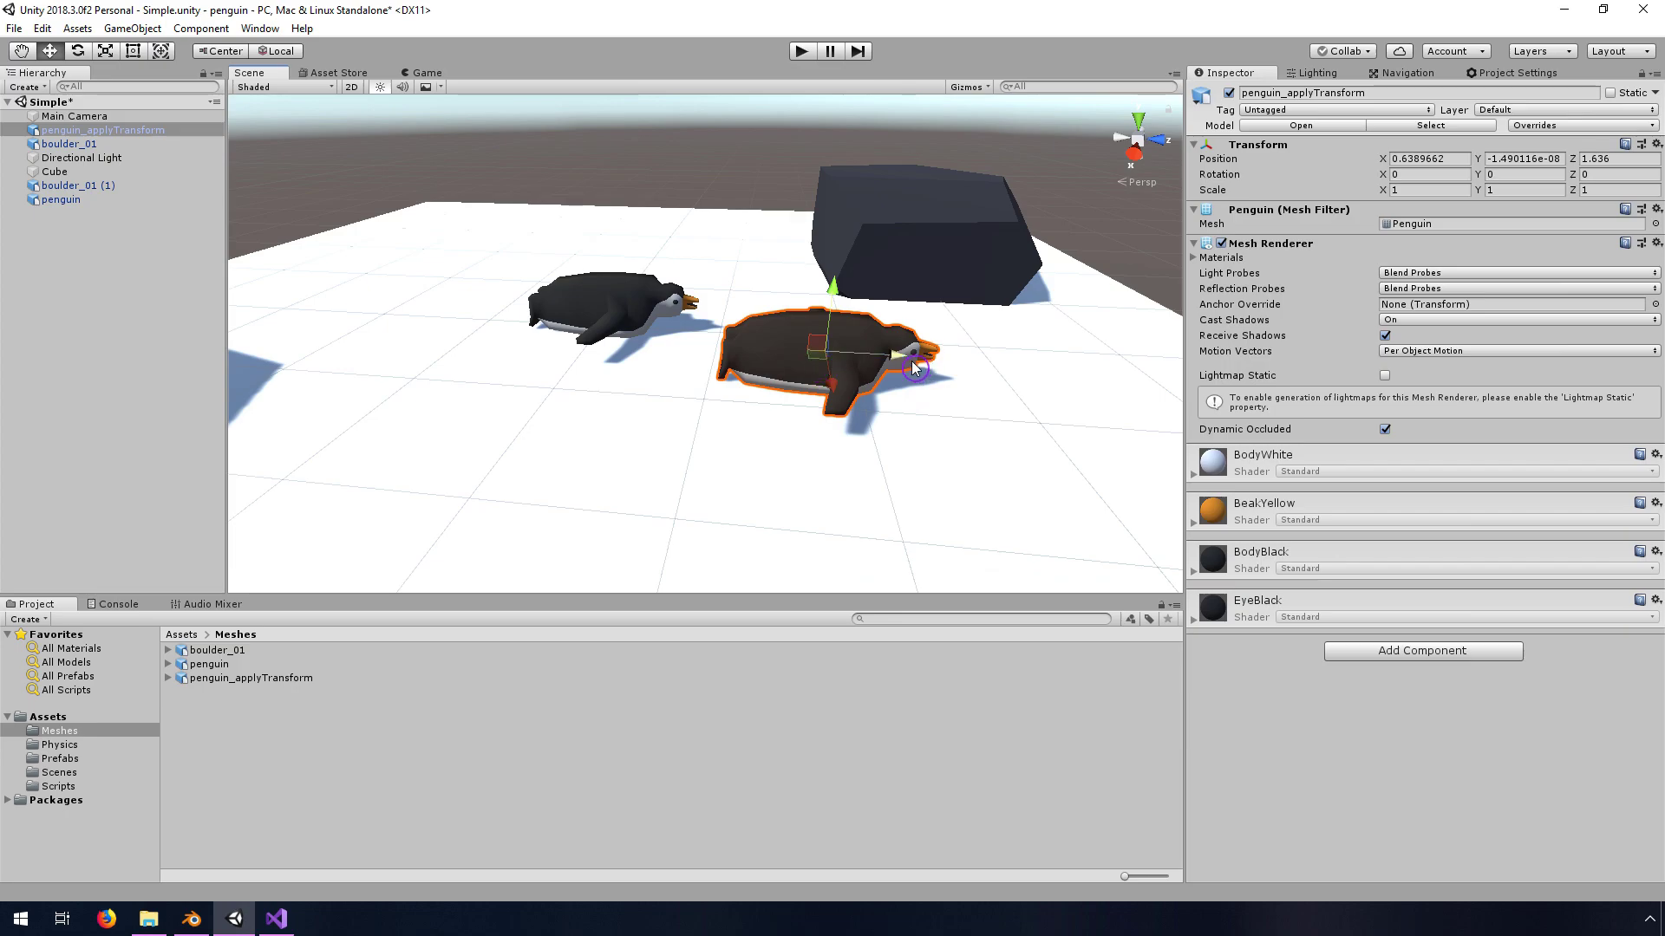
{"action": "left_click", "coordinate": [623, 300]}
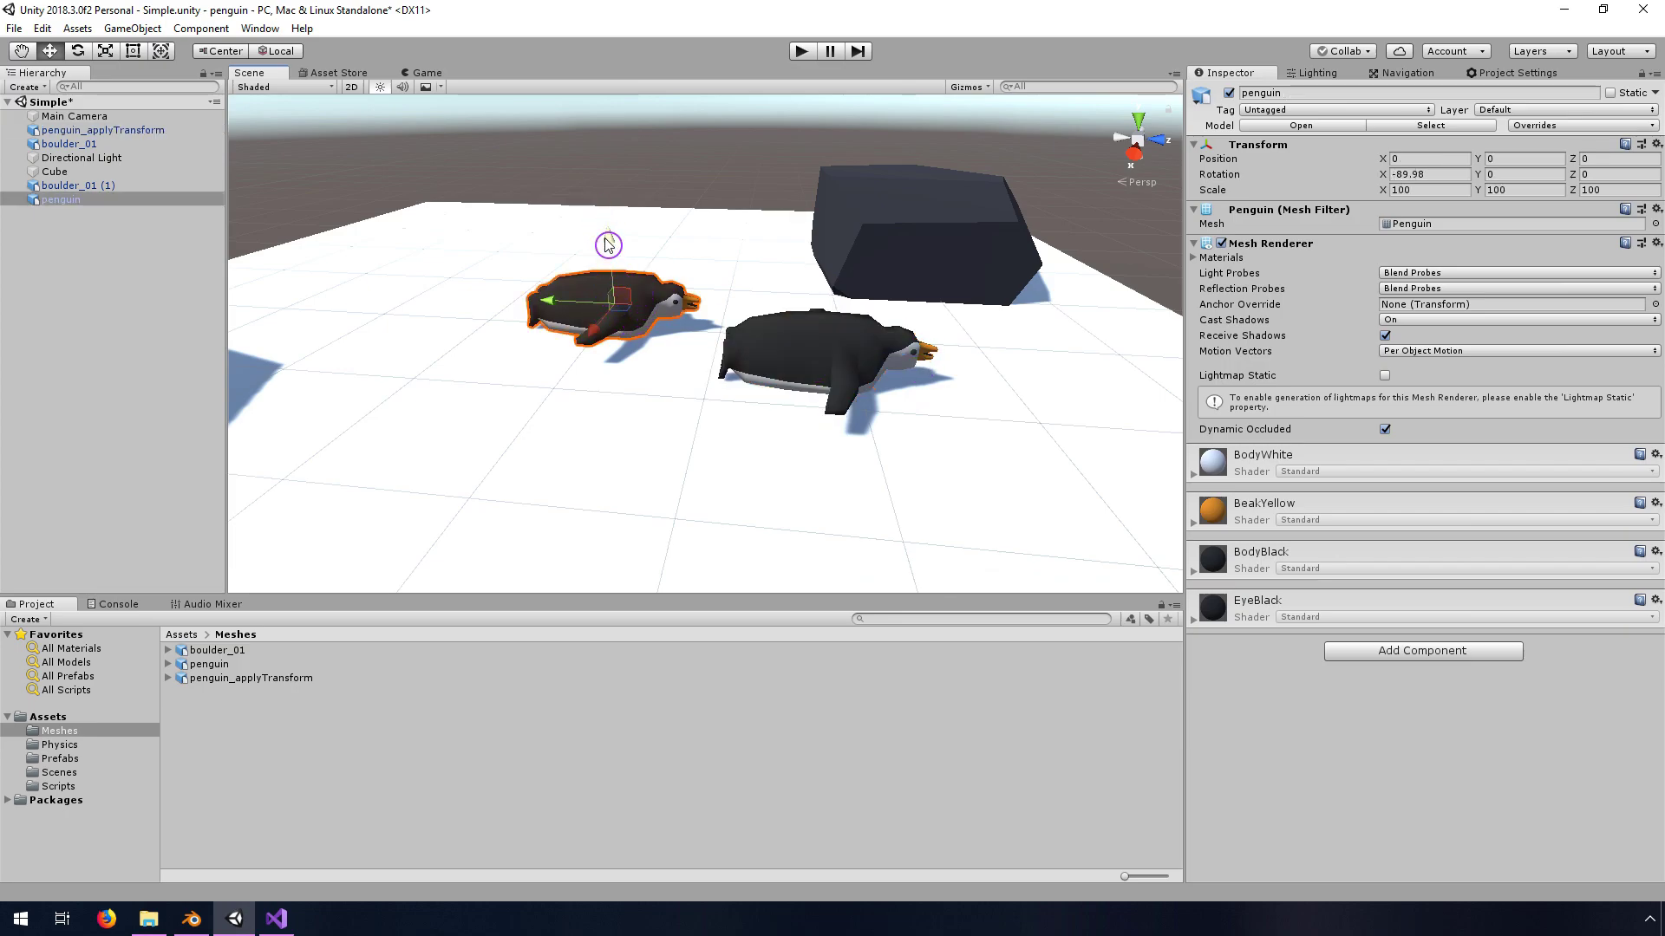
Set the penguin's X rotation to -90° and apply the rotation to its mesh
{"action": "left_click", "coordinate": [192, 918]}
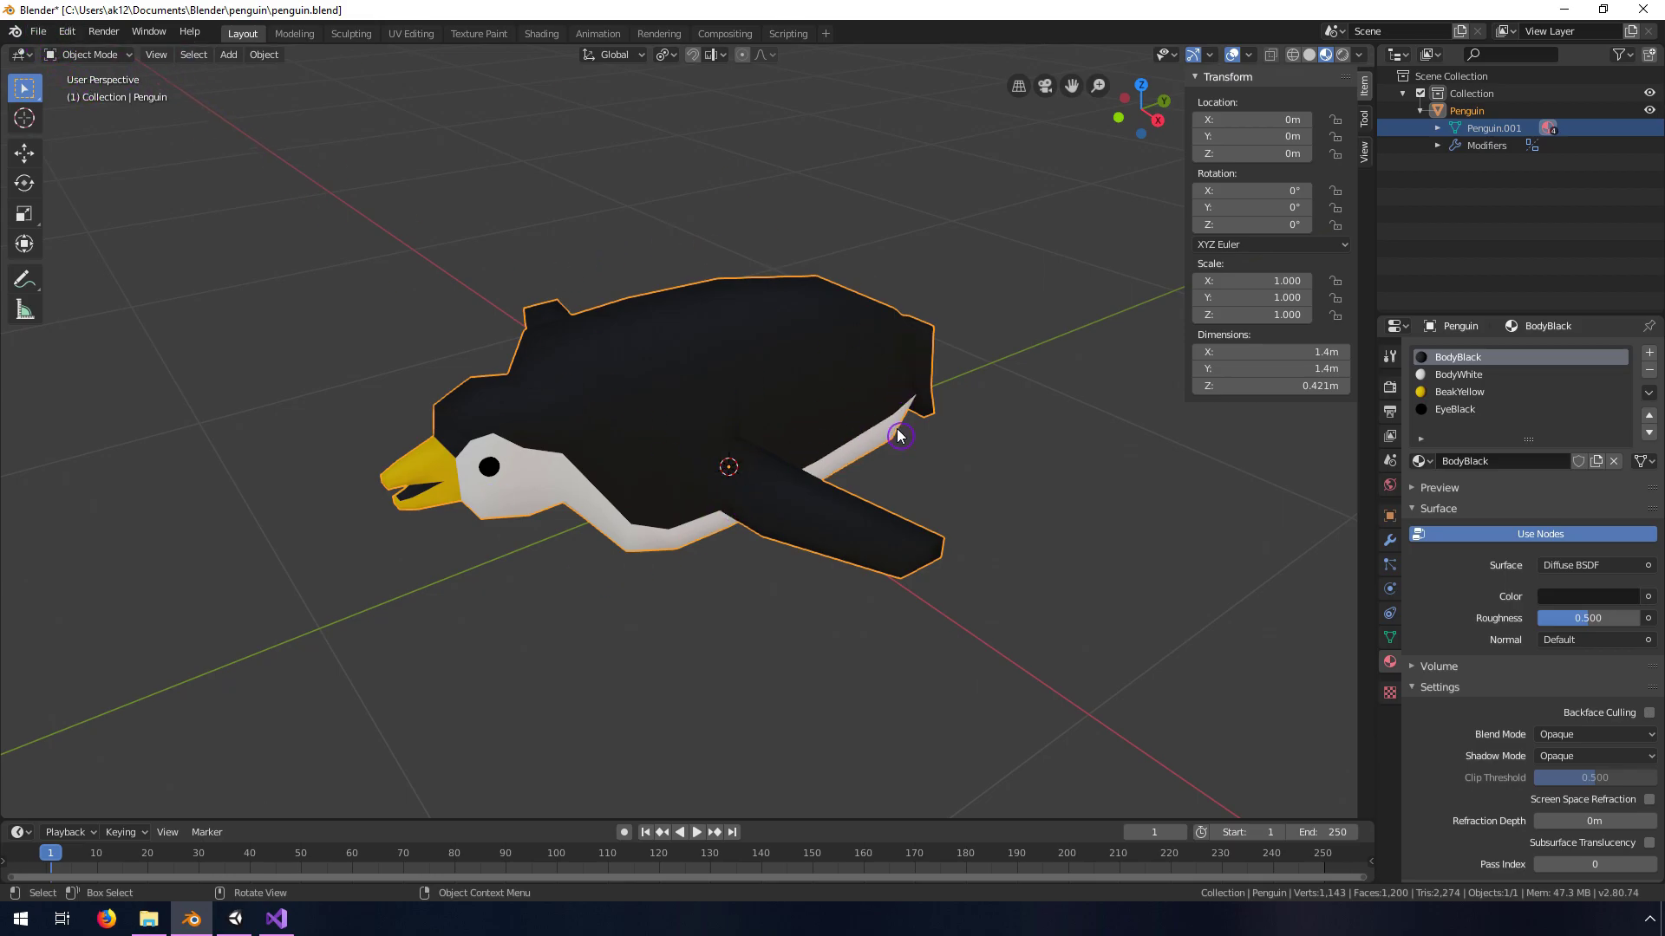
{"action": "middle_click_drag", "start_coordinate": [899, 458], "coordinate": [673, 378]}
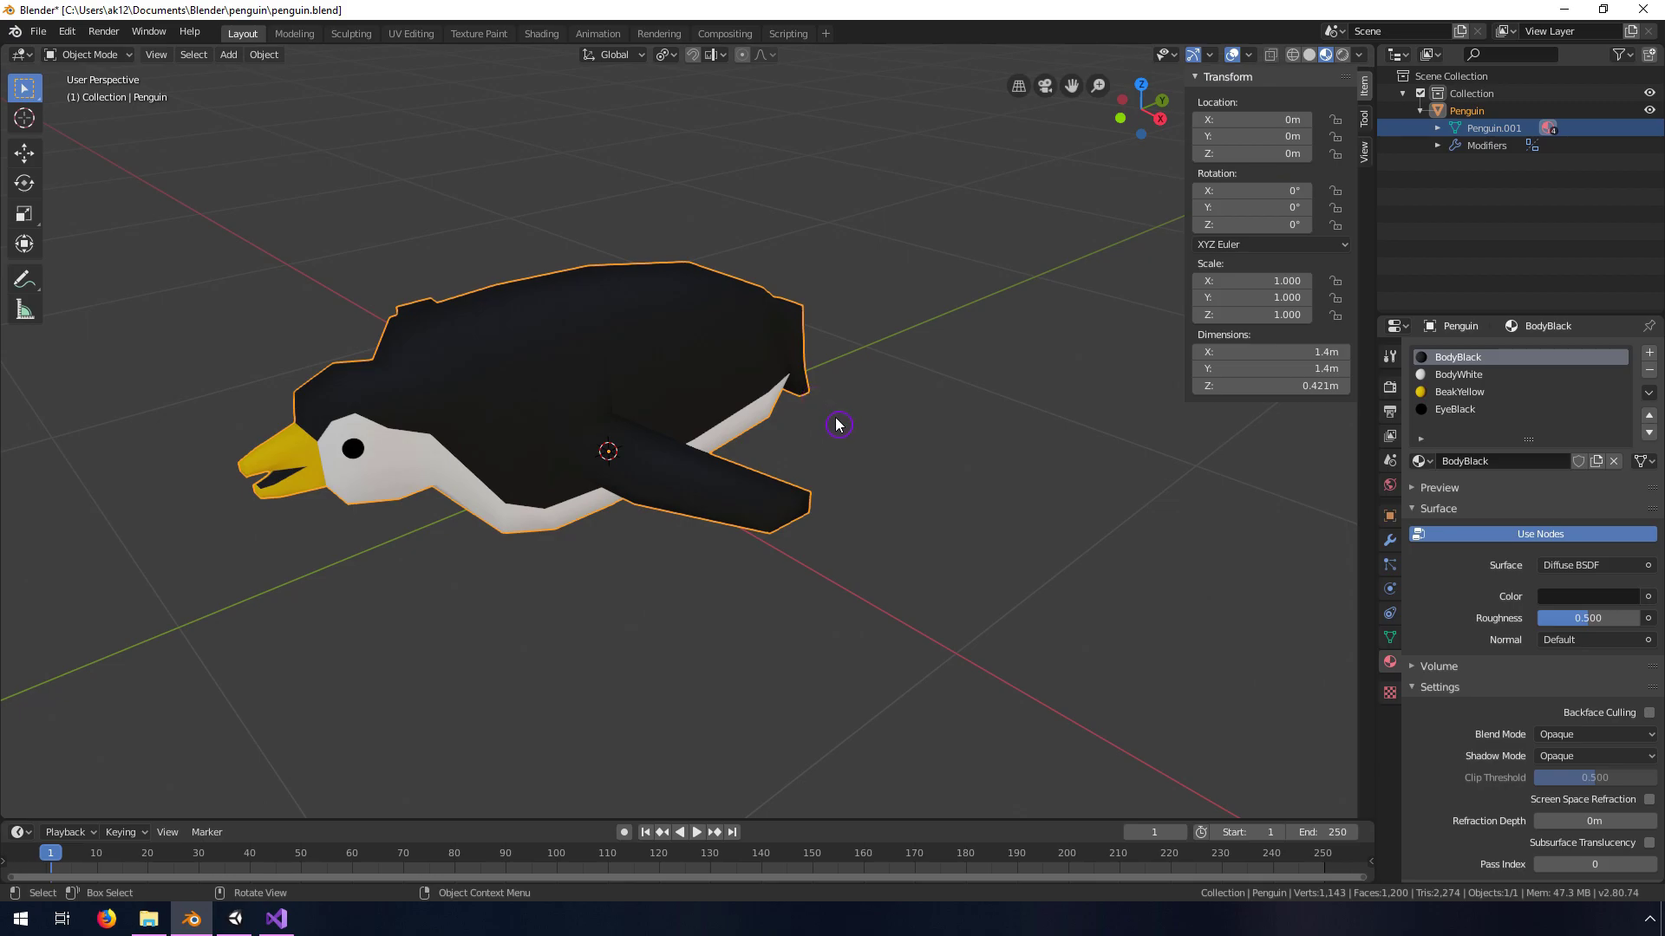
{"action": "scroll", "coordinate": [839, 424], "scroll_direction": "down", "scroll_amount": 1}
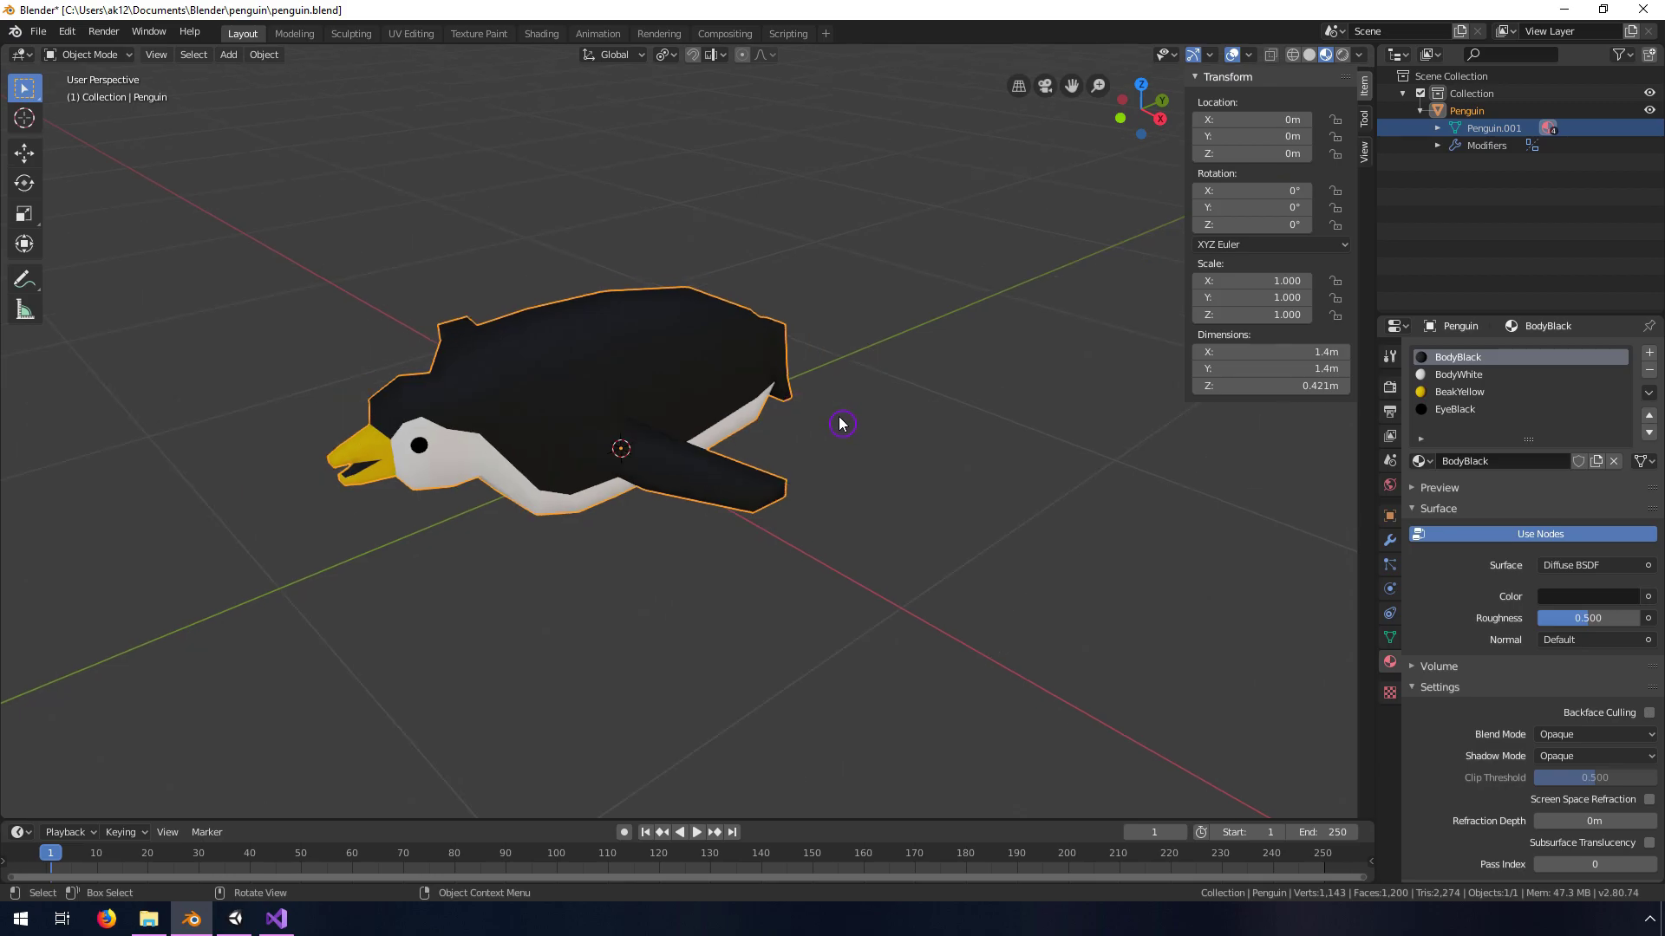
{"action": "left_click", "coordinate": [1281, 190]}
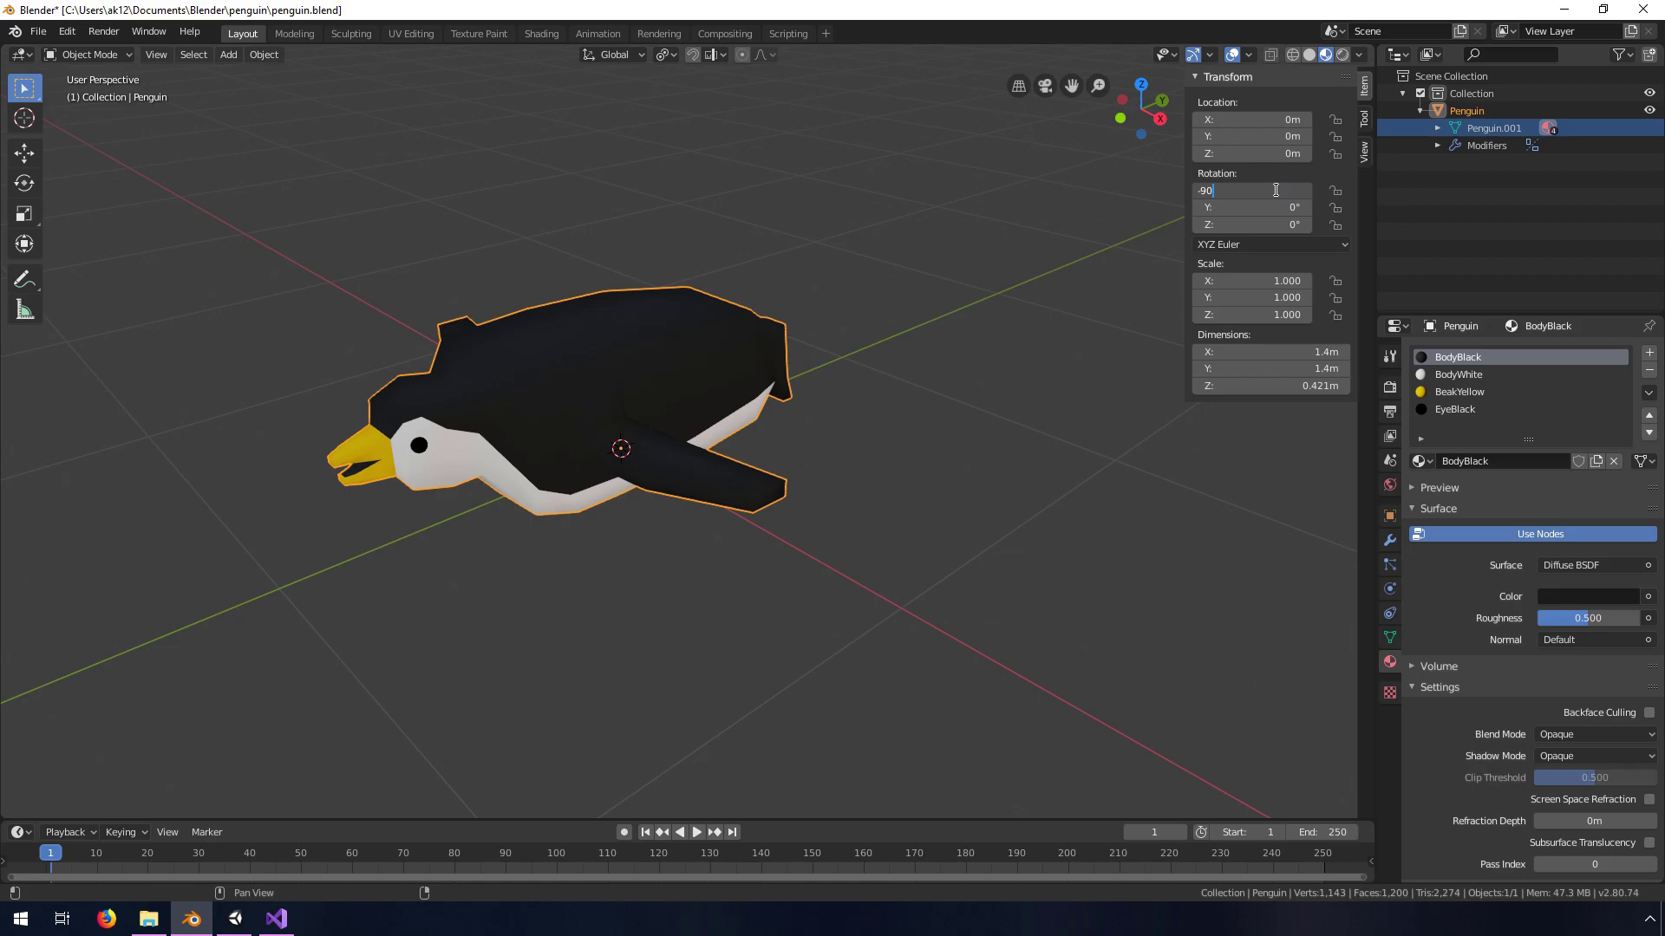
{"action": "key", "text": "Return"}
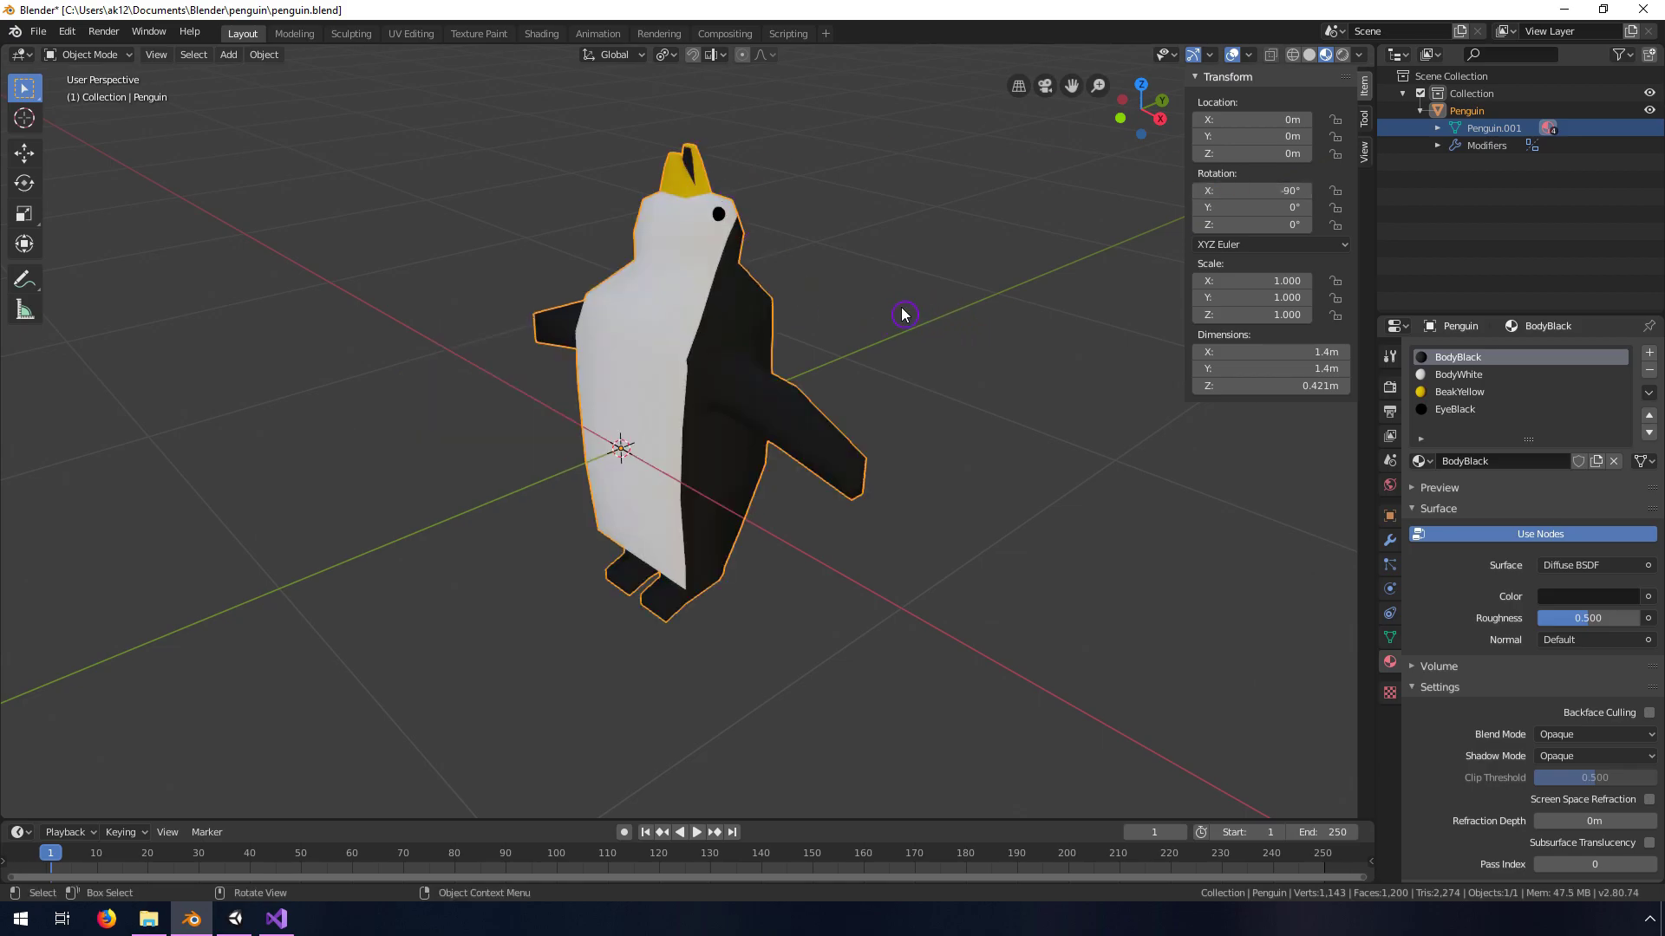
{"action": "key", "text": "ctrl+a"}
{"action": "left_click", "coordinate": [264, 55]}
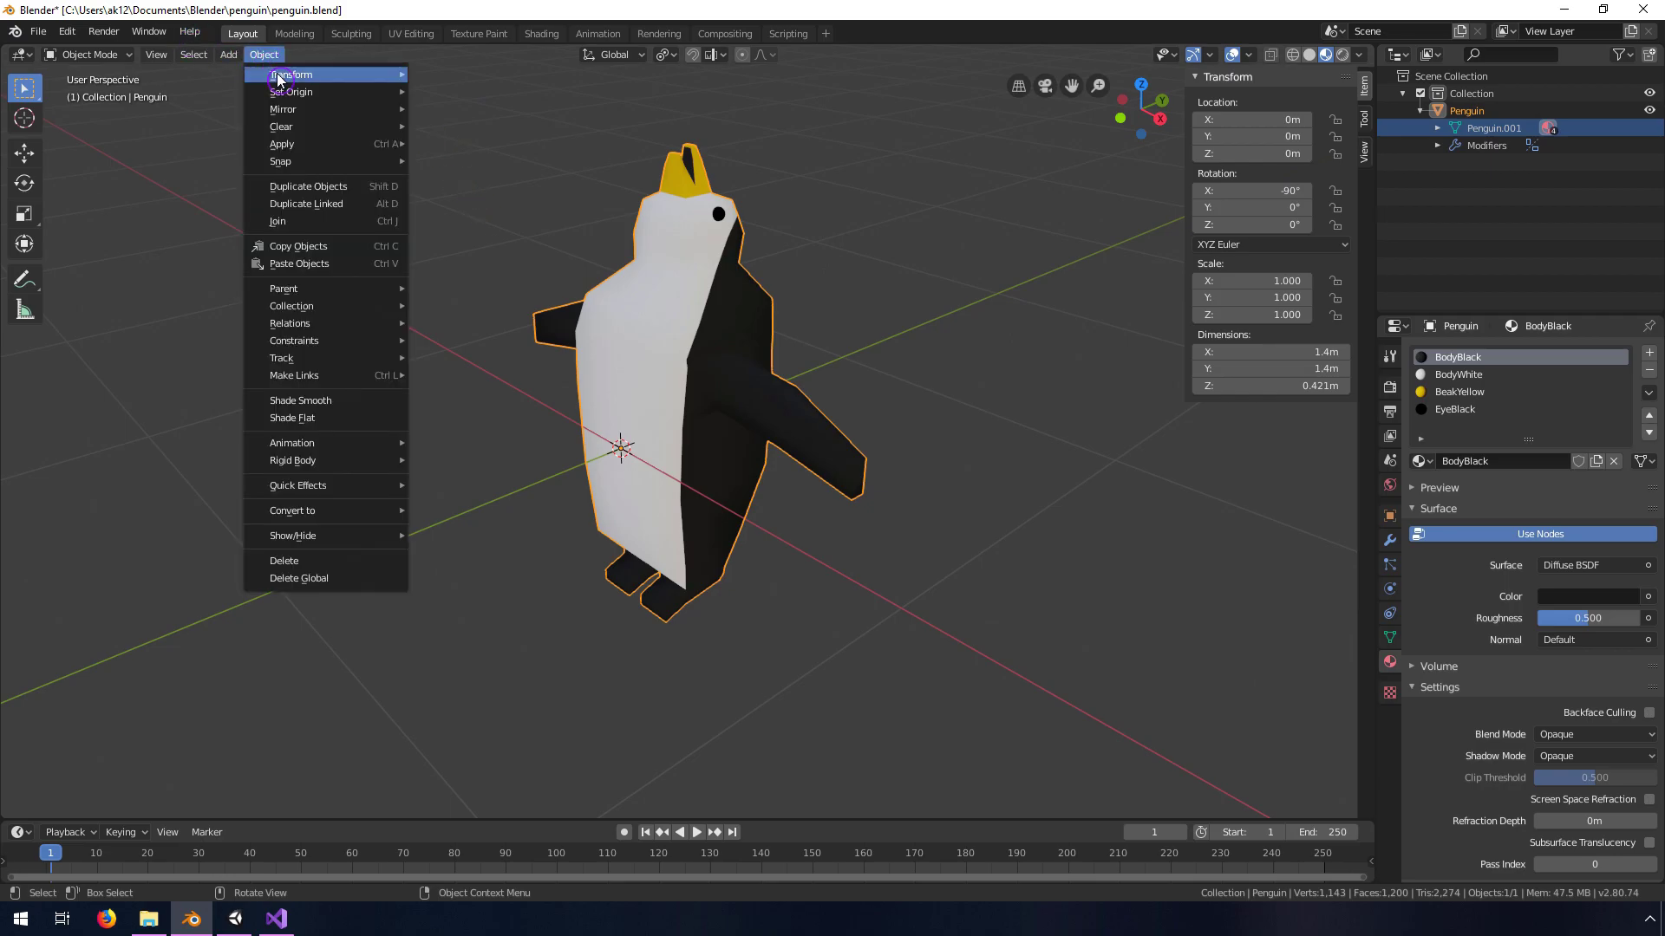
{"action": "mouse_move", "coordinate": [321, 149]}
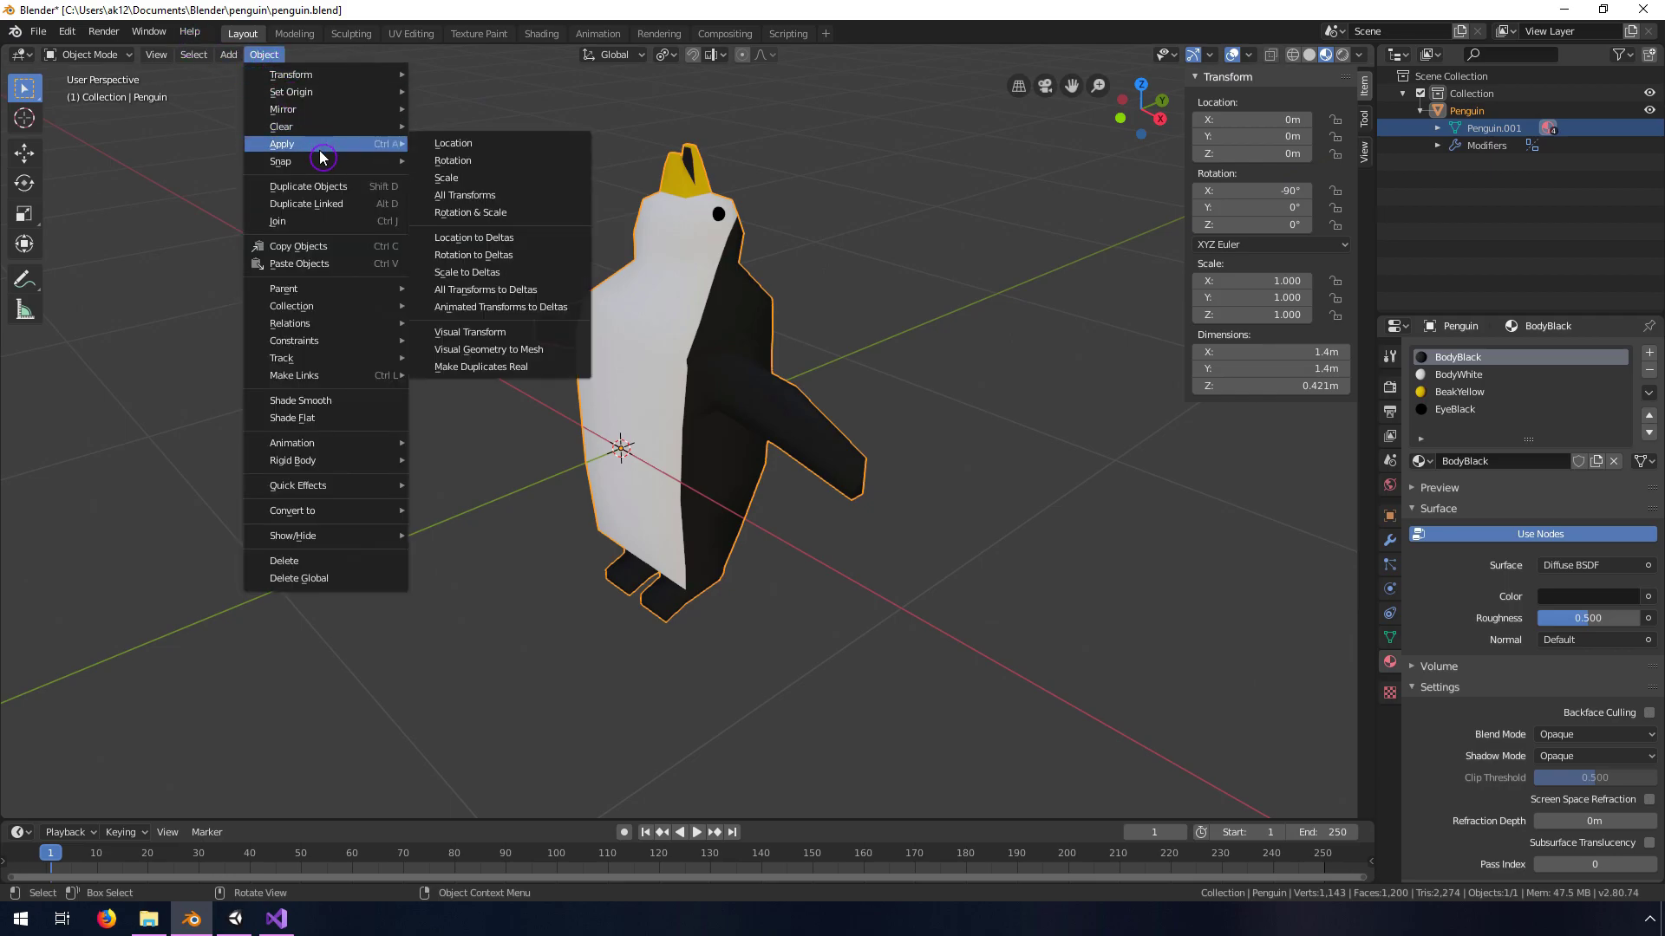
{"action": "left_click", "coordinate": [470, 168]}
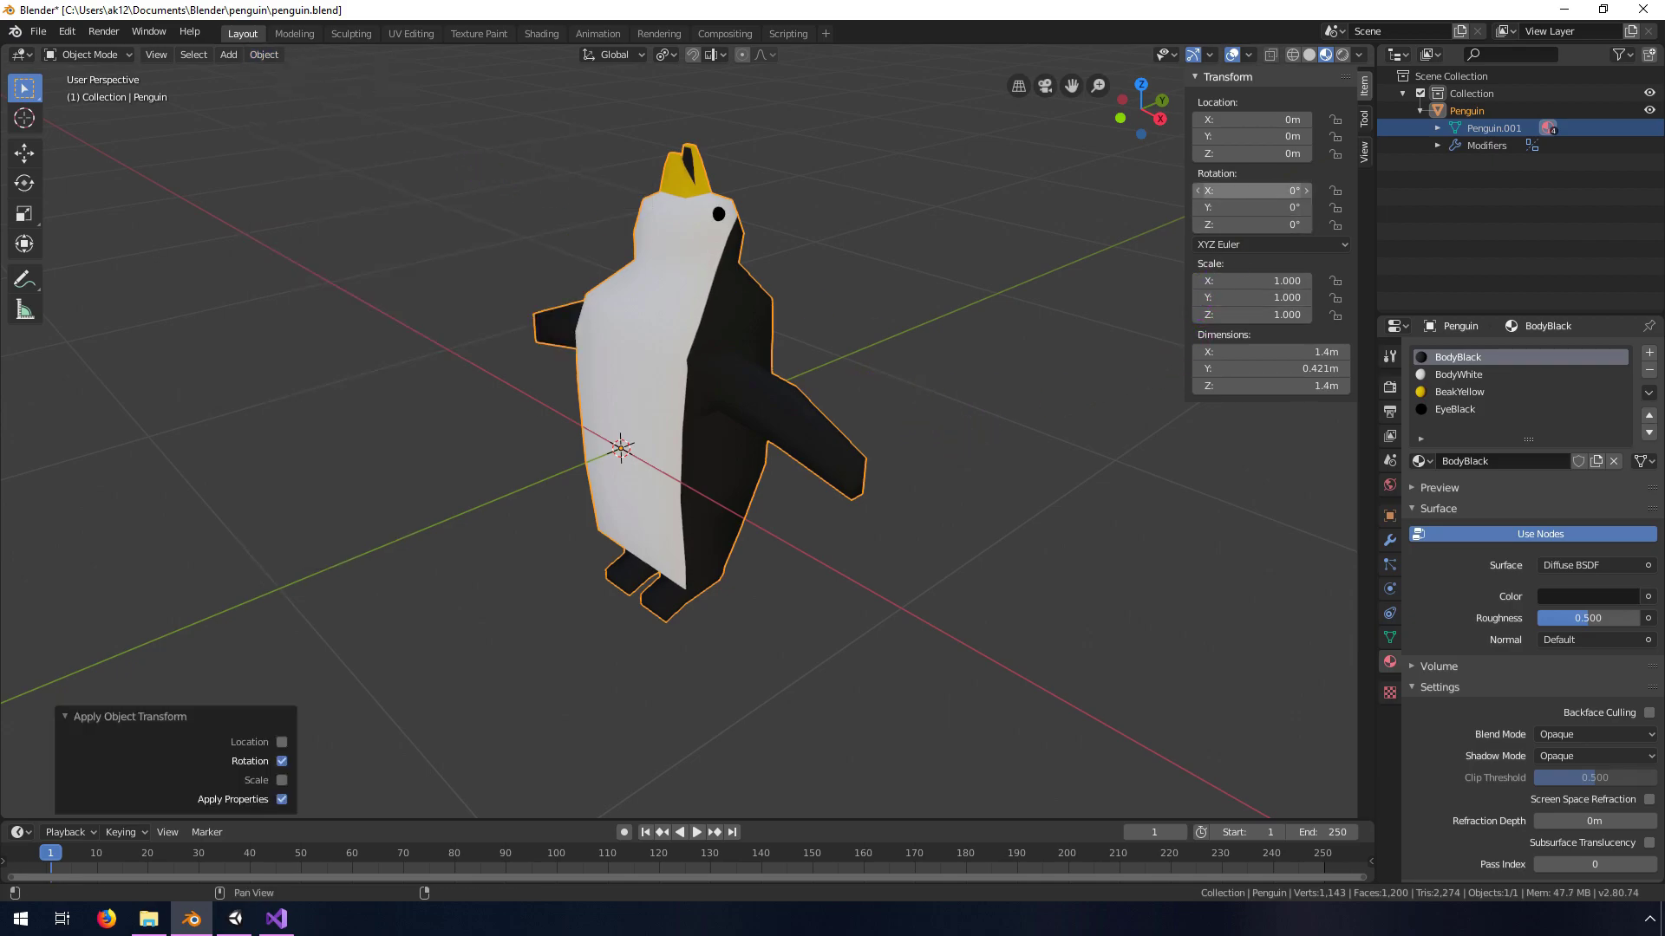
Set the X rotation to 90° so the penguin lies flat
{"action": "left_click", "coordinate": [1278, 190]}
{"action": "key", "text": "Return"}
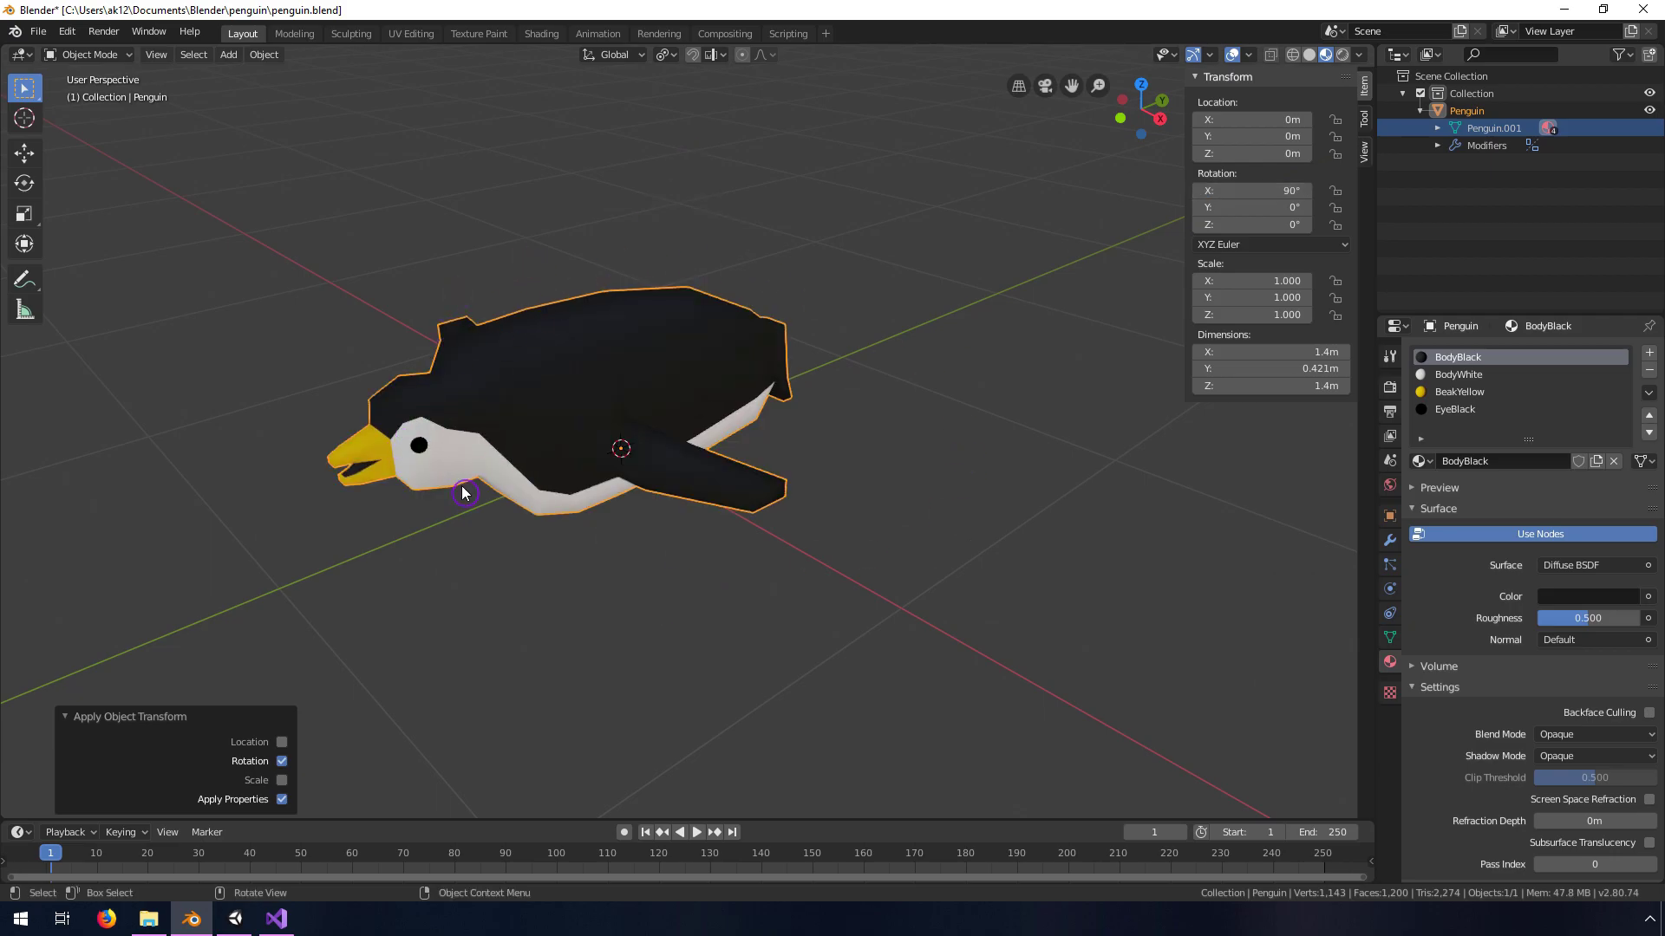
{"action": "middle_click_drag", "start_coordinate": [639, 401], "coordinate": [619, 485]}
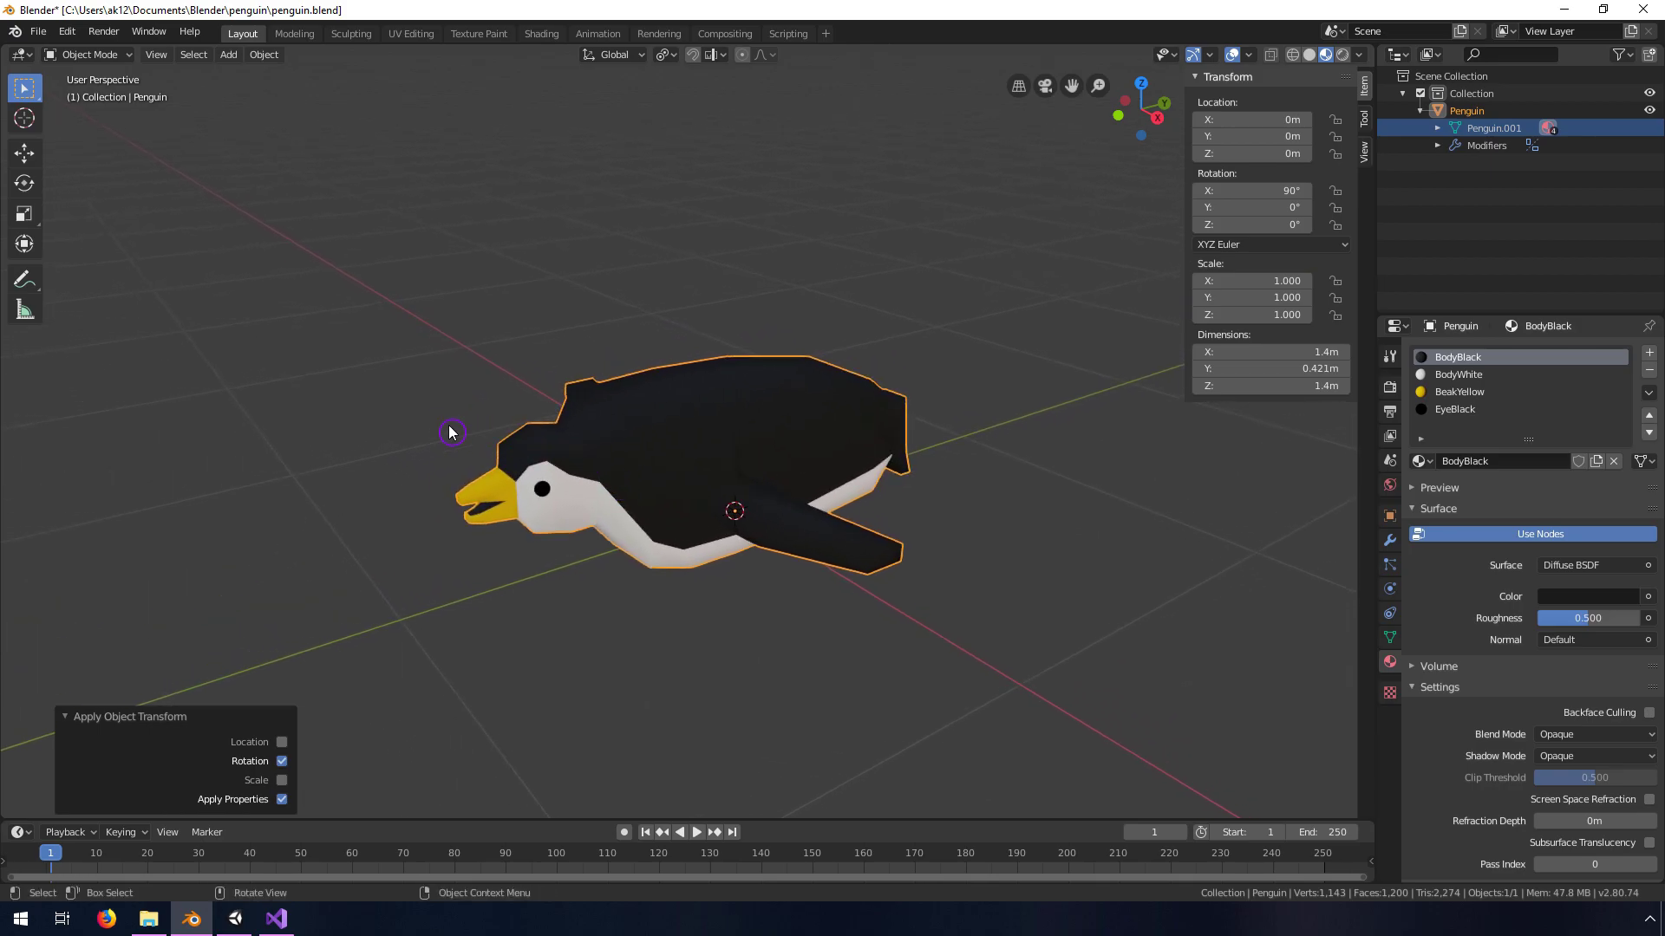
Start an FBX export with Apply Scalings set to FBX Units Scale and Apply Transform off
{"action": "left_click", "coordinate": [38, 31]}
{"action": "mouse_move", "coordinate": [40, 49]}
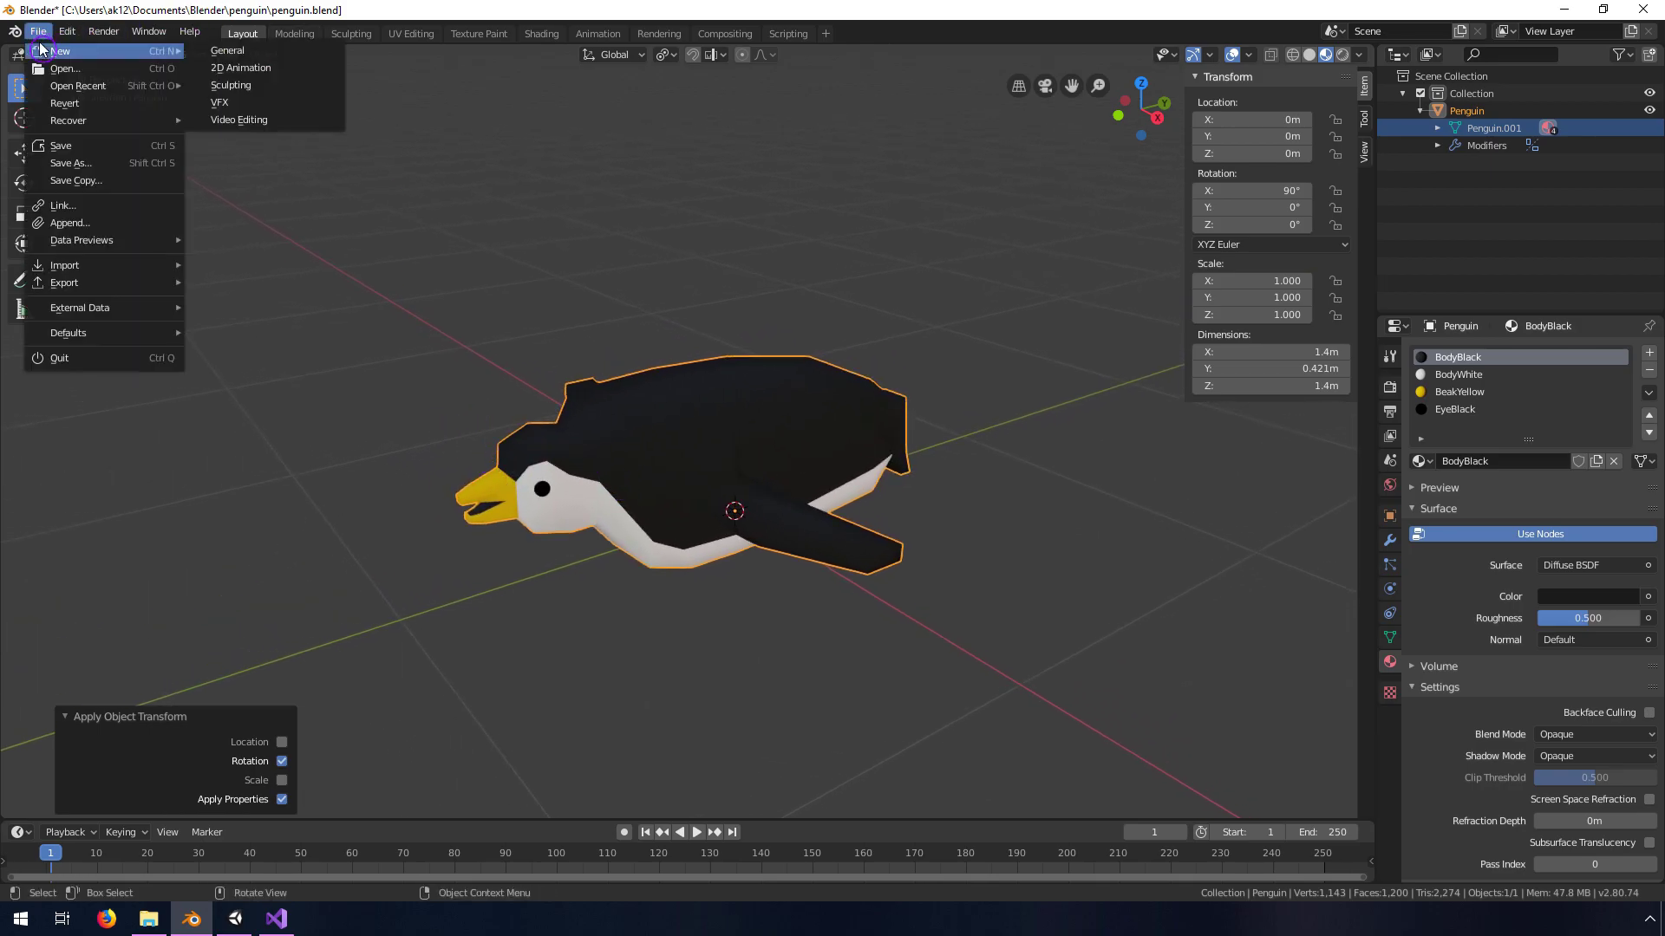
{"action": "mouse_move", "coordinate": [132, 284]}
{"action": "left_click", "coordinate": [236, 319]}
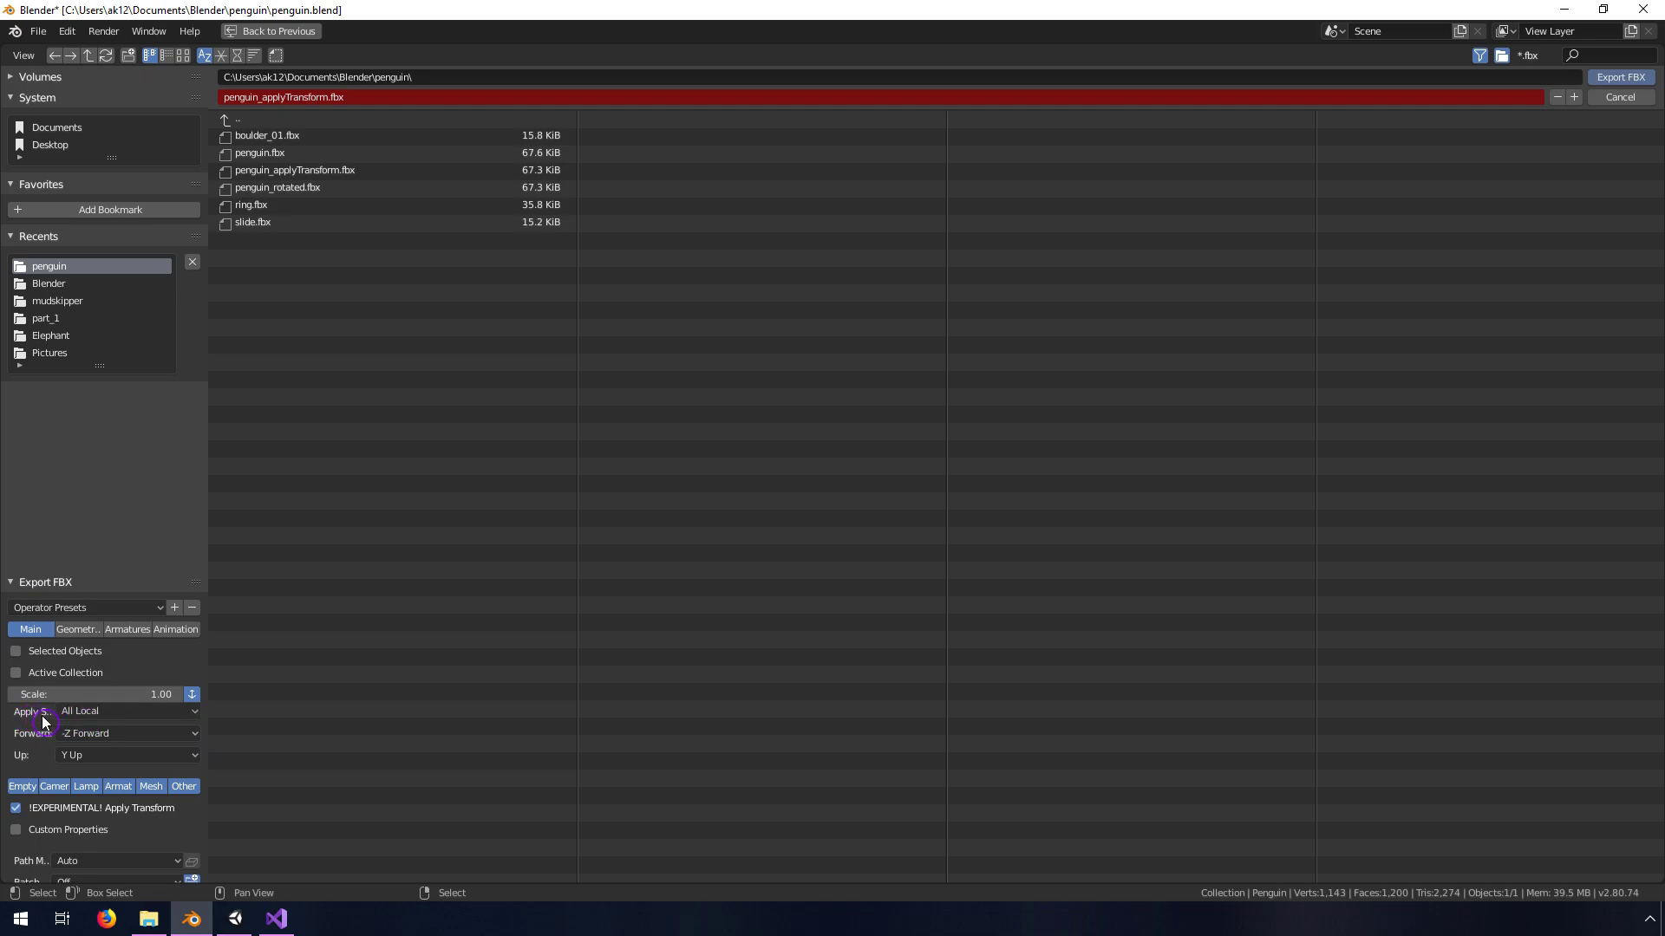
{"action": "left_click", "coordinate": [119, 719]}
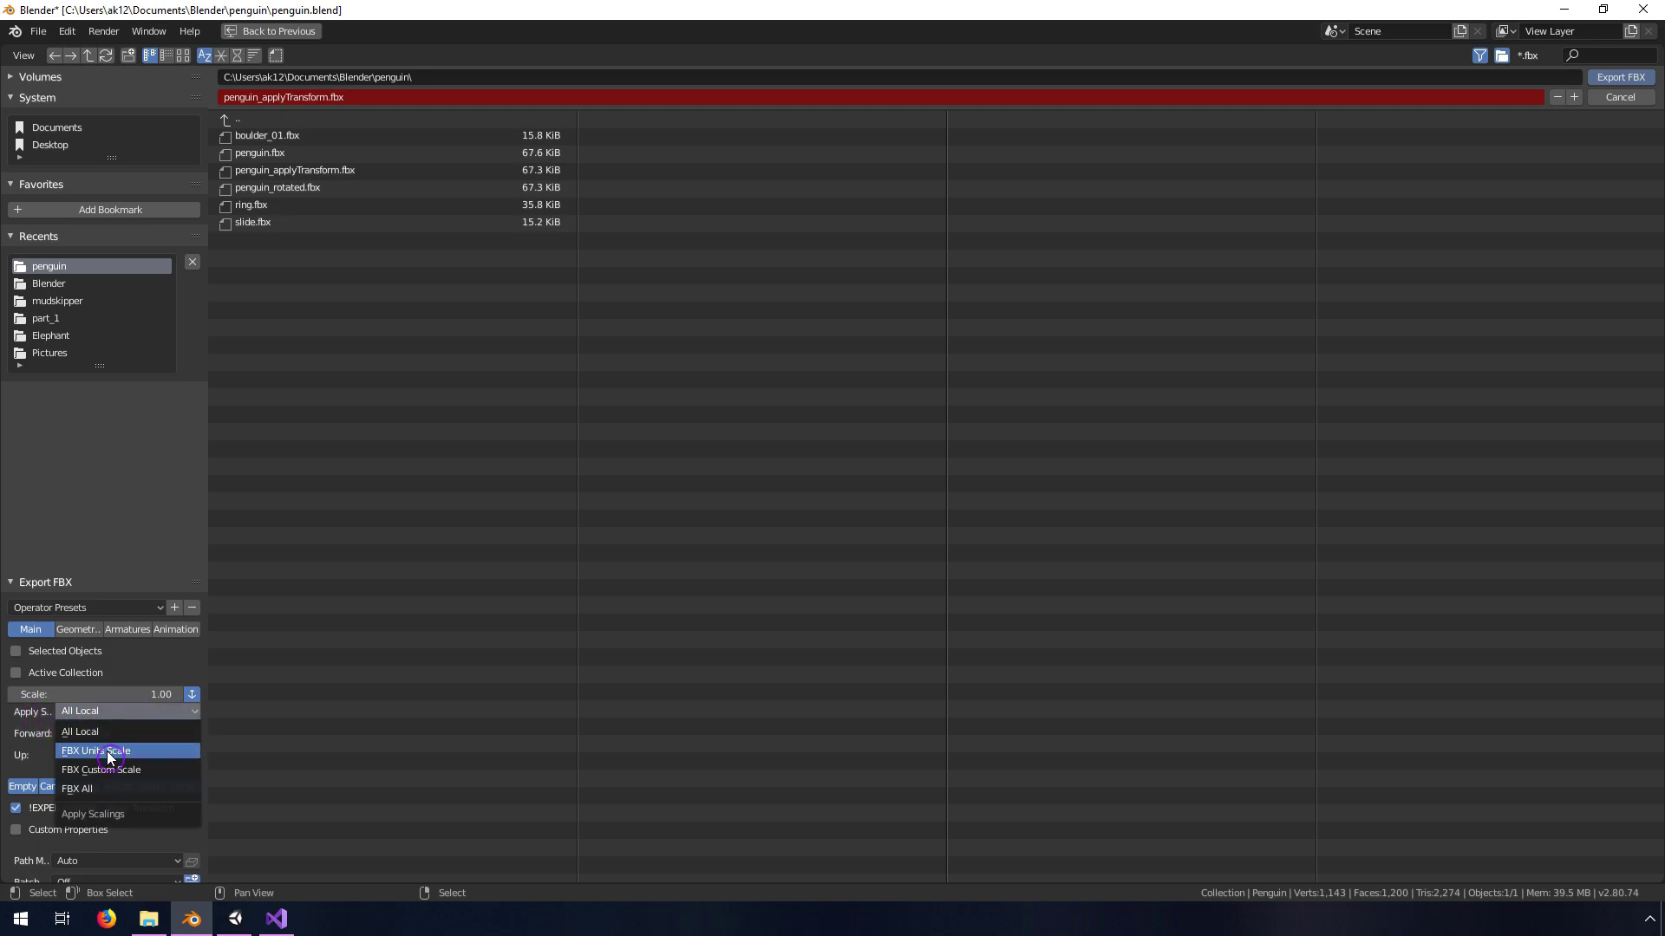
{"action": "left_click", "coordinate": [107, 751]}
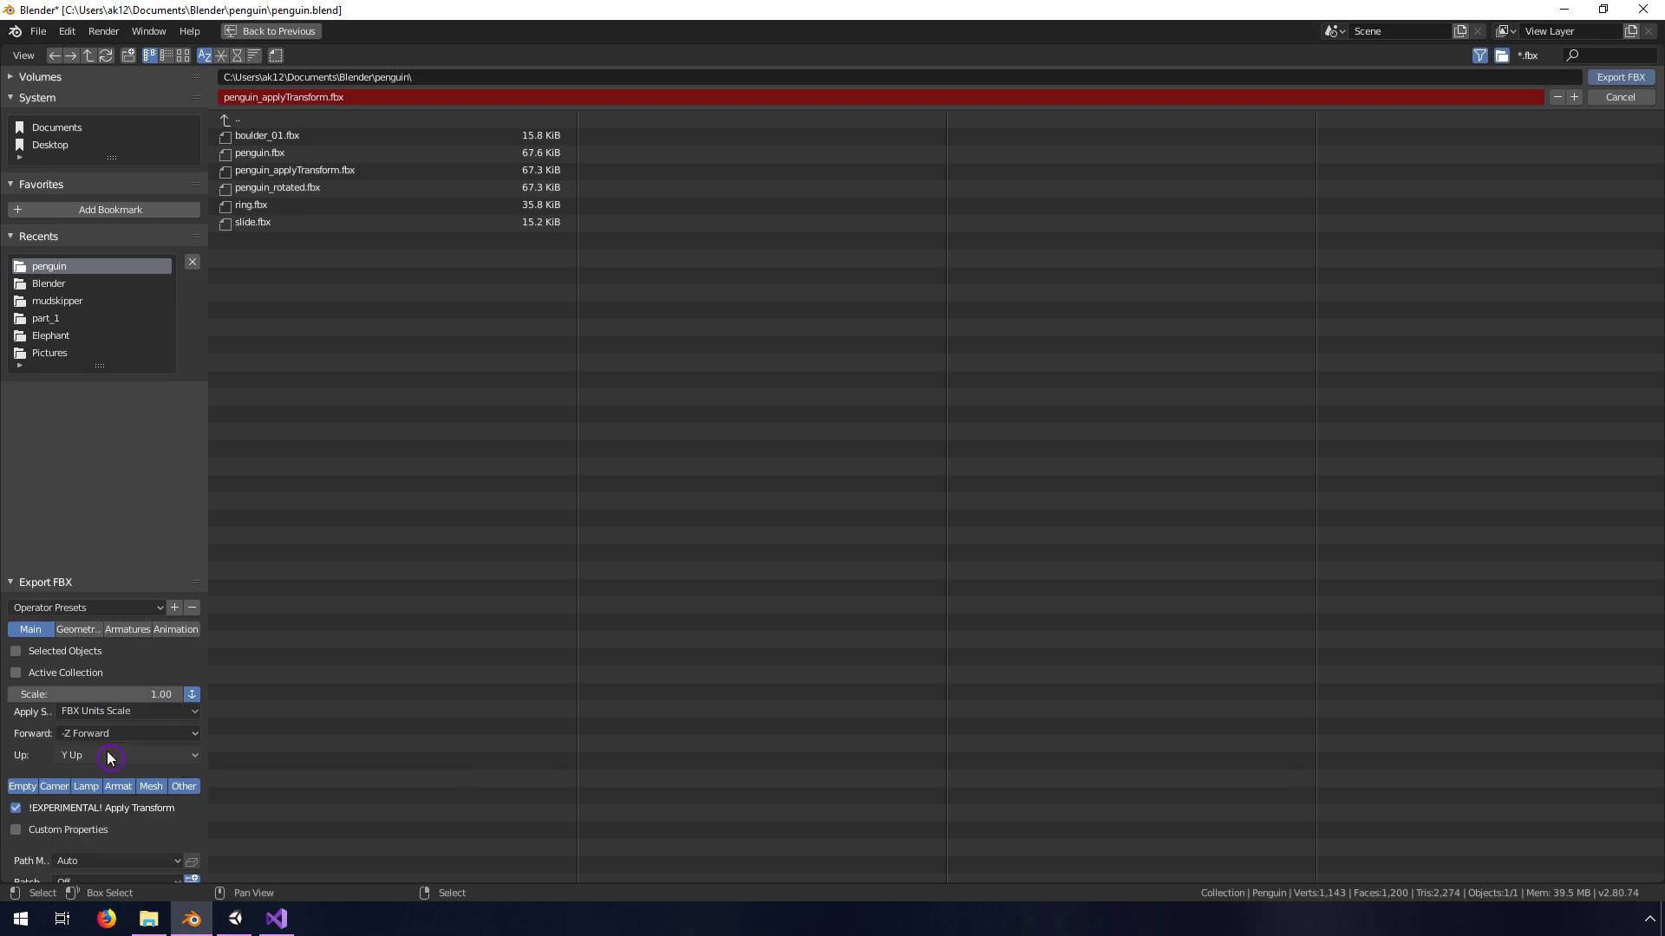
{"action": "left_click", "coordinate": [16, 808]}
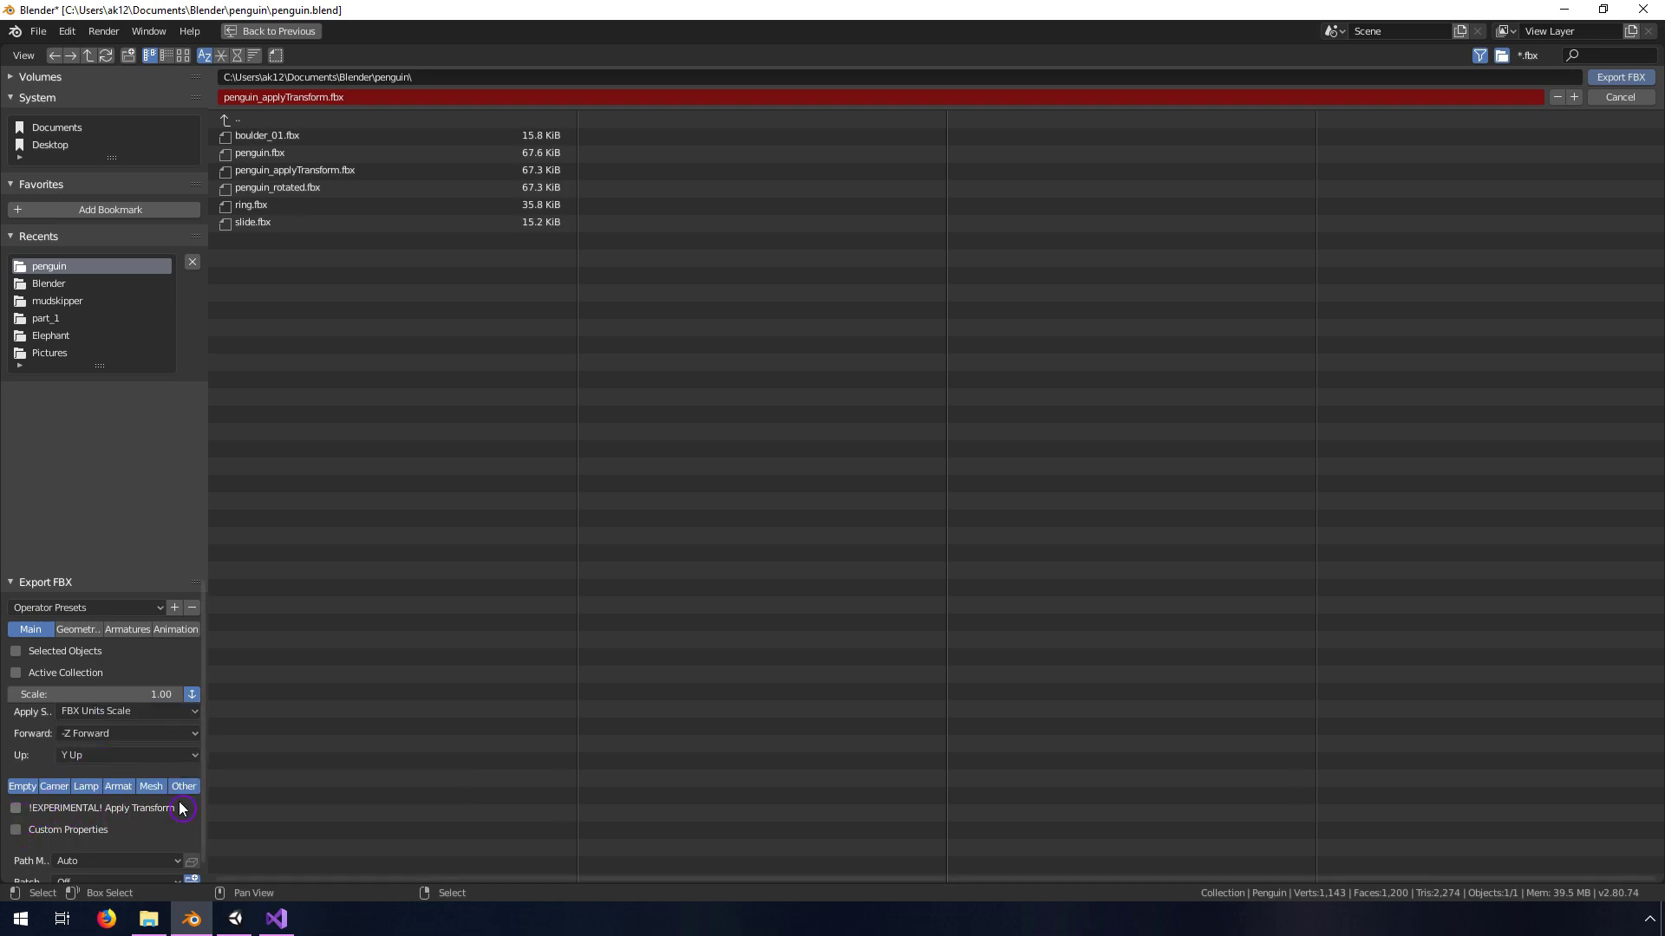
Export the file as penguin_rotated.fbx and return to Unity
{"action": "left_click", "coordinate": [268, 100]}
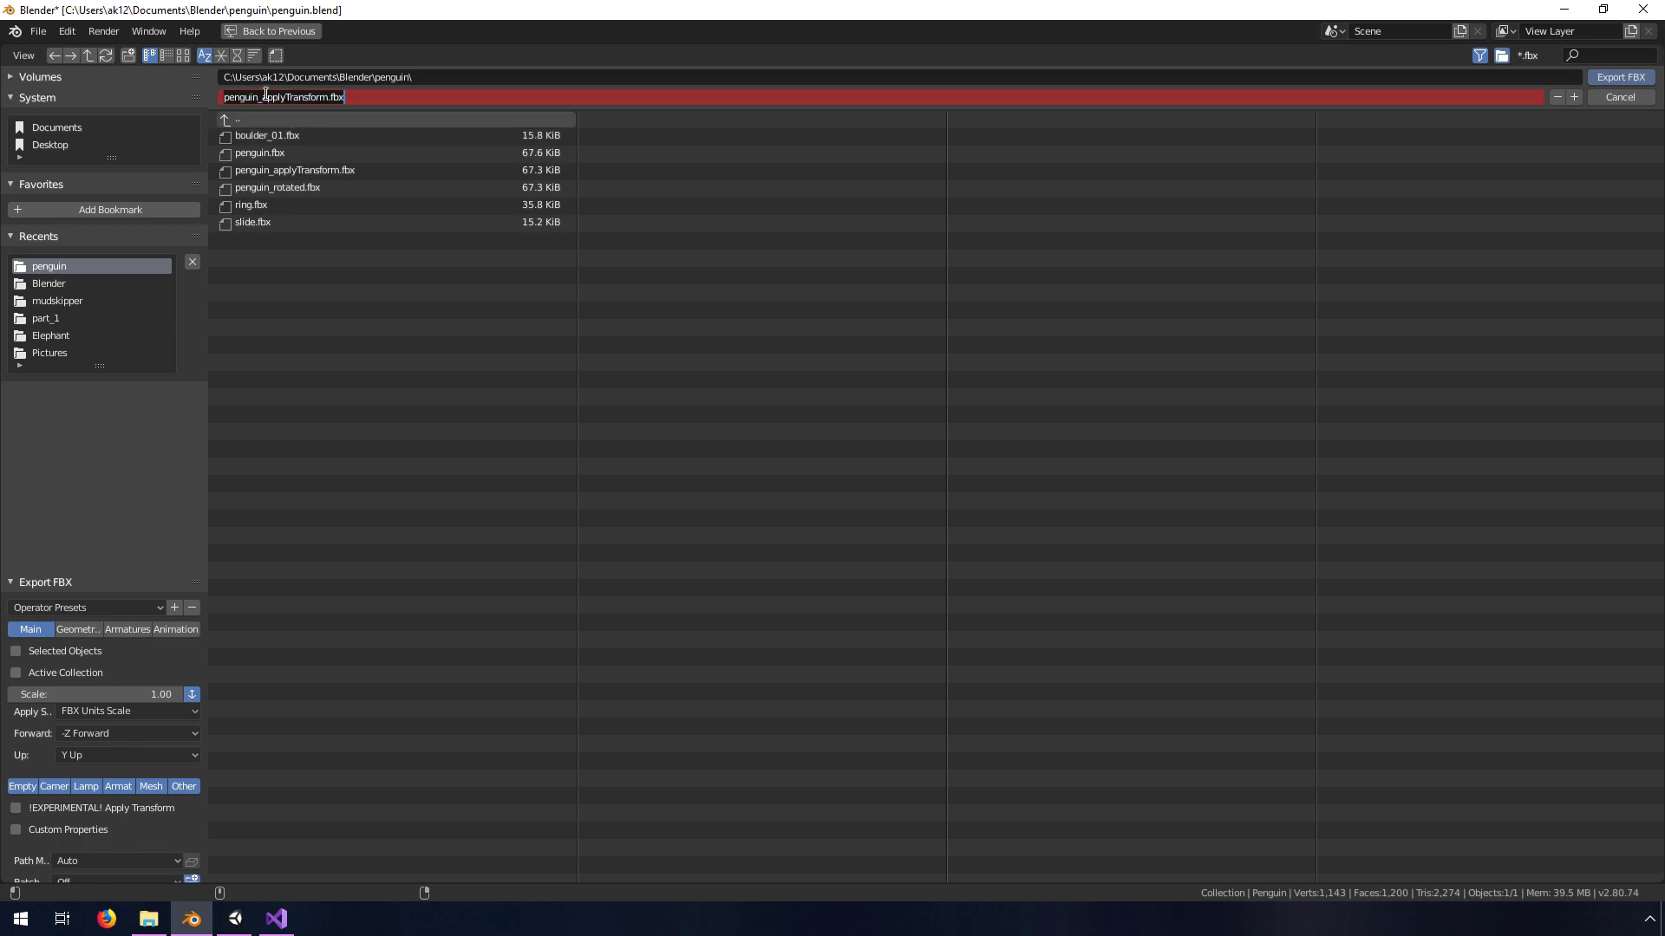
{"action": "left_click_drag", "start_coordinate": [266, 98], "coordinate": [326, 94]}
{"action": "key", "text": "BackSpace"}
{"action": "left_click", "coordinate": [1631, 78]}
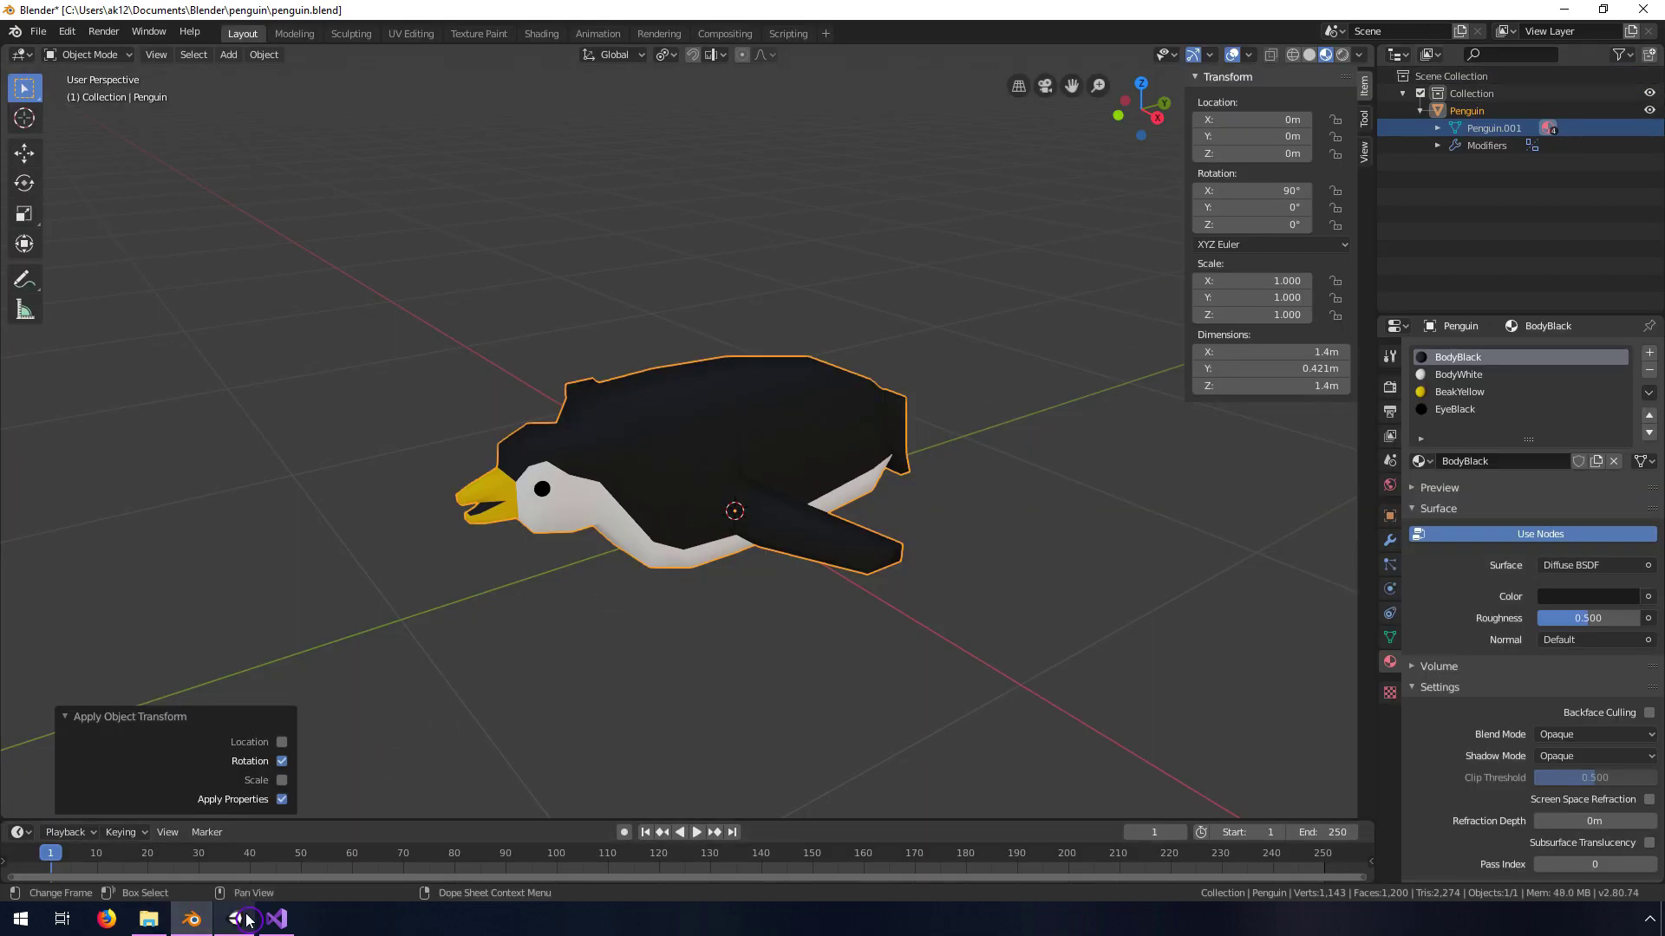
{"action": "left_click", "coordinate": [235, 920]}
Import penguin_rotated.fbx into Meshes and drag it into the scene as a third penguin
{"action": "right_click", "coordinate": [248, 717]}
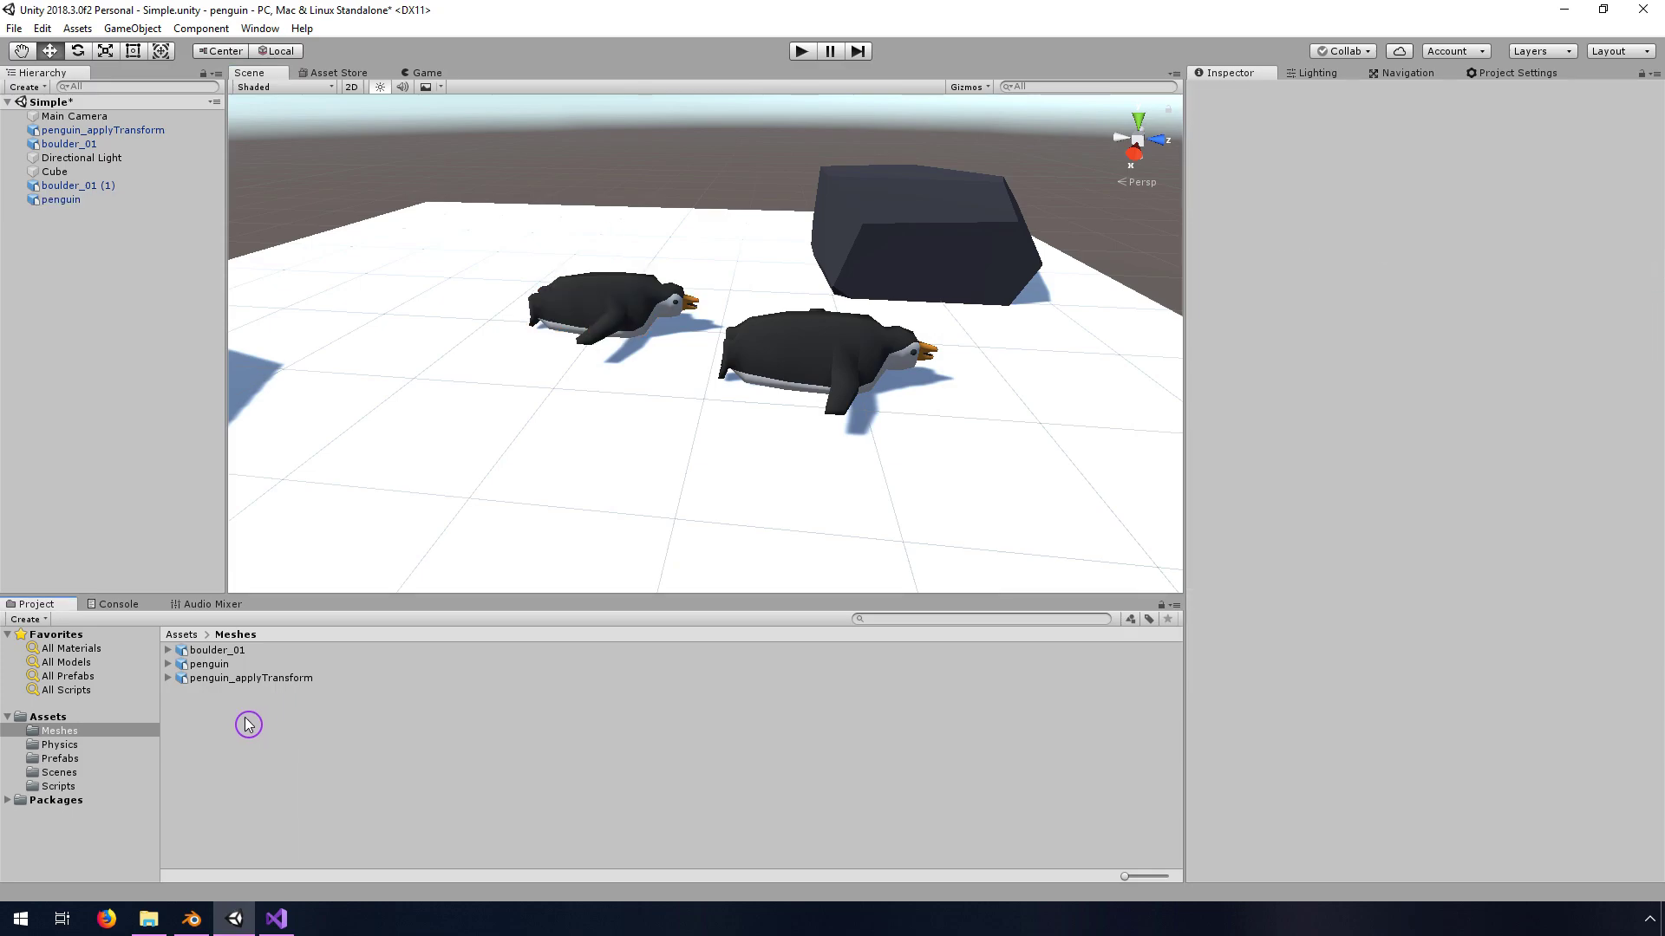
{"action": "left_click", "coordinate": [331, 458]}
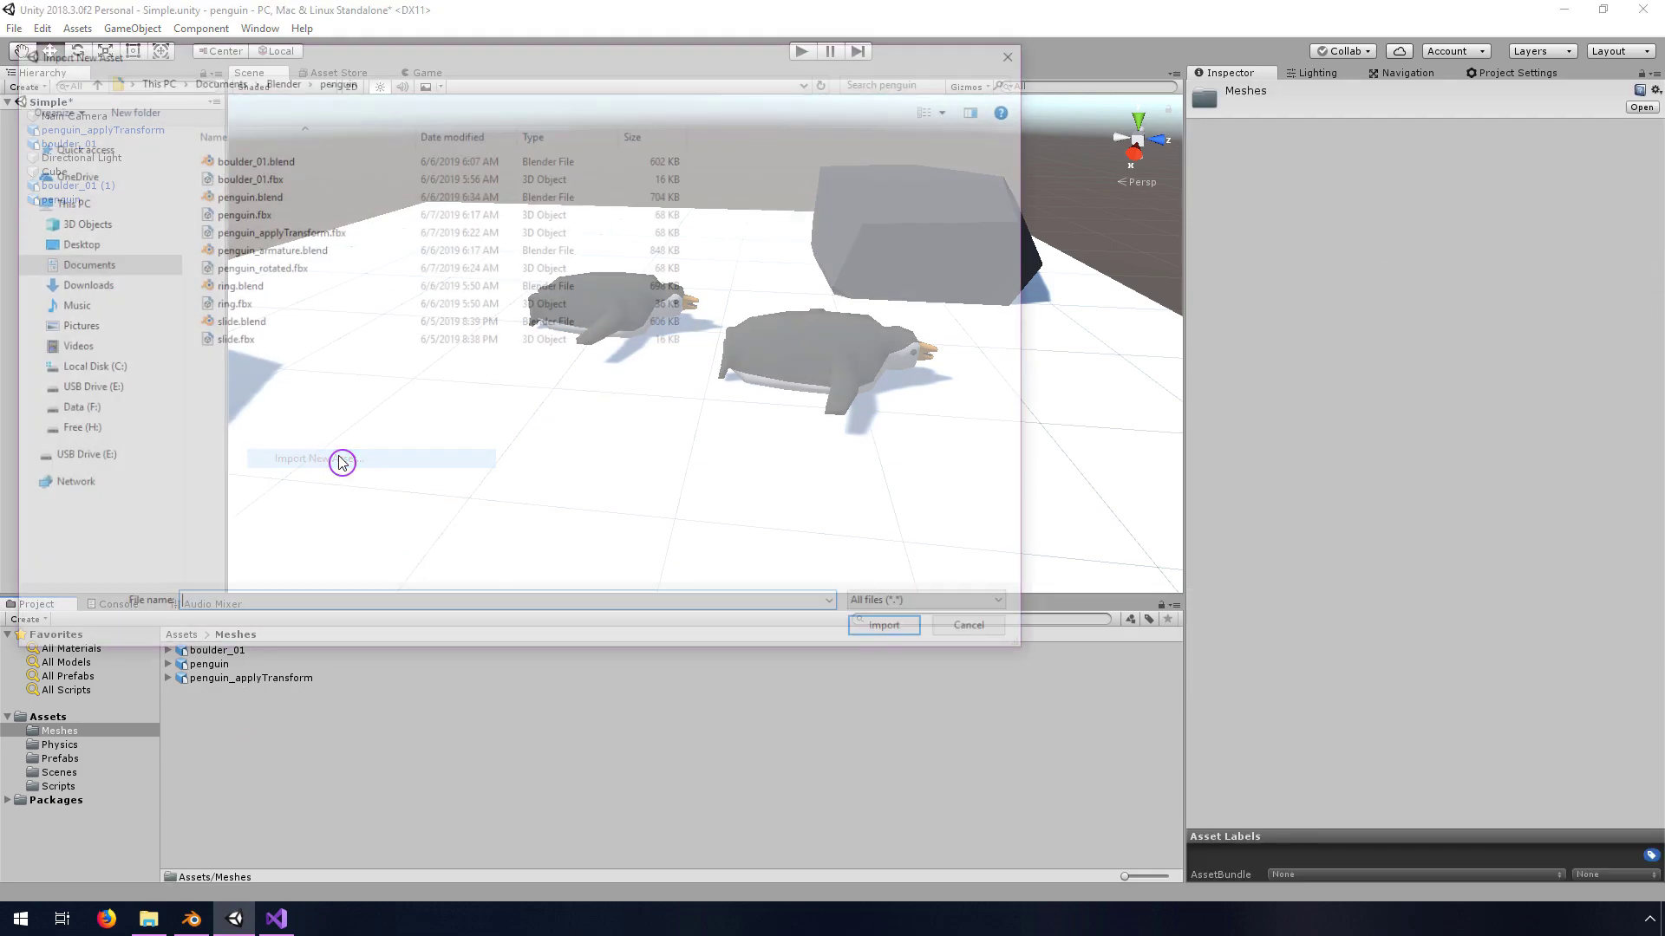
{"action": "left_click", "coordinate": [286, 267]}
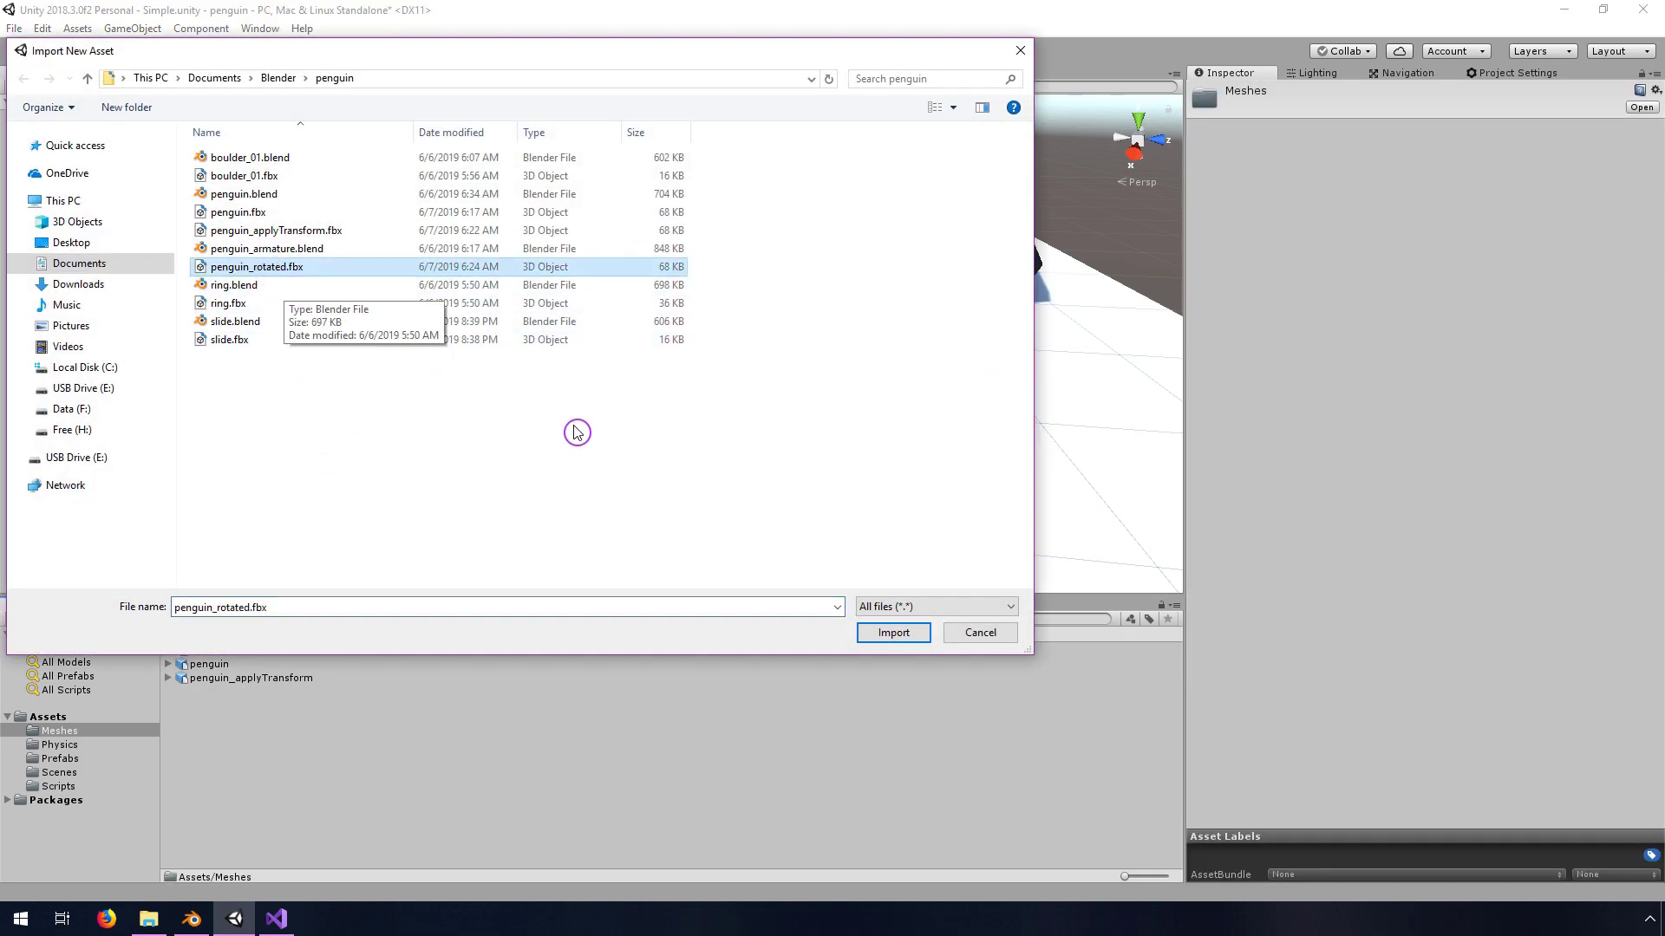
{"action": "left_click", "coordinate": [893, 632]}
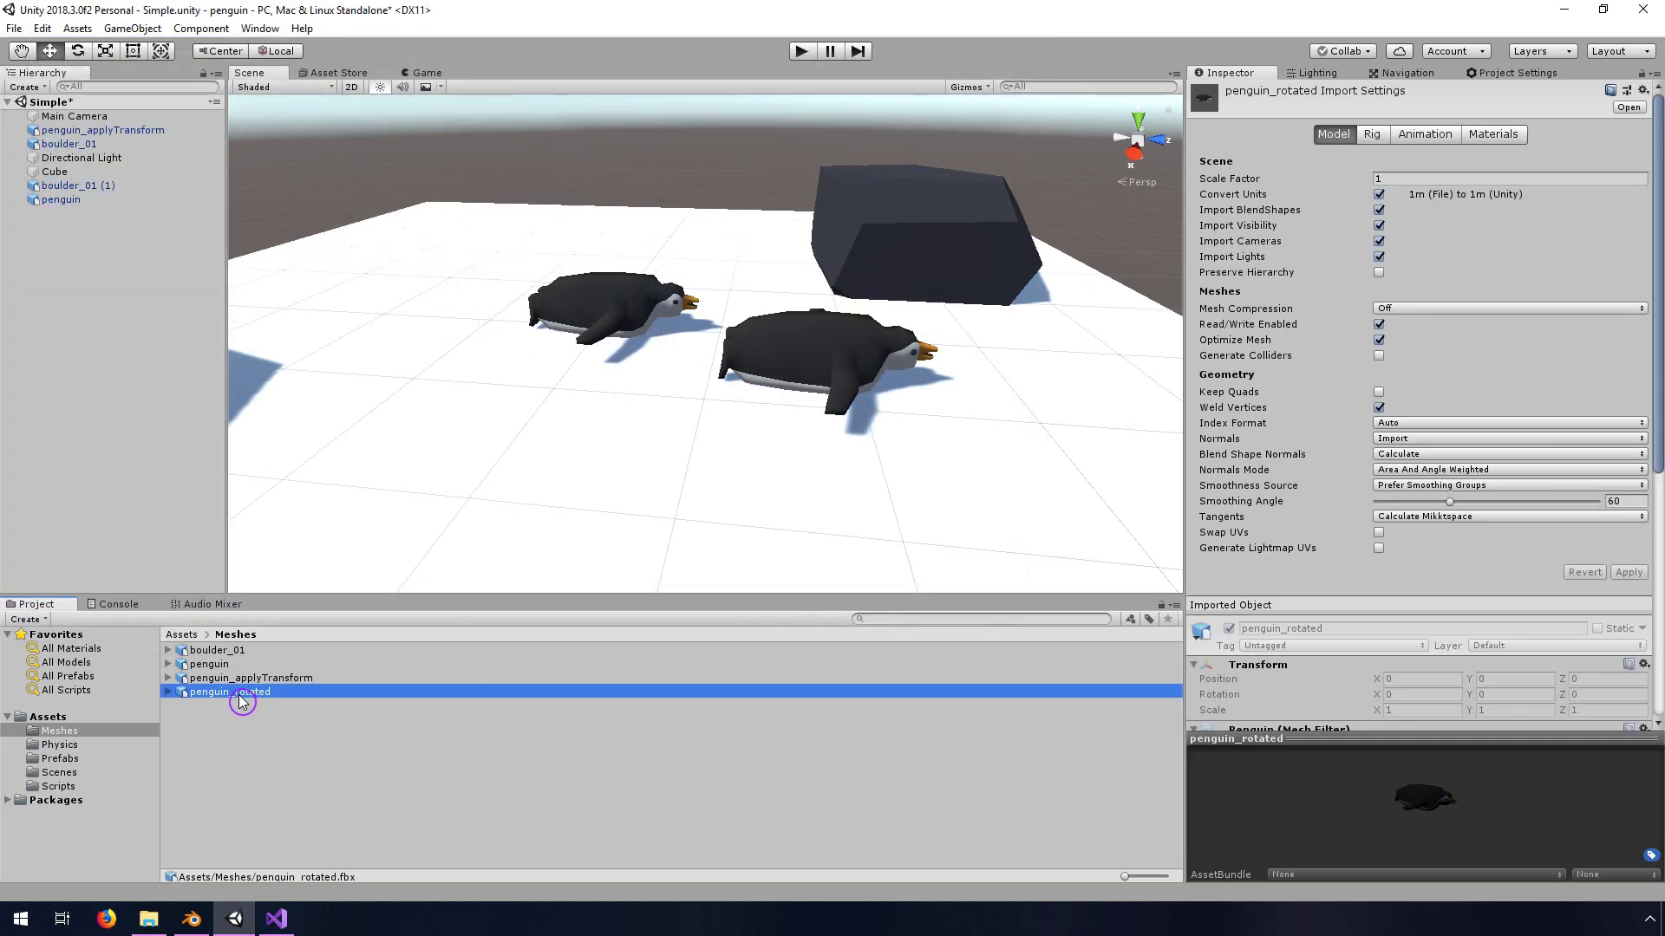
{"action": "left_click_drag", "start_coordinate": [238, 693], "coordinate": [466, 415]}
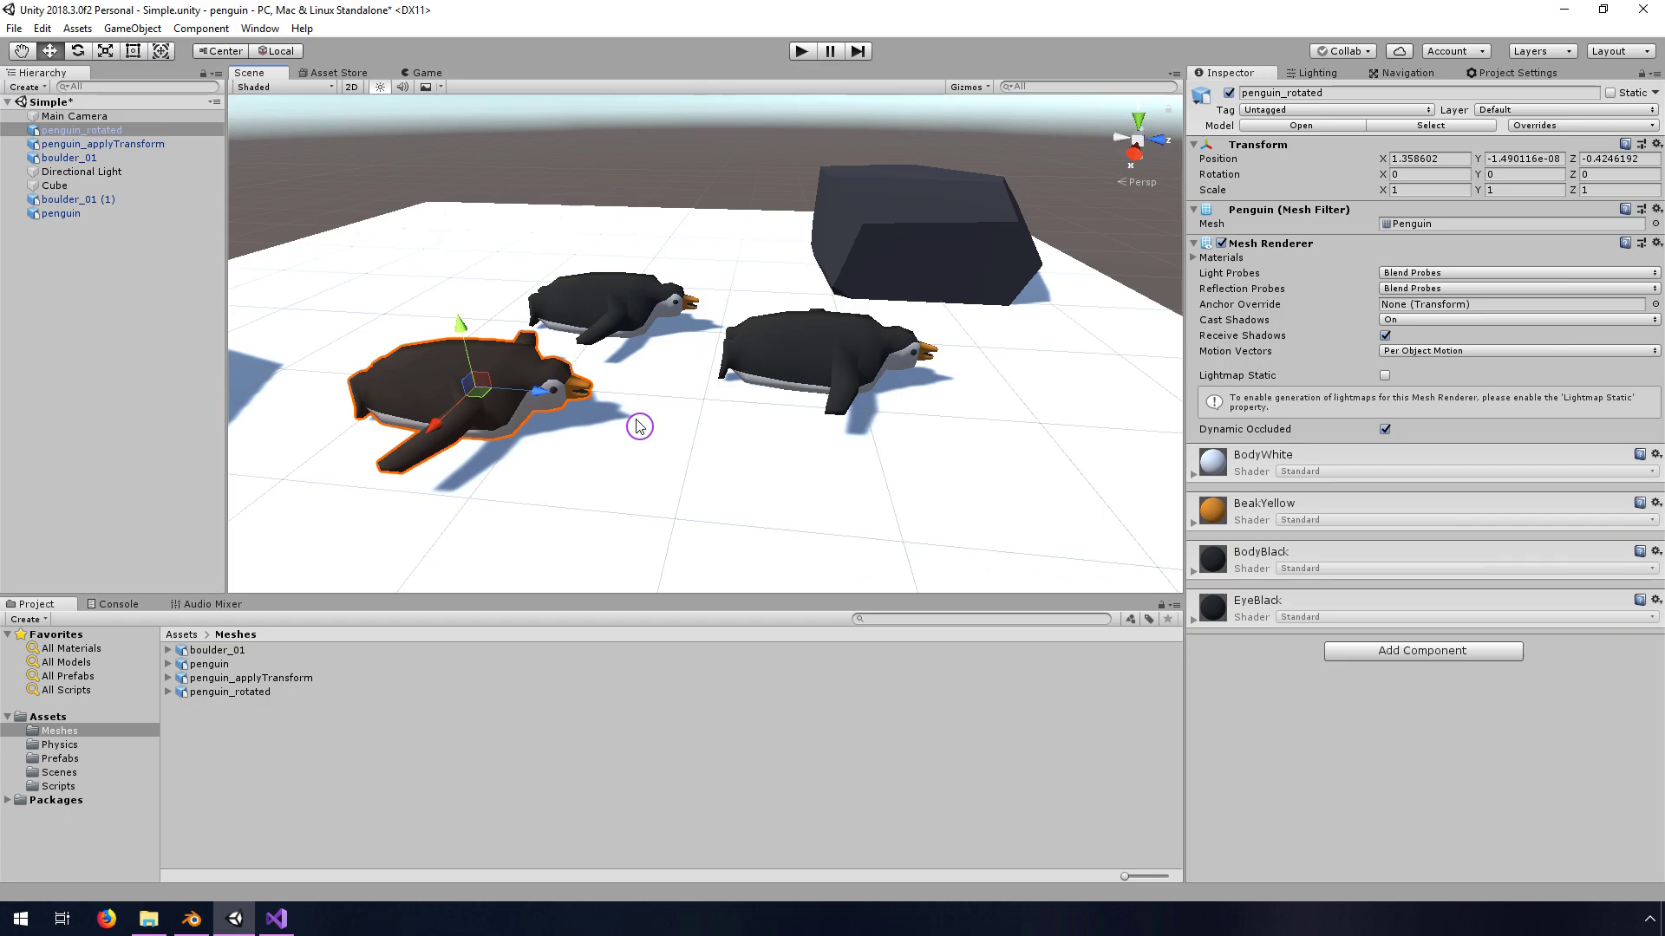
{"action": "middle_click_drag", "start_coordinate": [834, 394], "coordinate": [843, 379]}
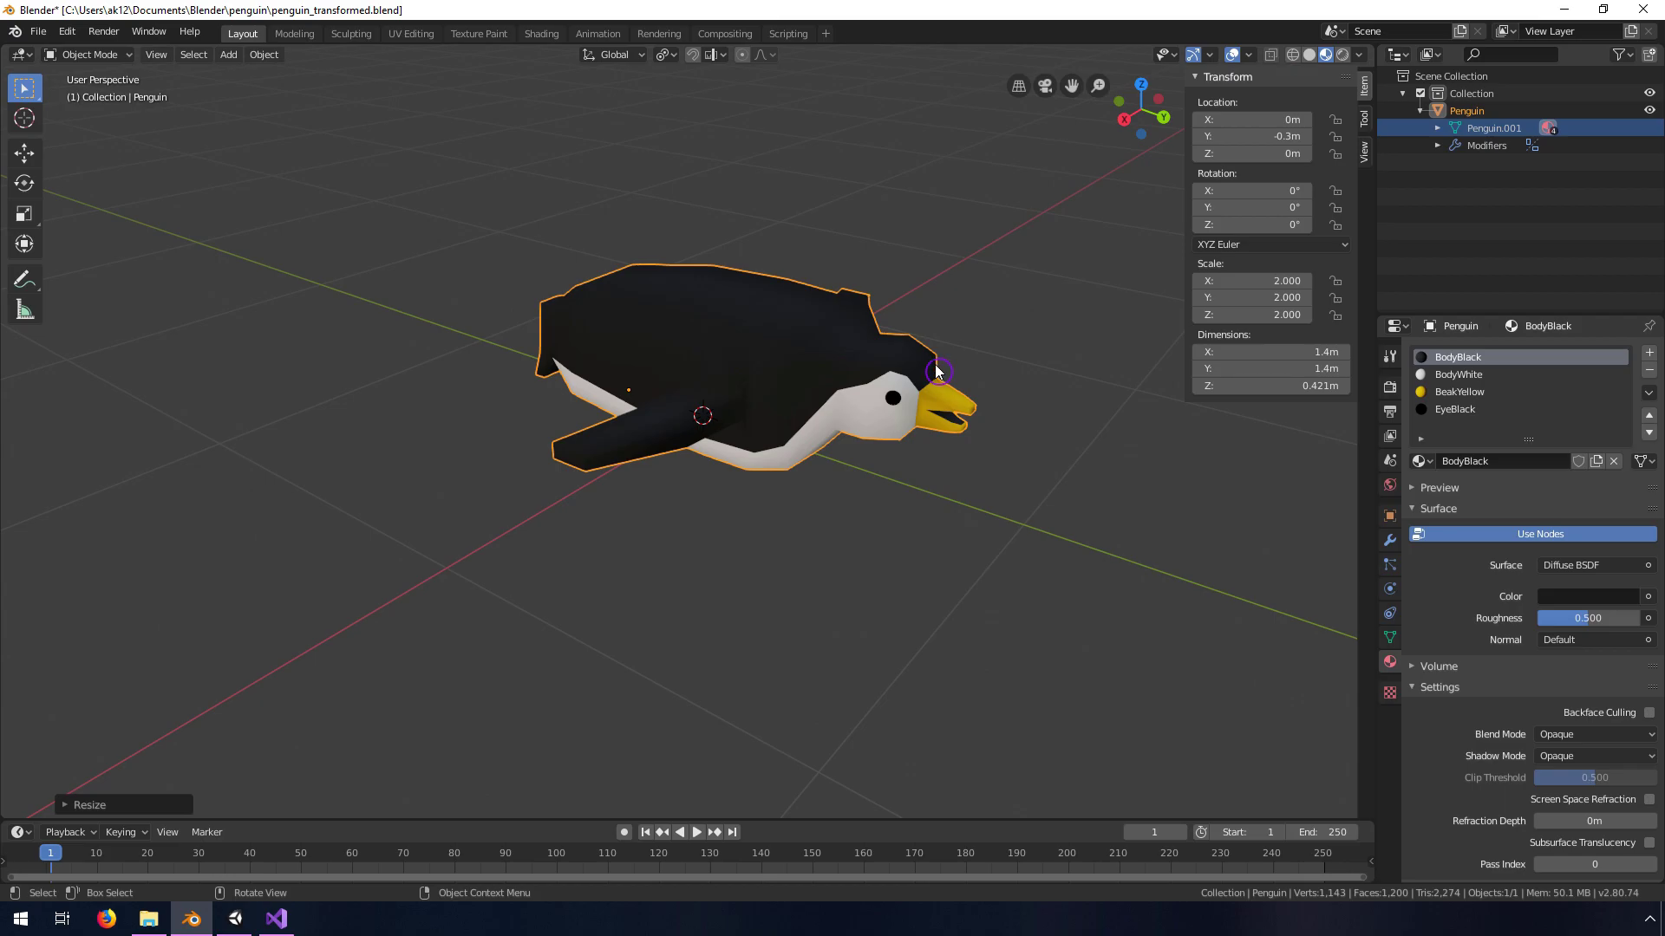
Orbit around the penguin to inspect its 2.000 scale and -0.3 m Y offset
{"action": "middle_click_drag", "start_coordinate": [818, 476], "coordinate": [833, 381]}
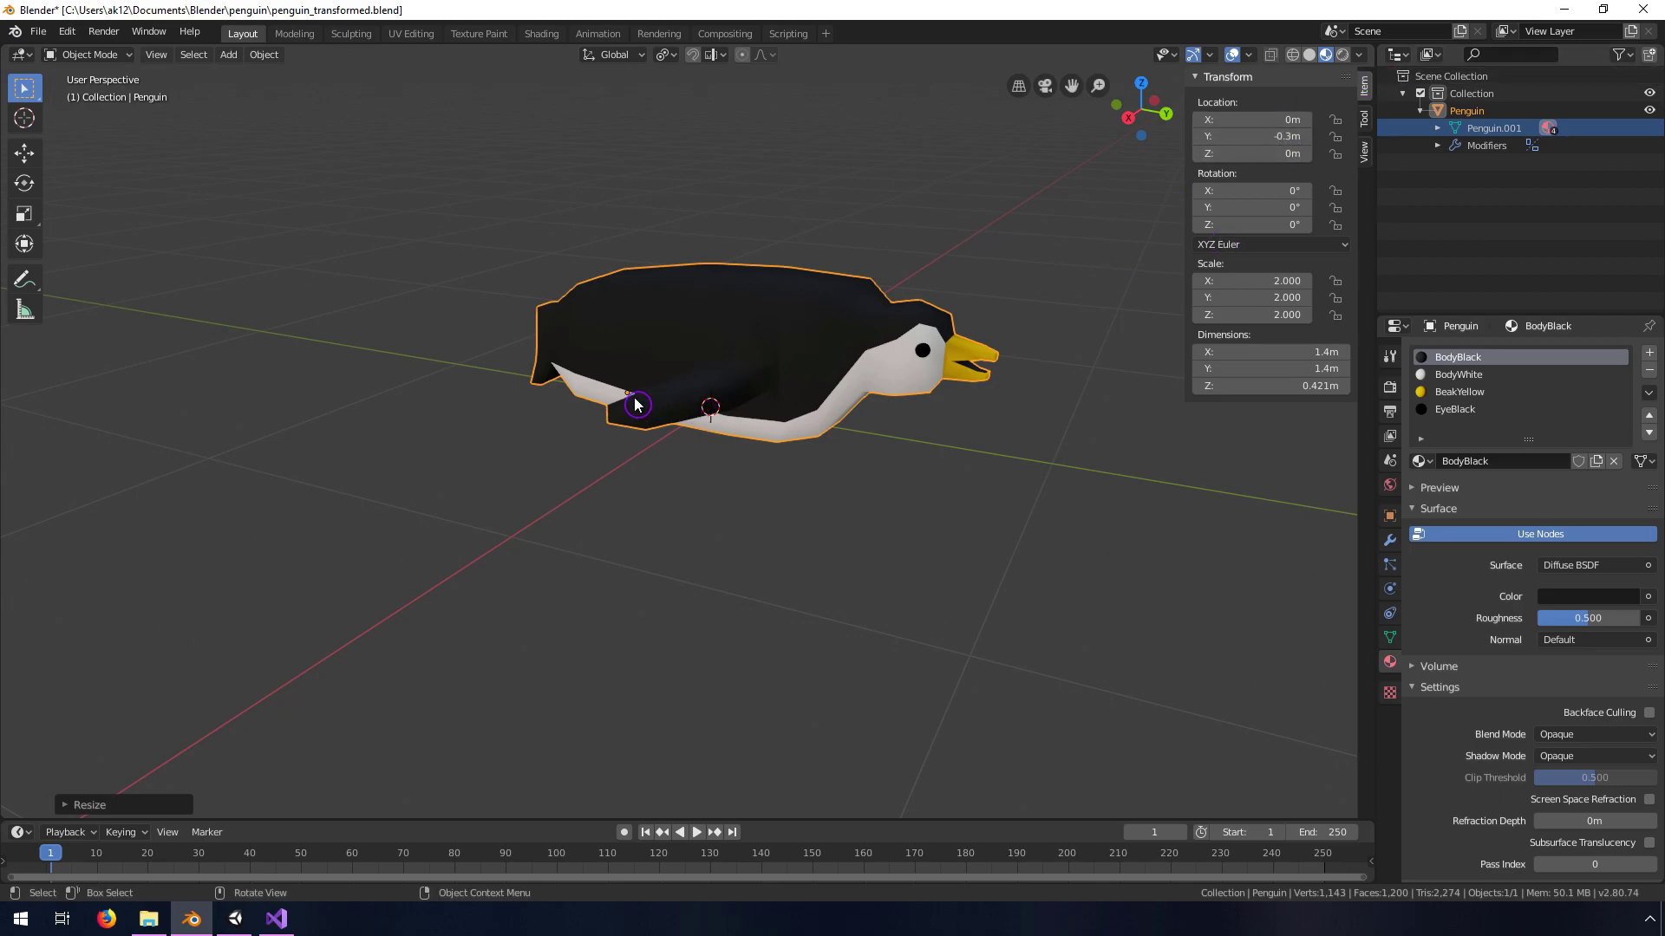
{"action": "middle_click_drag", "start_coordinate": [639, 402], "coordinate": [760, 410]}
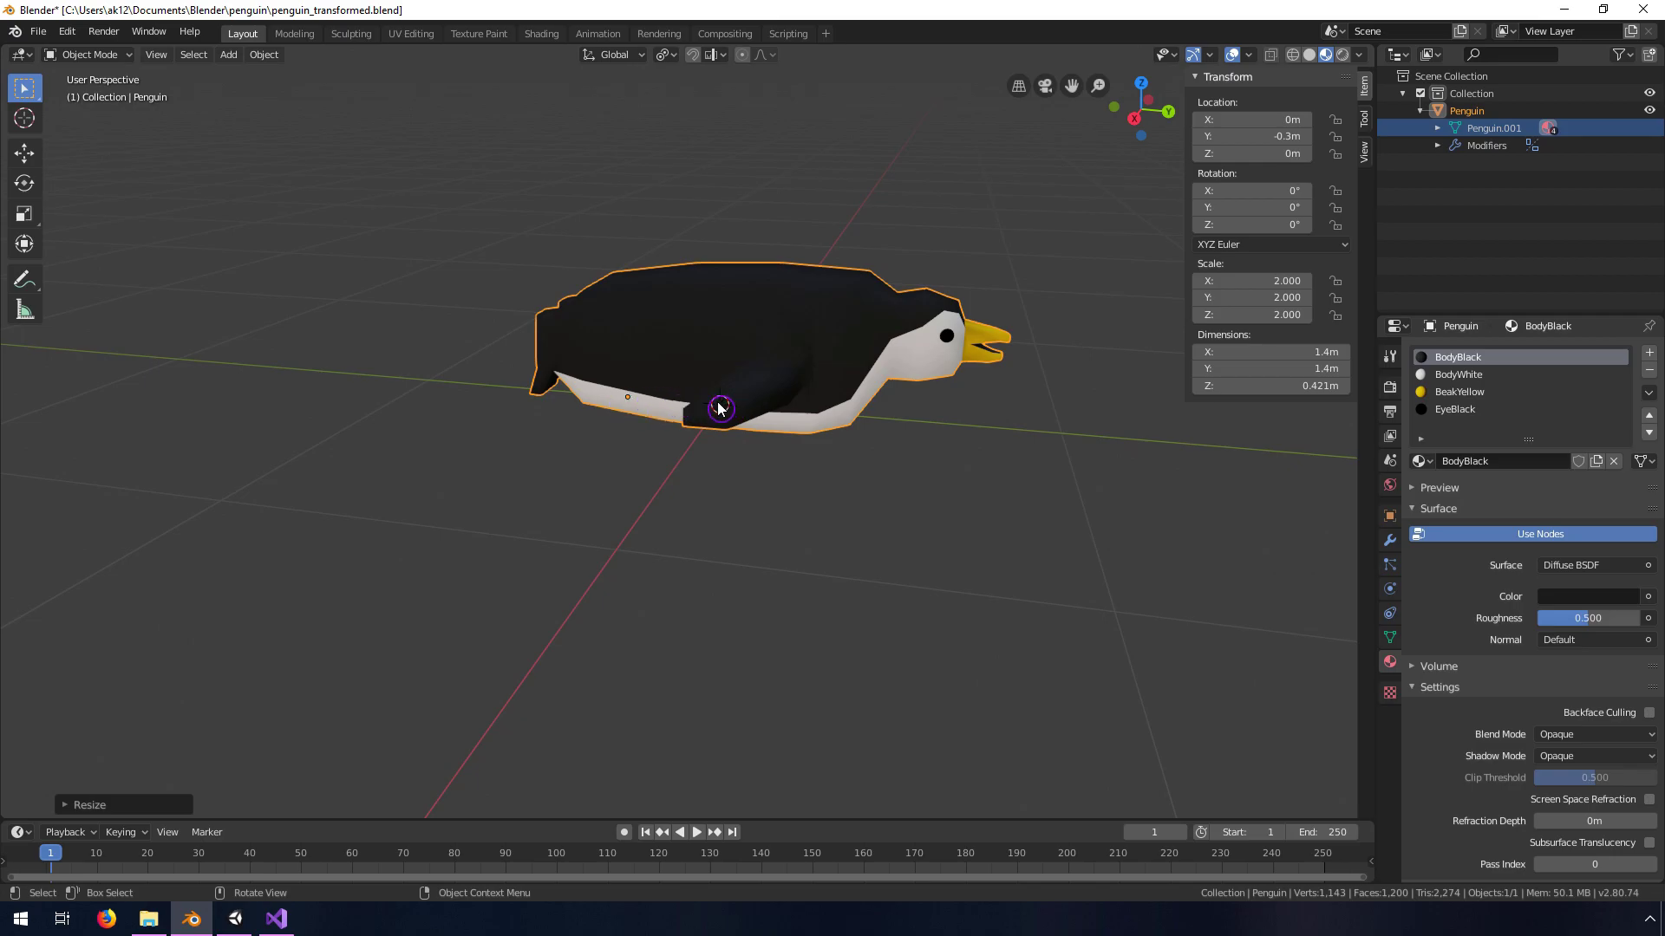
{"action": "middle_click_drag", "start_coordinate": [876, 405], "coordinate": [854, 403]}
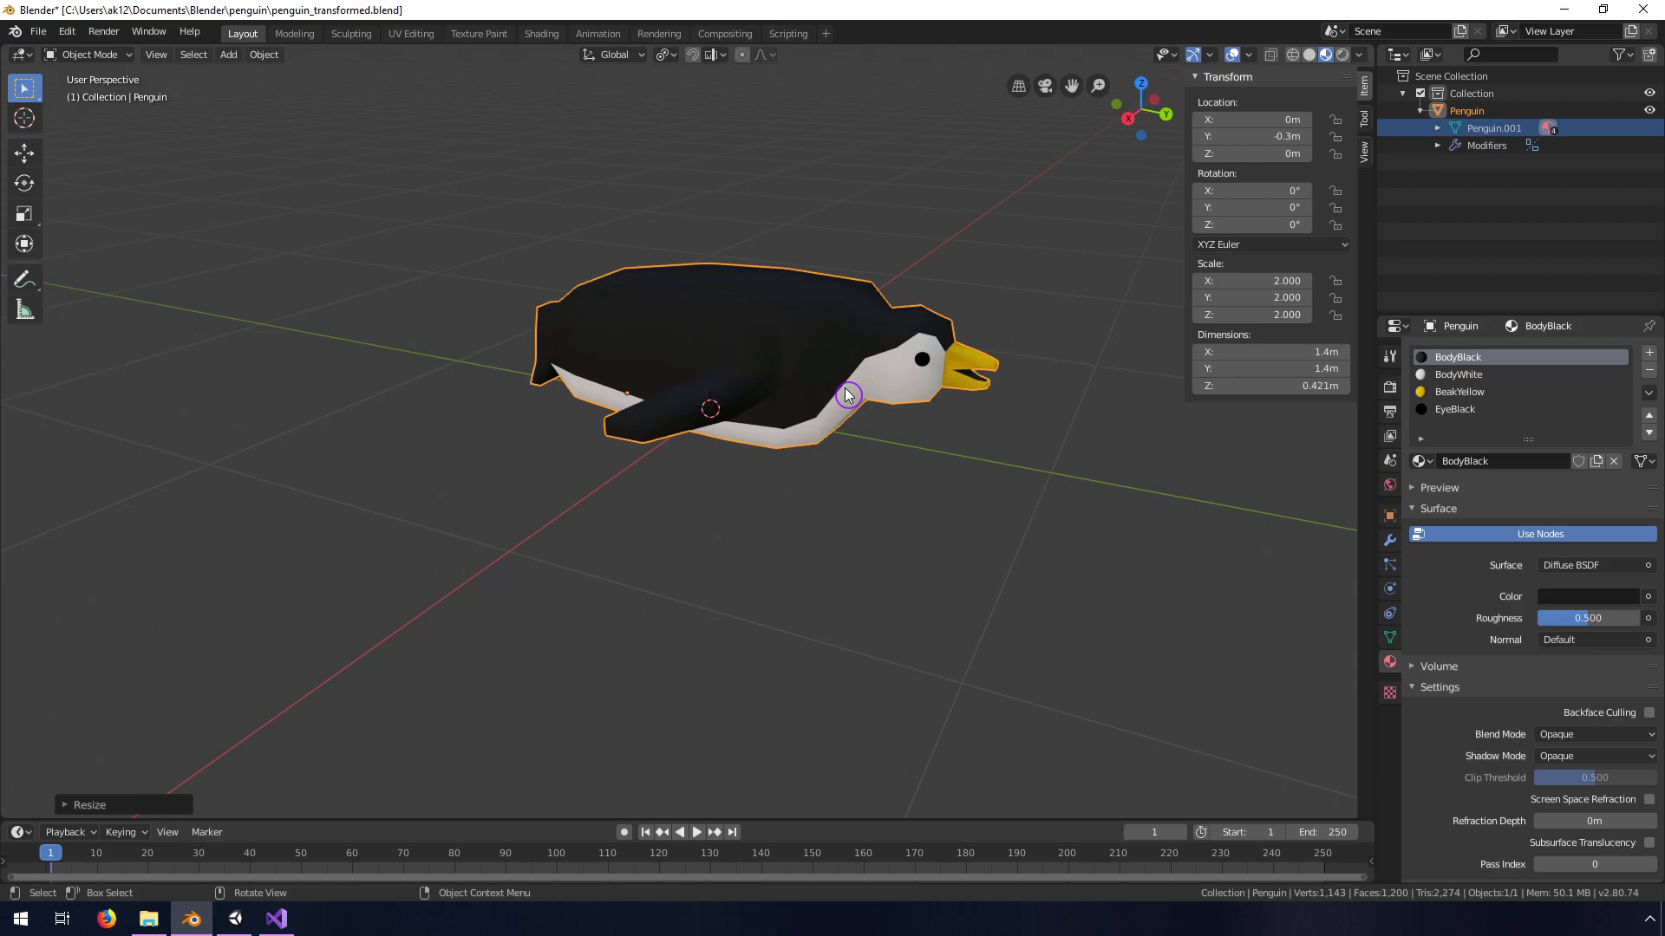
Apply Location then Scale, leaving location at 0 m and scale at 1.000
{"action": "key", "text": "ctrl+a"}
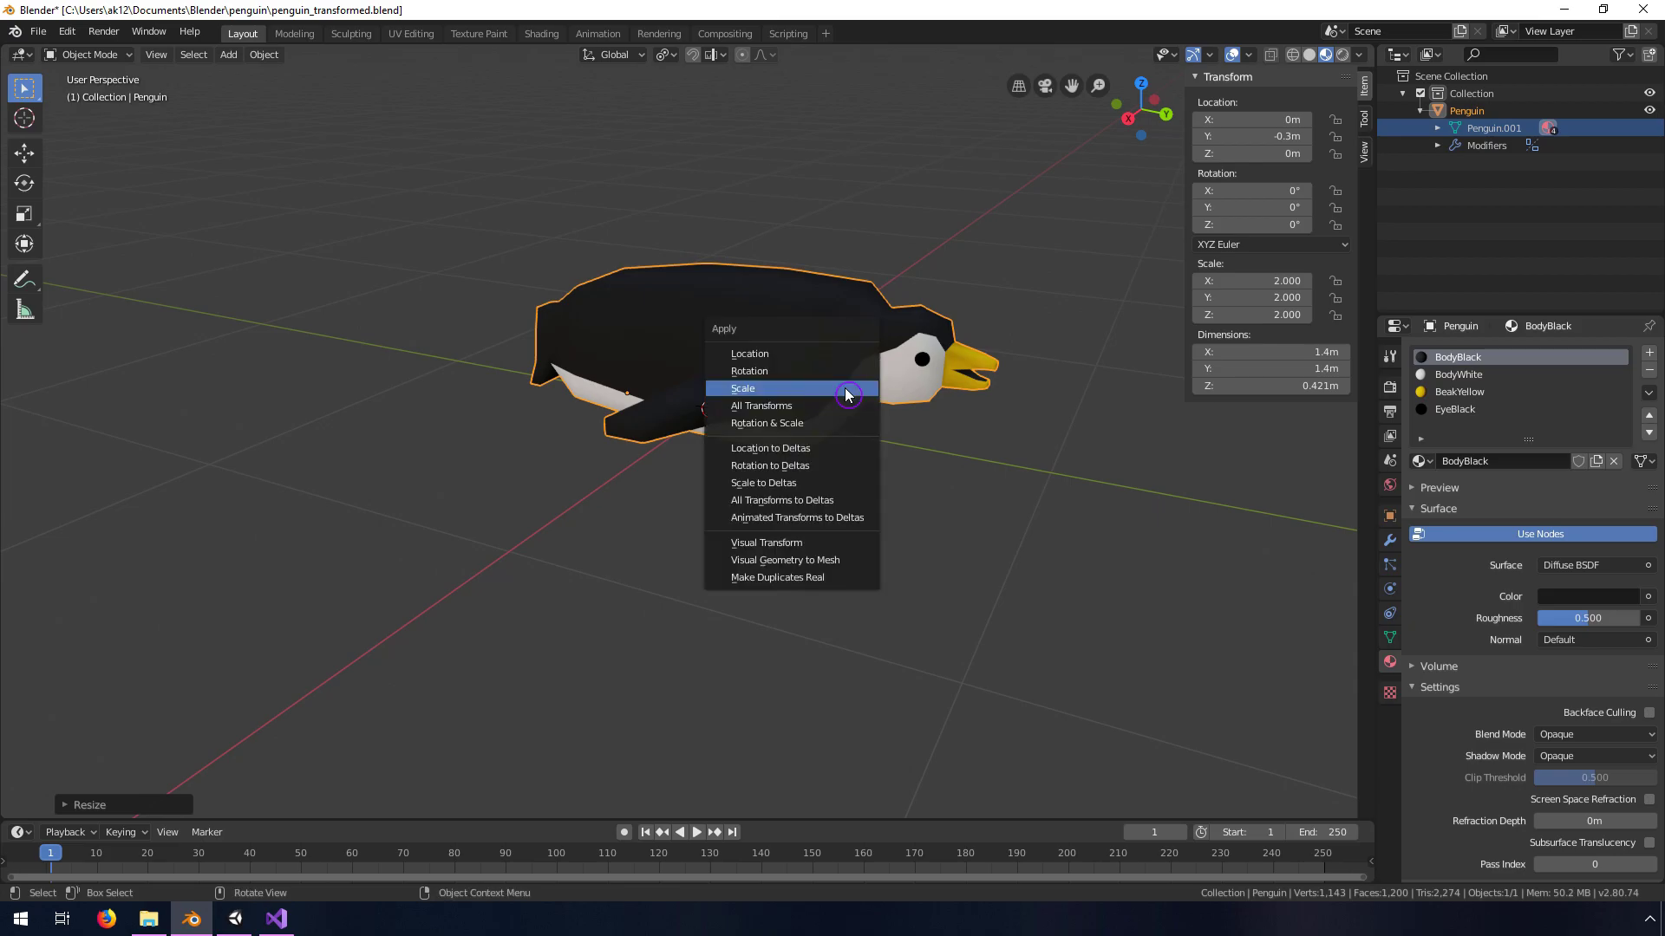
{"action": "left_click", "coordinate": [796, 355]}
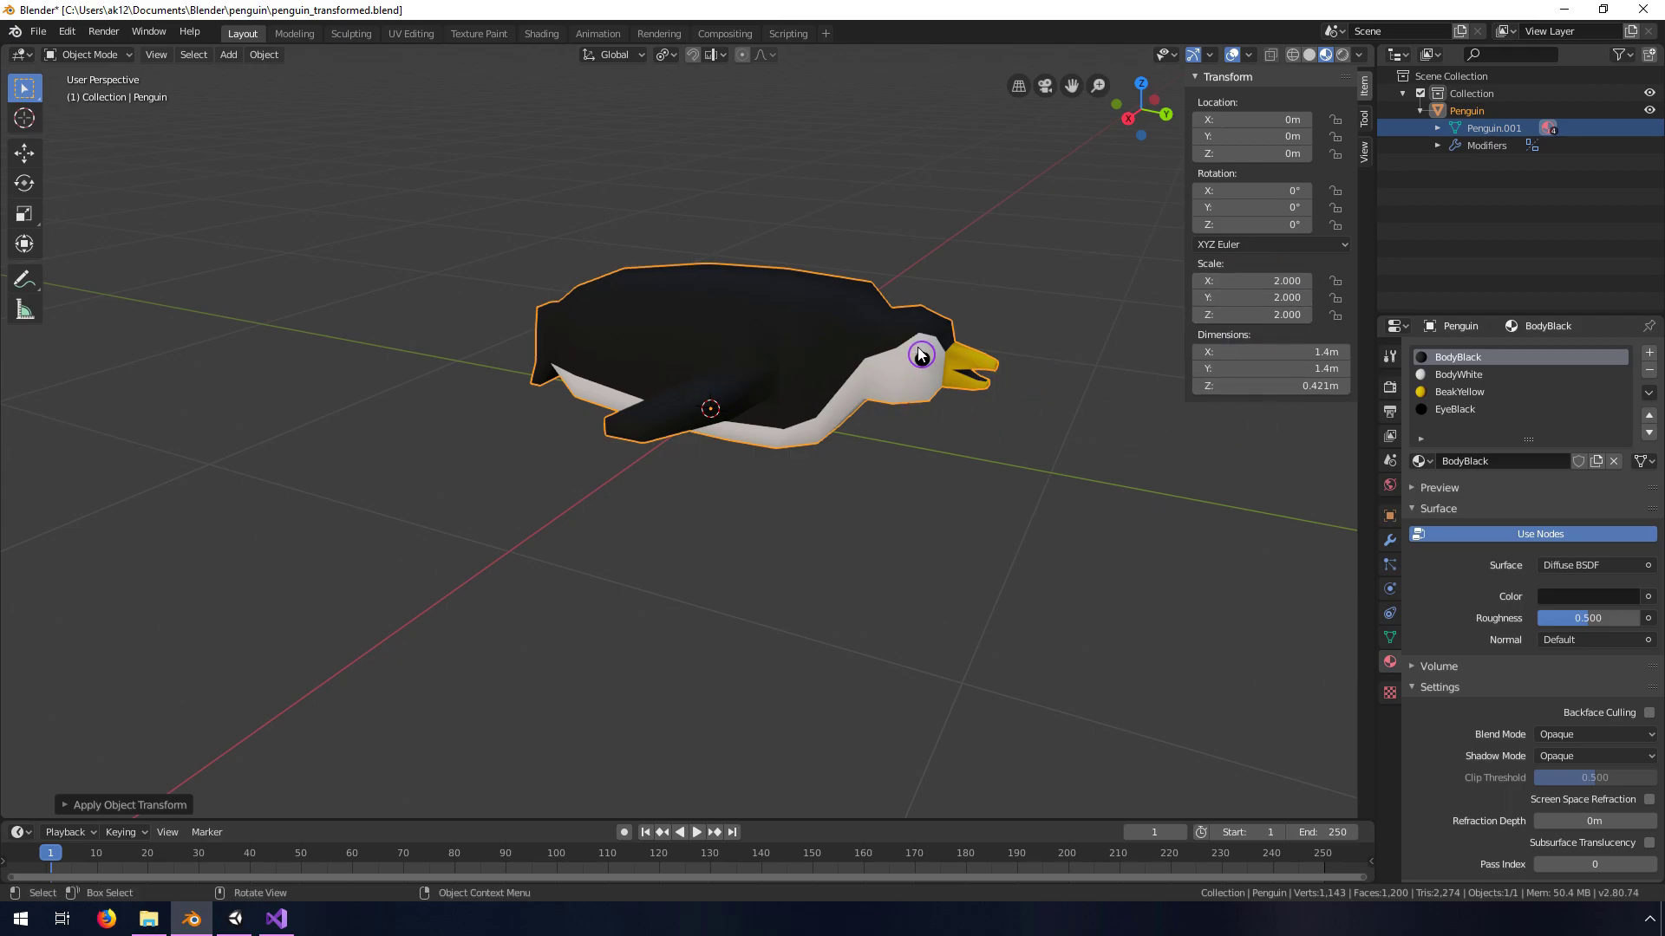
{"action": "key", "text": "ctrl+a"}
{"action": "left_click", "coordinate": [877, 381]}
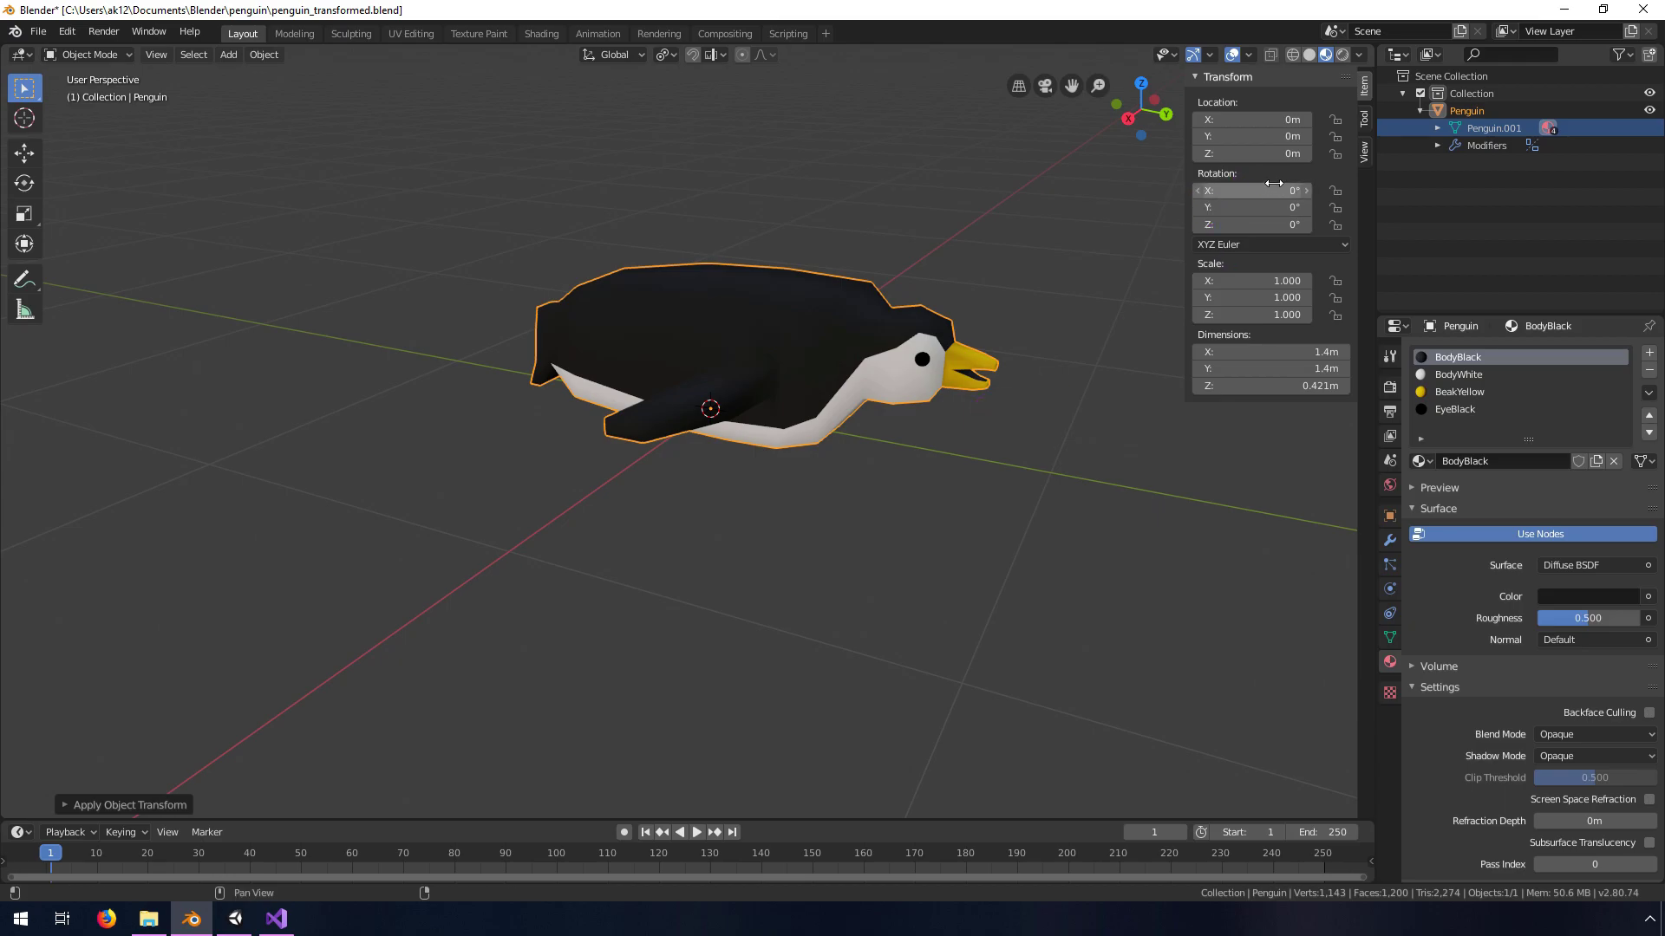
{"action": "middle_click_drag", "start_coordinate": [876, 356], "coordinate": [805, 371]}
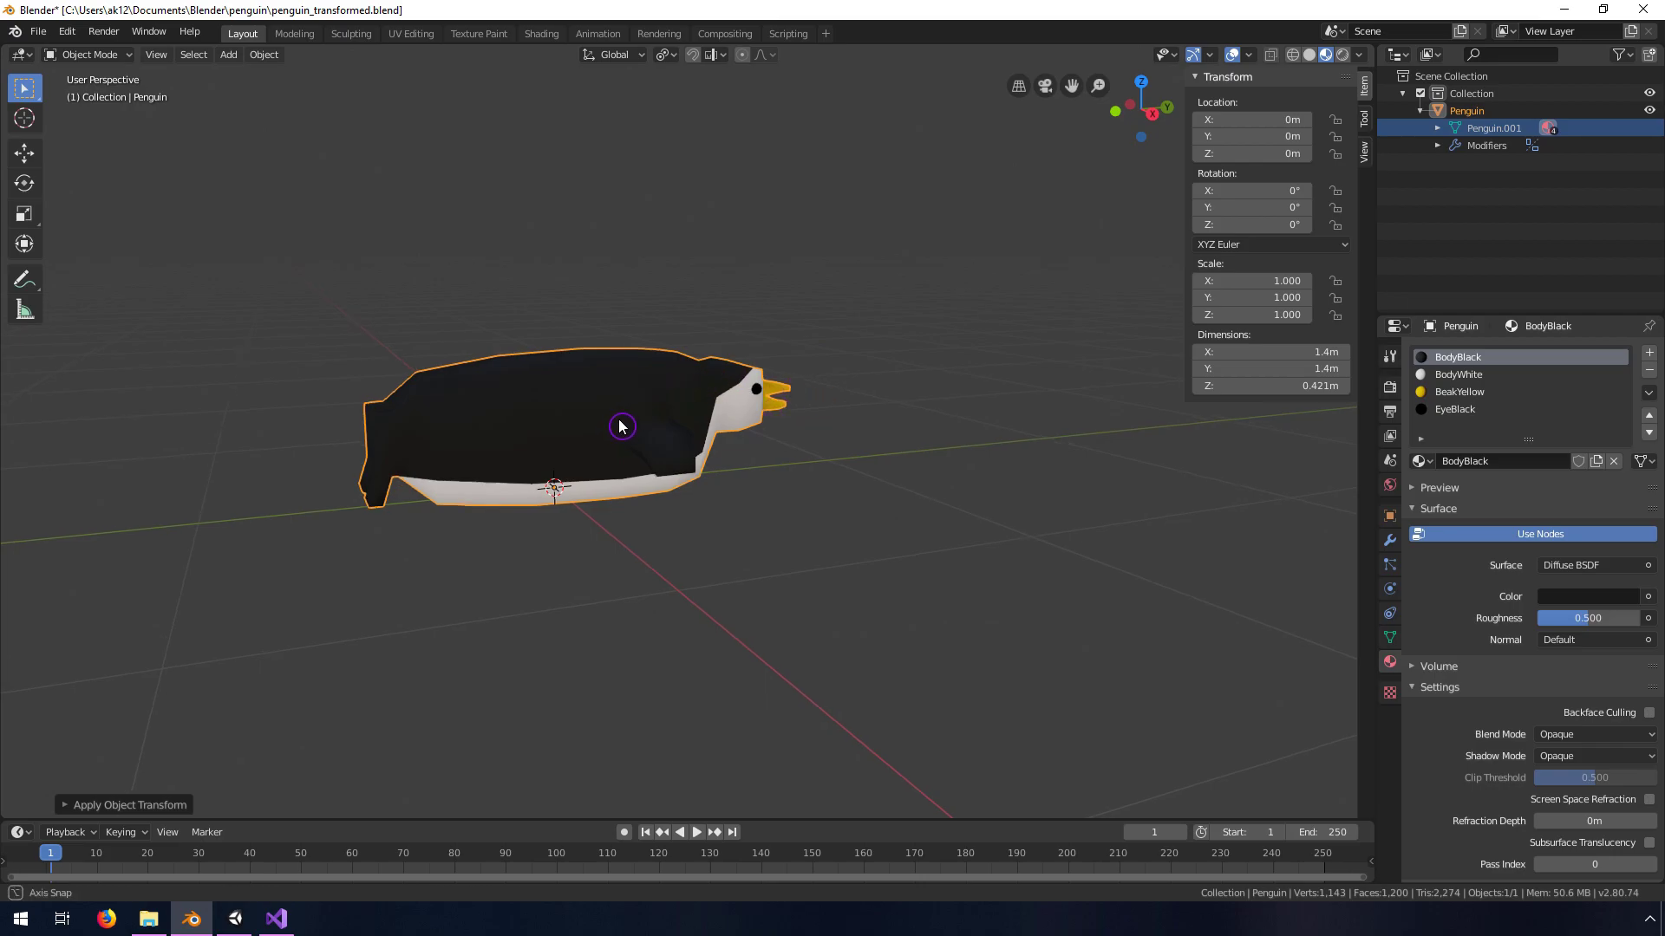
Turn the penguin 180° on Z and bake that rotation into the mesh
{"action": "middle_click_drag", "start_coordinate": [625, 428], "coordinate": [594, 462]}
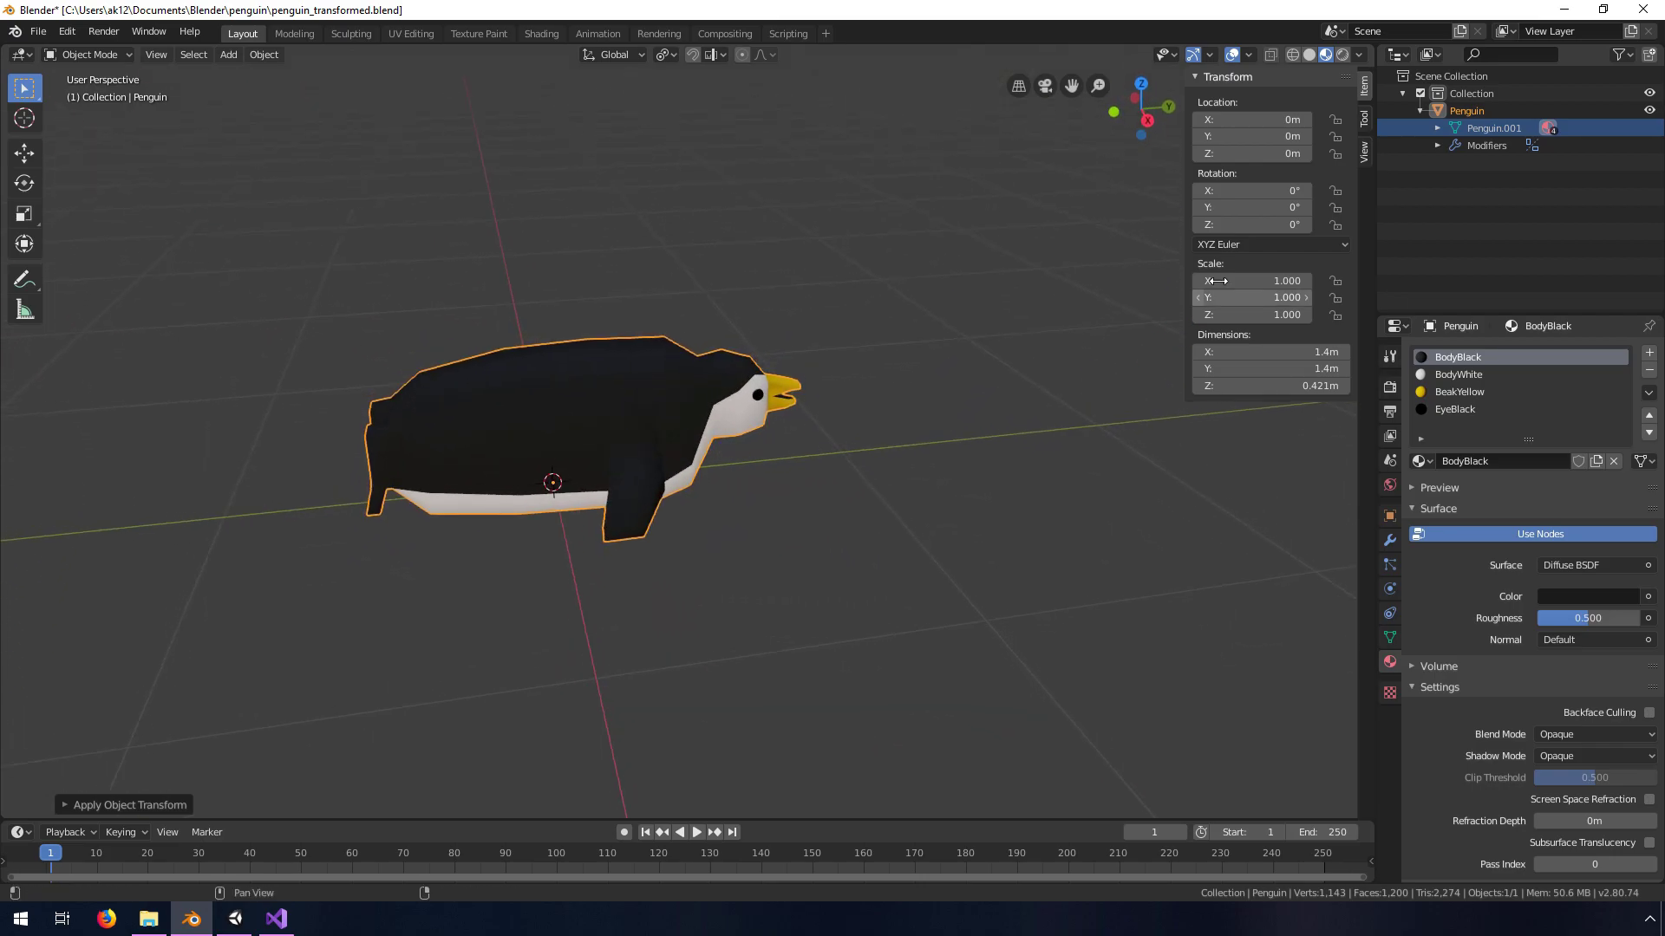
{"action": "left_click", "coordinate": [1308, 226]}
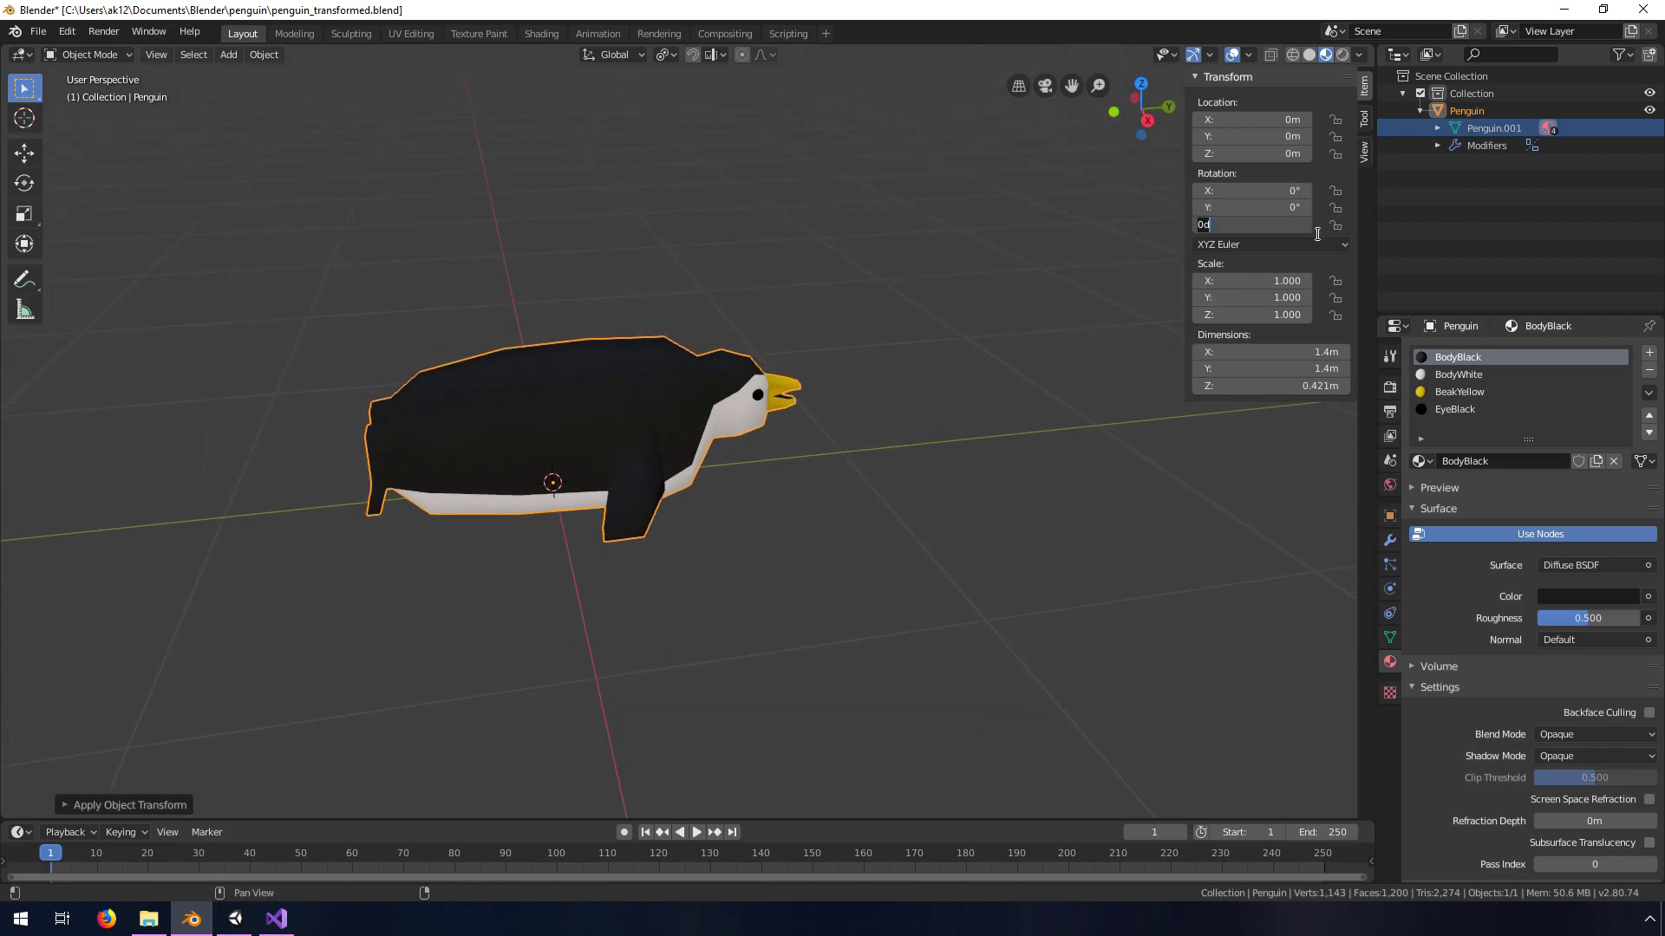
{"action": "key", "text": "Return"}
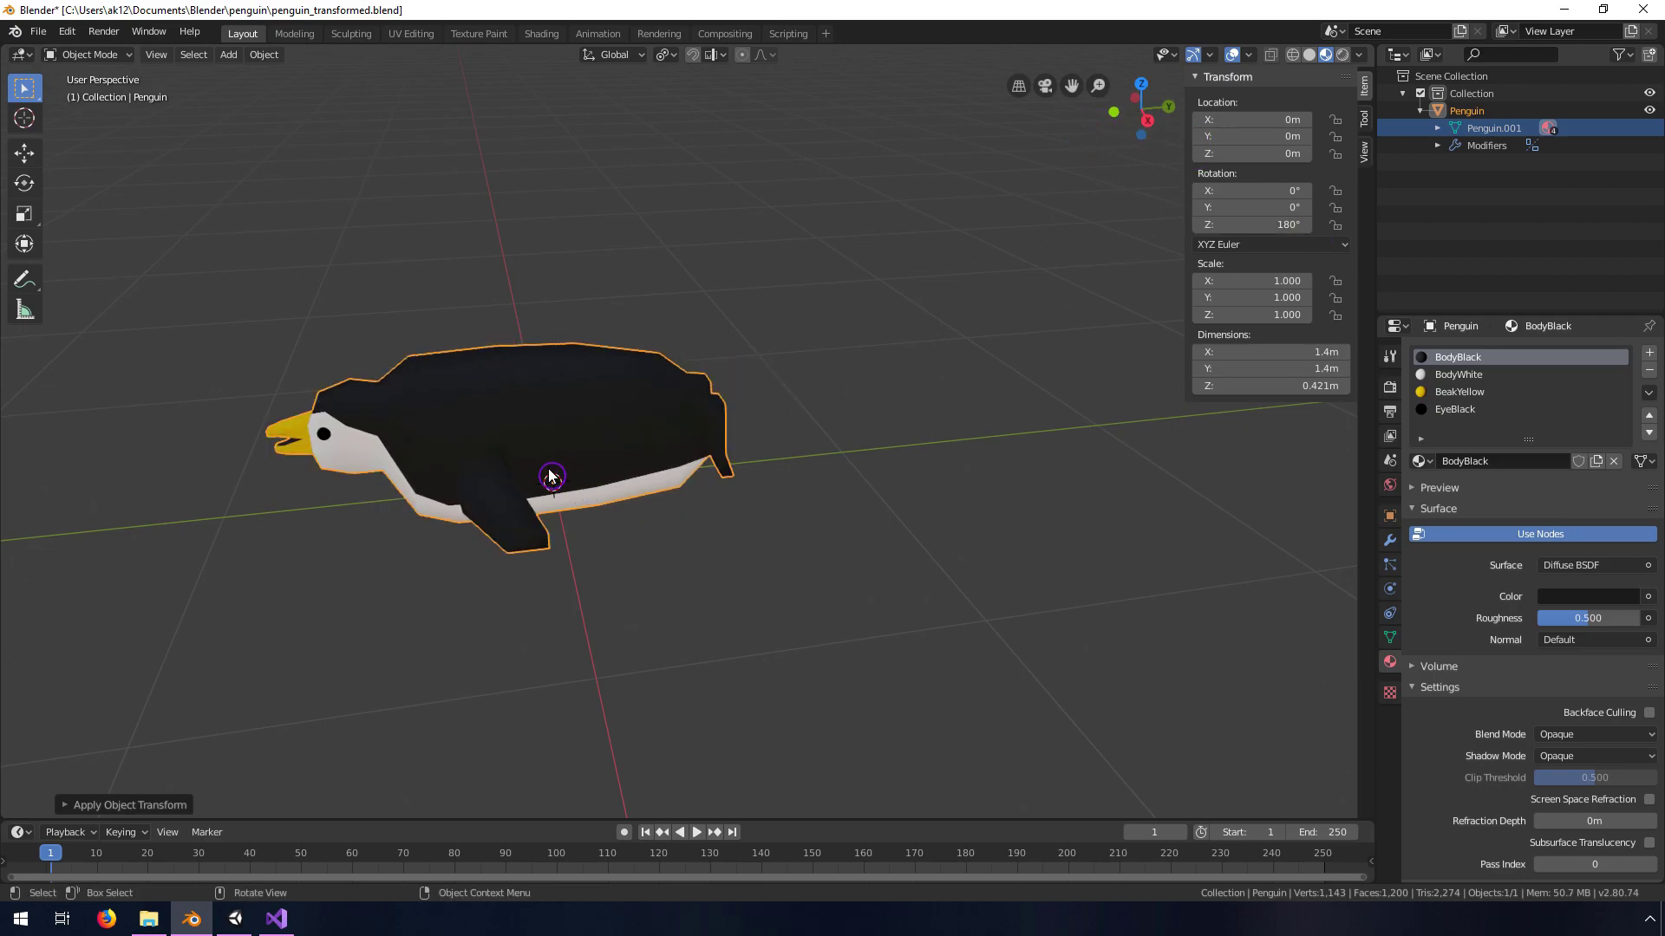
{"action": "middle_click_drag", "start_coordinate": [550, 472], "coordinate": [750, 479], "text": "shift"}
{"action": "middle_click_drag", "start_coordinate": [676, 413], "coordinate": [700, 425]}
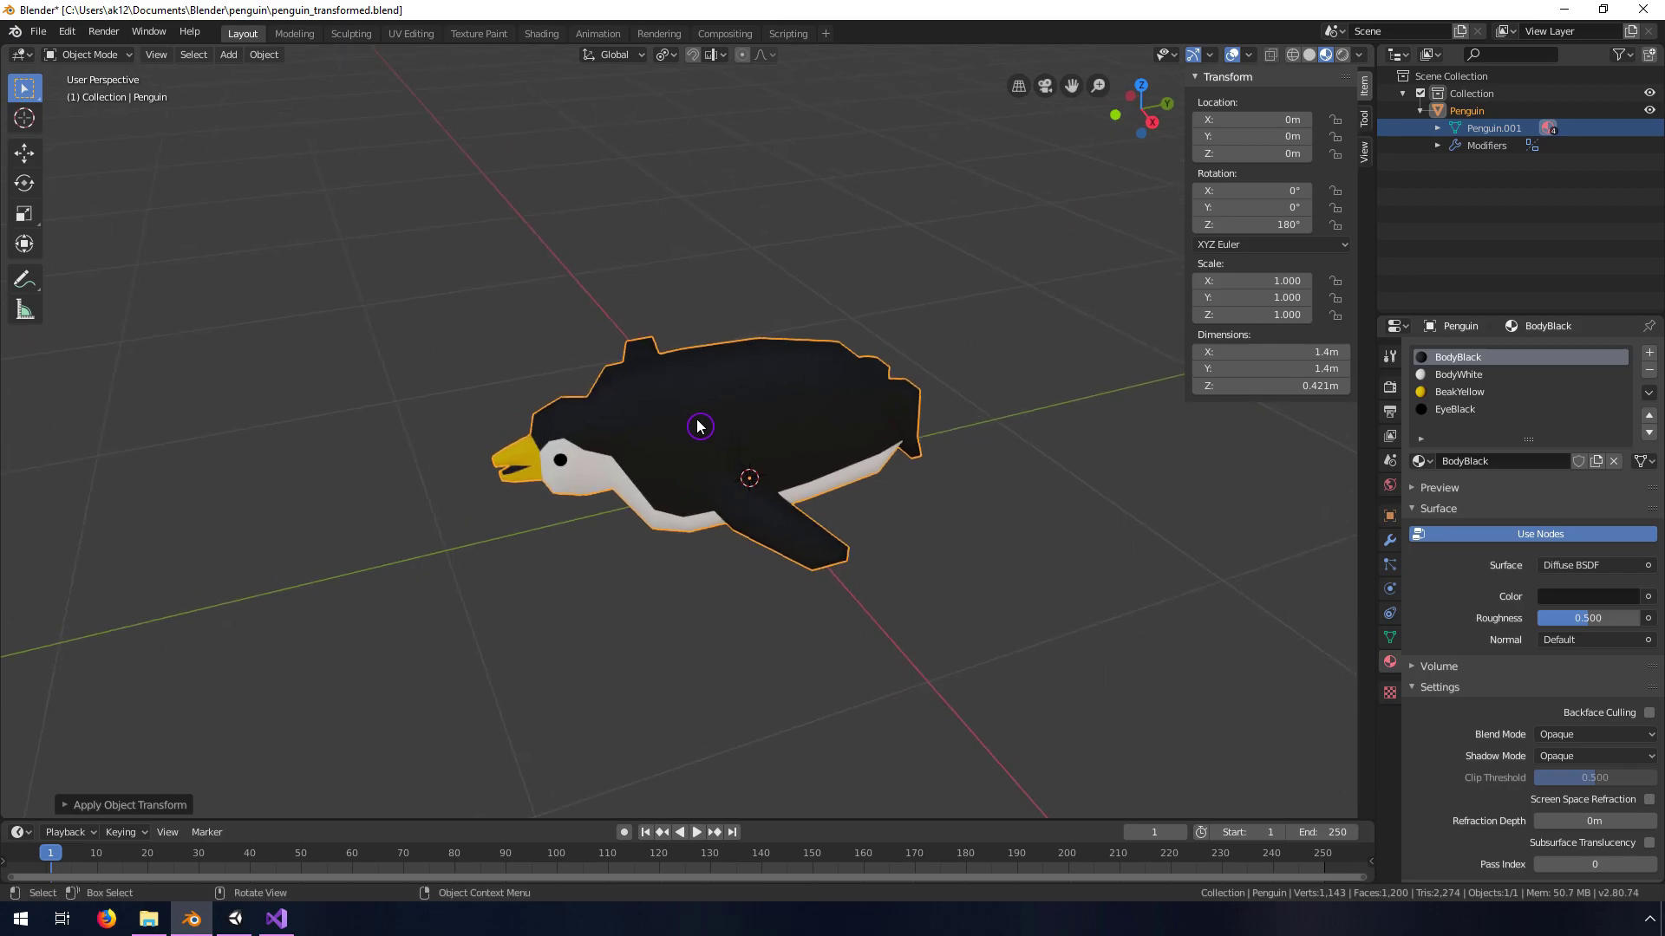
{"action": "key", "text": "ctrl+a"}
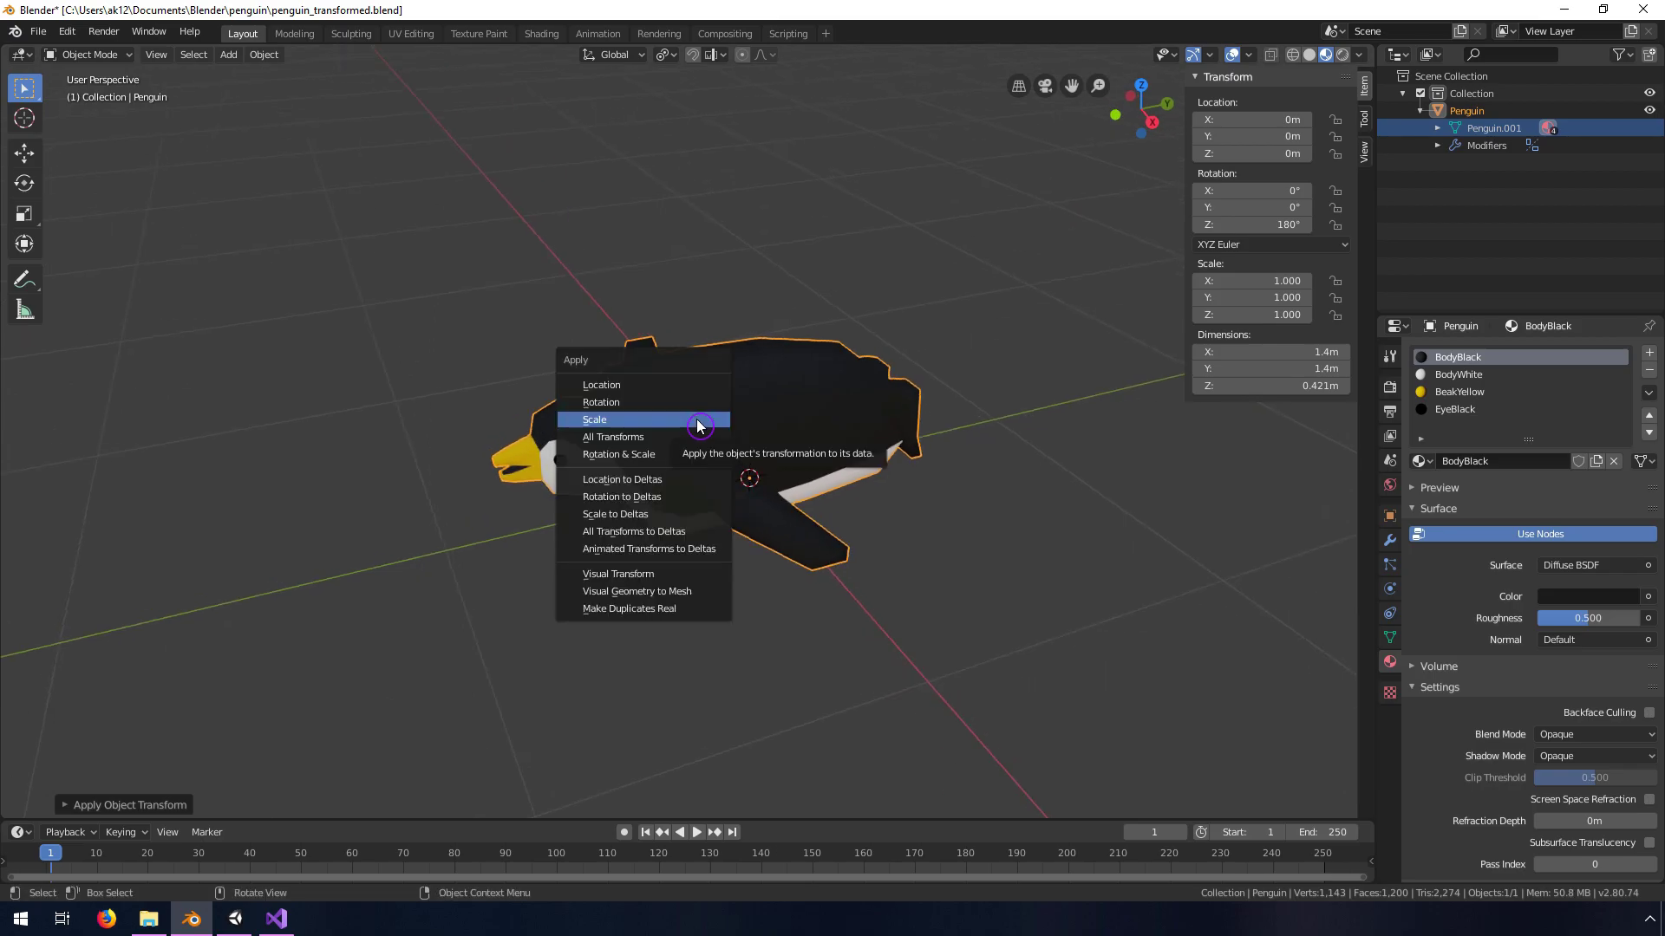
{"action": "left_click", "coordinate": [610, 403]}
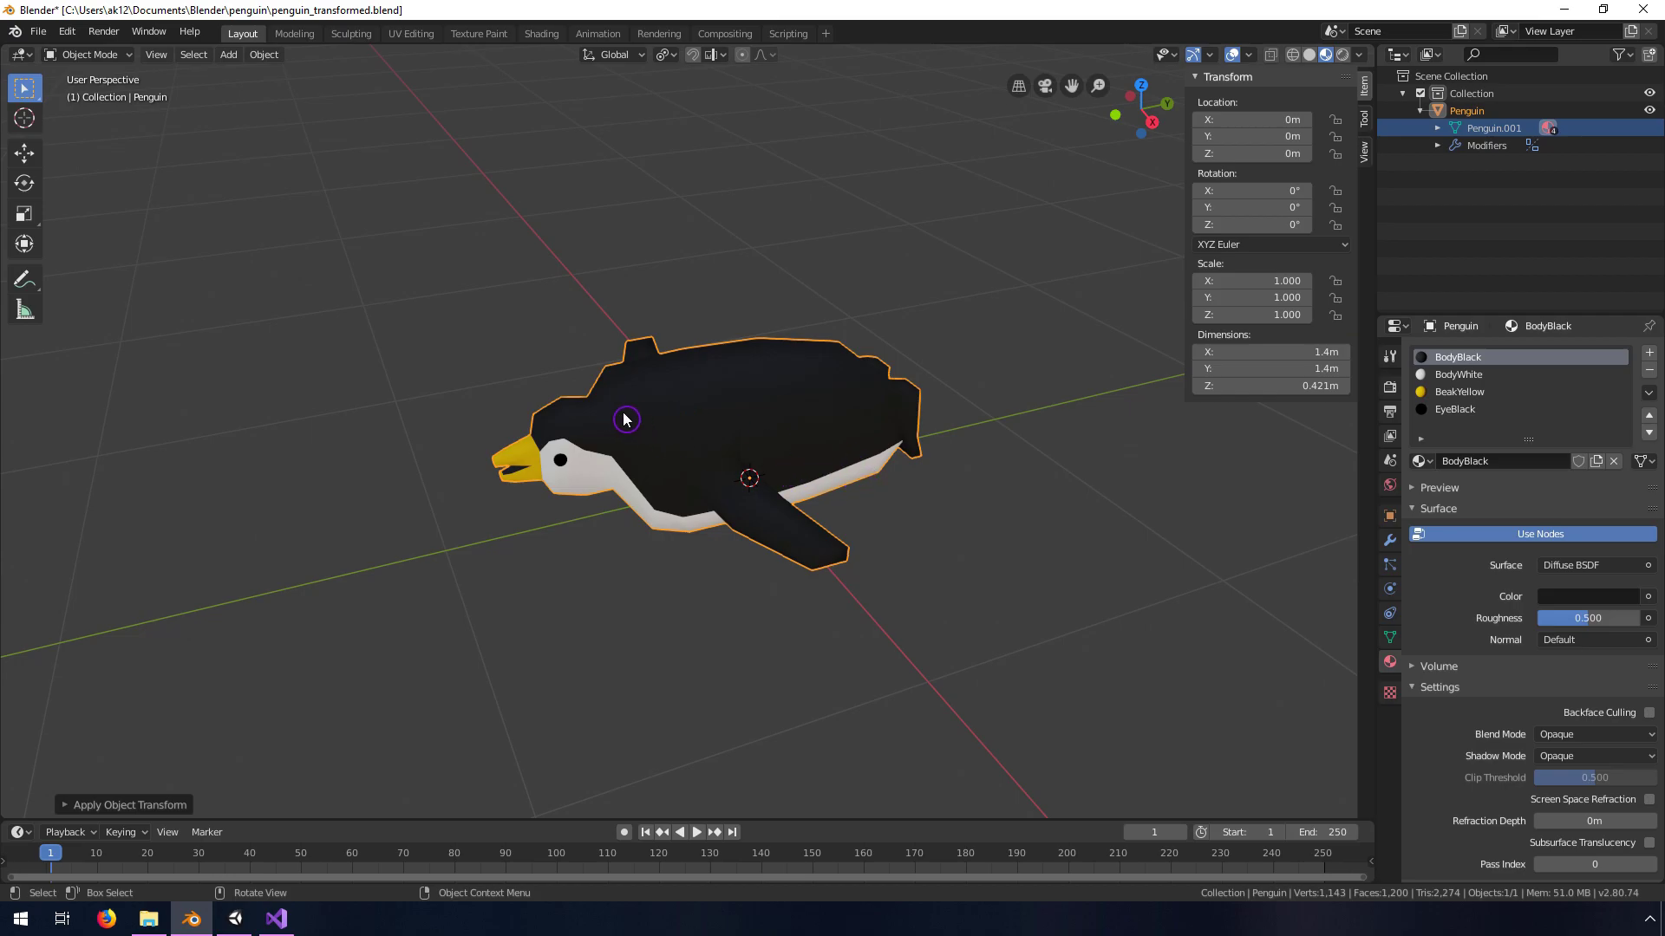
Set X rotation to -90°, apply it, then set X rotation to 90°
{"action": "middle_click_drag", "start_coordinate": [626, 421], "coordinate": [677, 435]}
{"action": "middle_click_drag", "start_coordinate": [670, 432], "coordinate": [669, 432]}
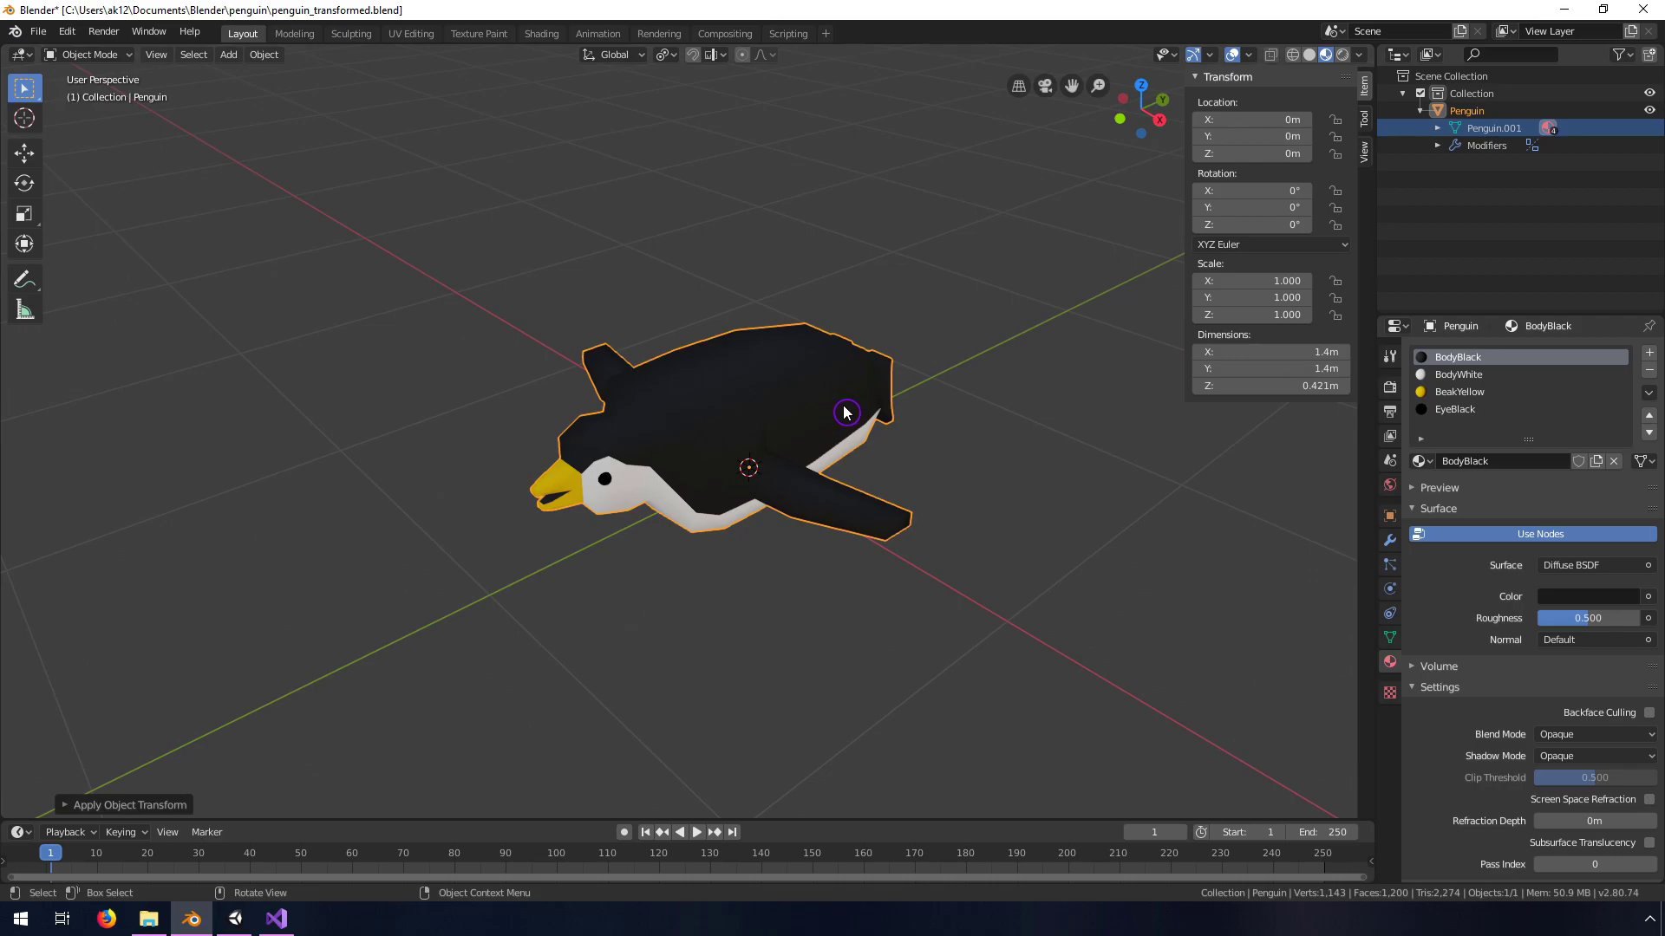
{"action": "left_click", "coordinate": [1265, 189]}
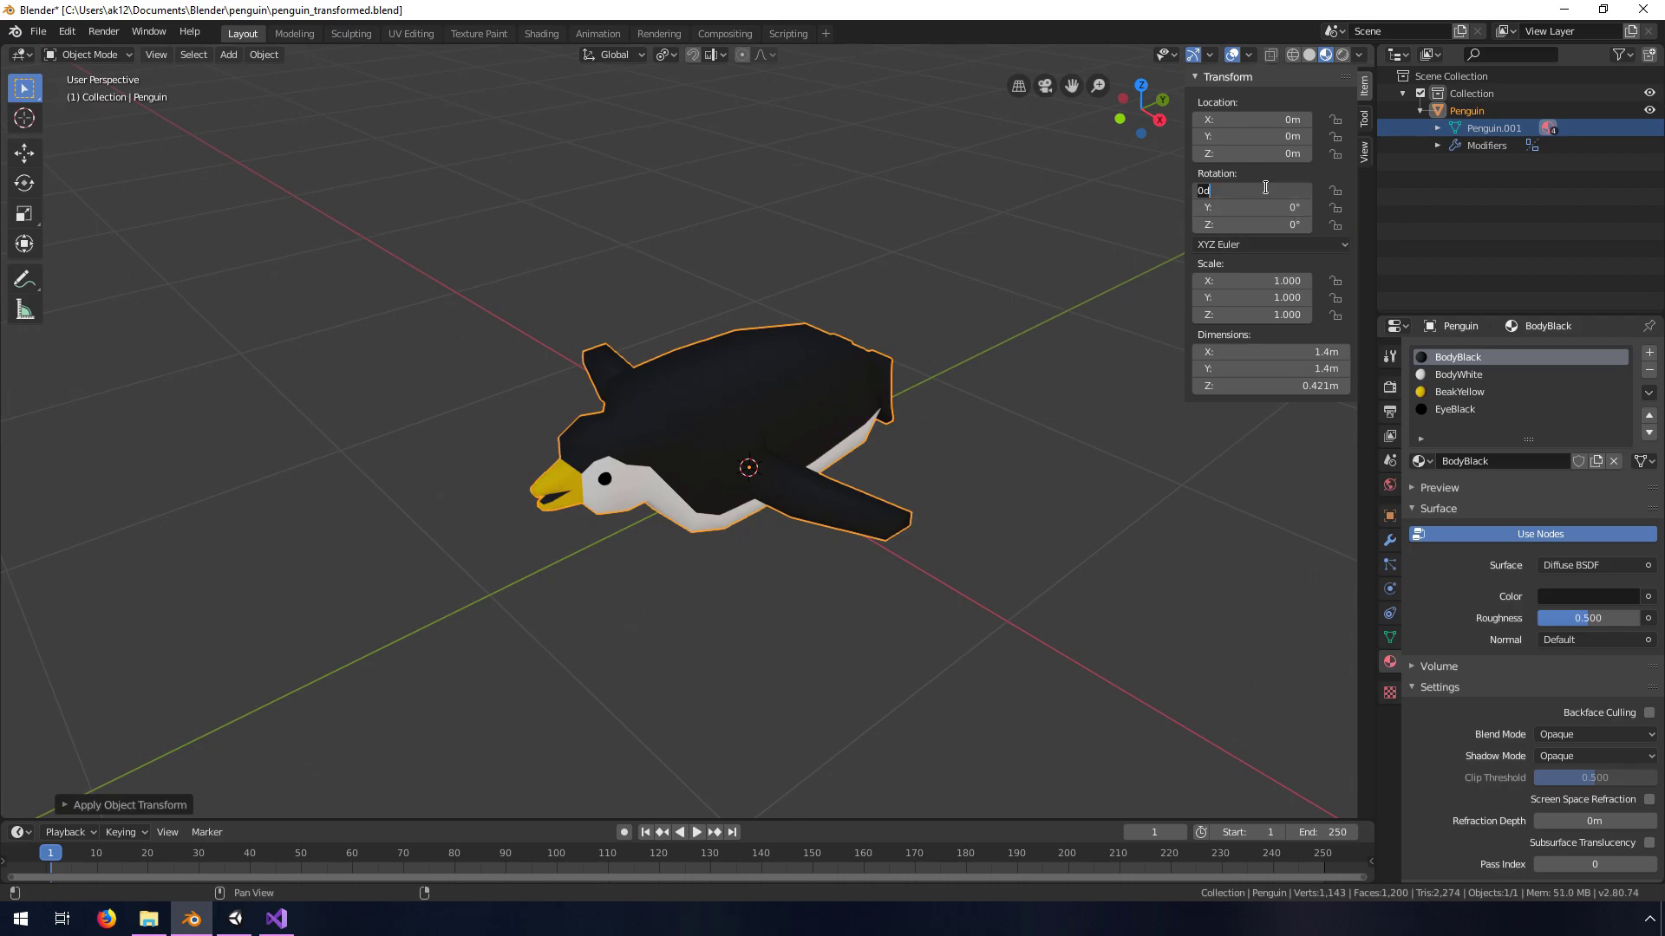
{"action": "type", "text": "-90"}
{"action": "key", "text": "Return"}
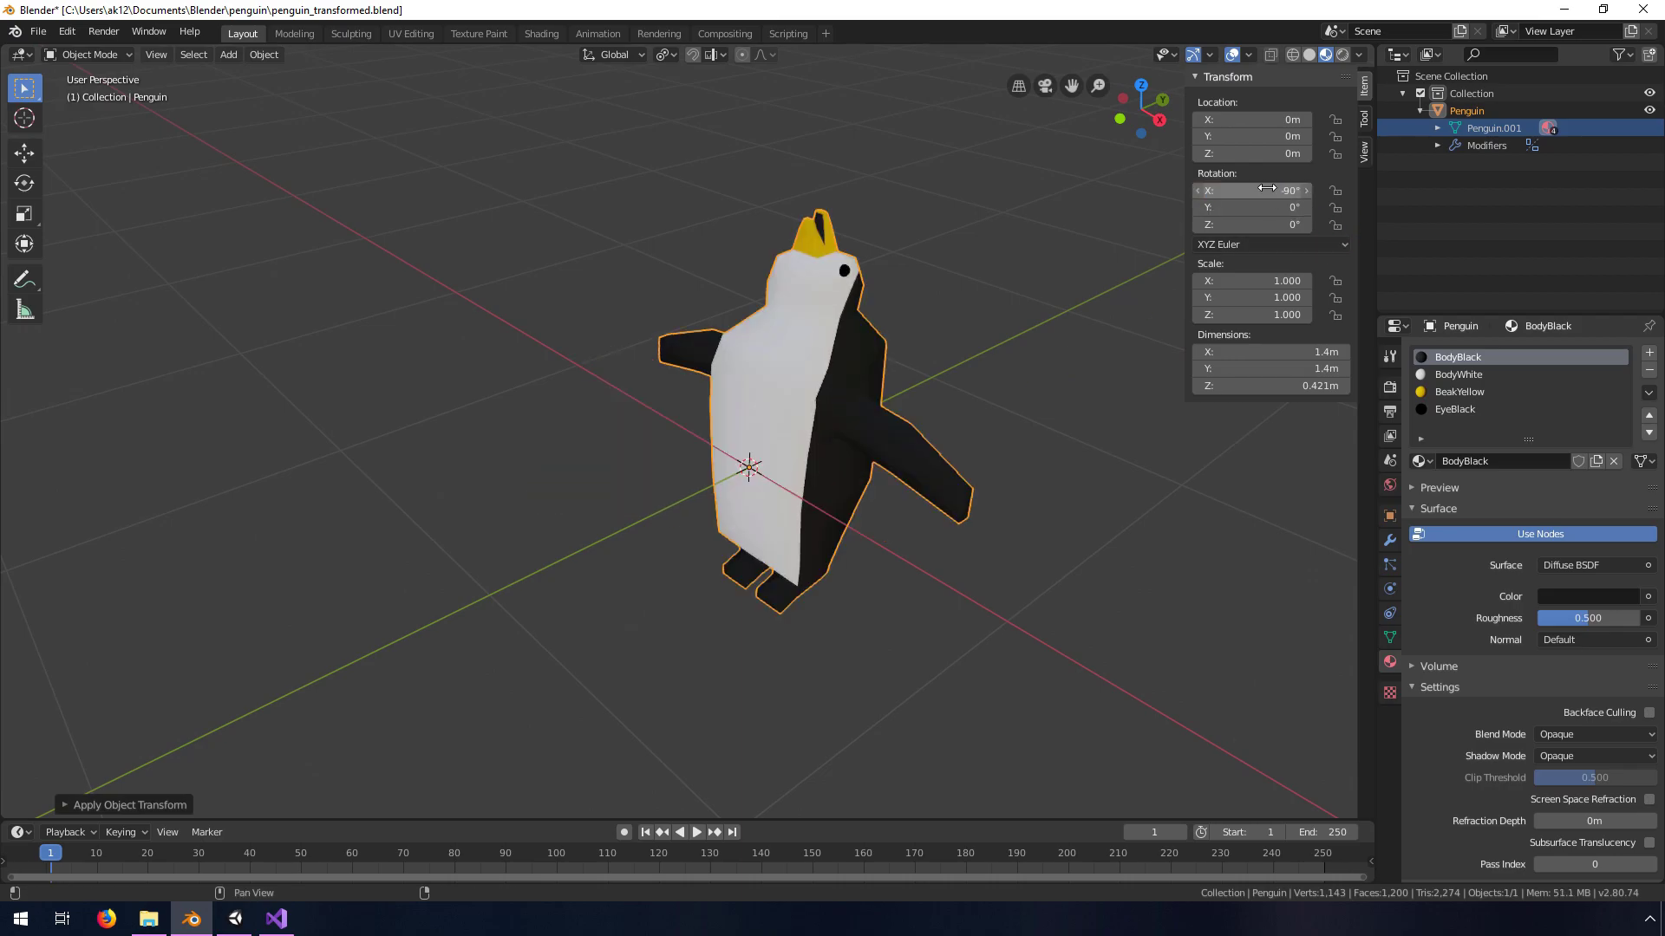
{"action": "key", "text": "ctrl+a"}
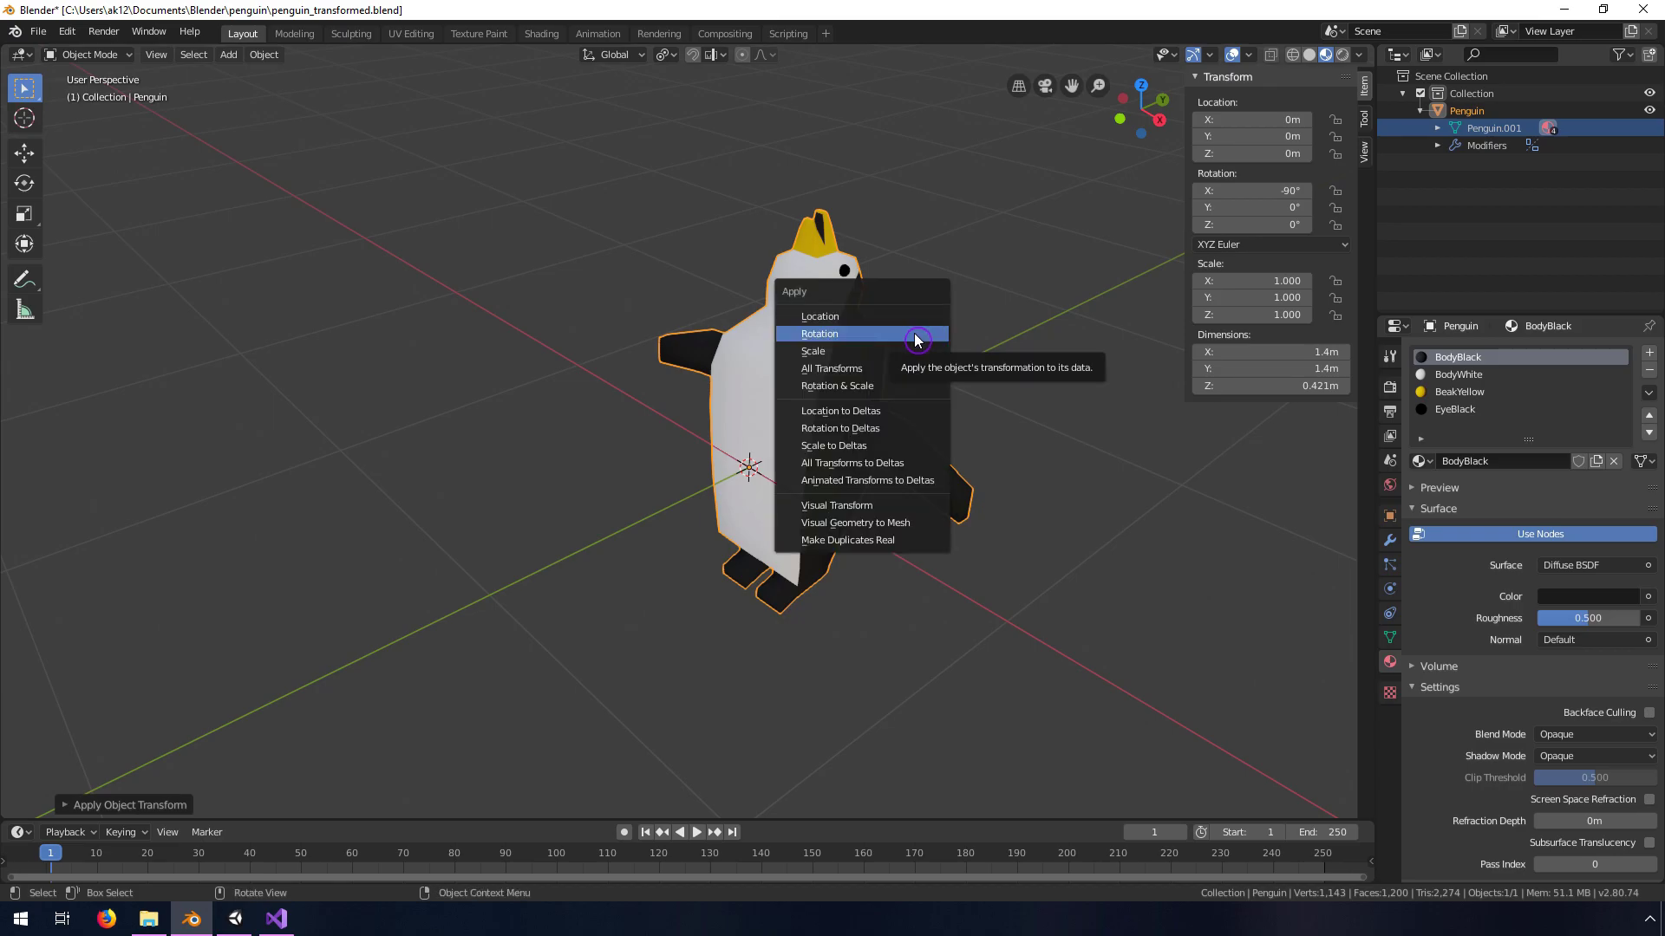
{"action": "left_click", "coordinate": [917, 335]}
{"action": "left_click", "coordinate": [1256, 189]}
{"action": "type", "text": "90"}
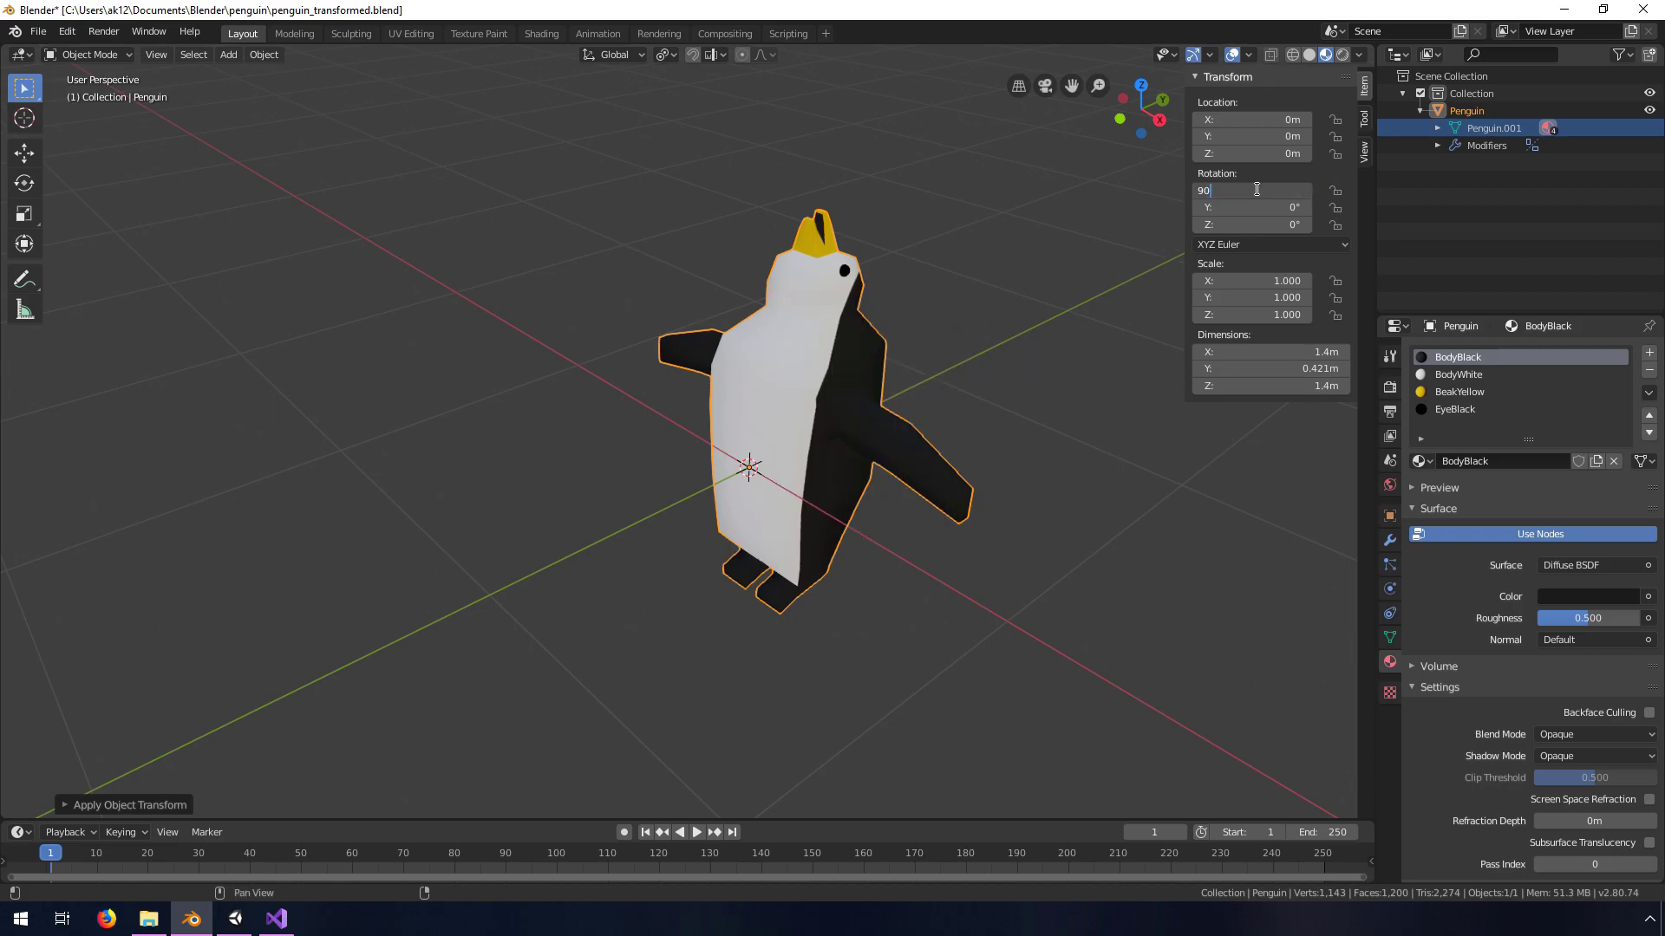
{"action": "key", "text": "Return"}
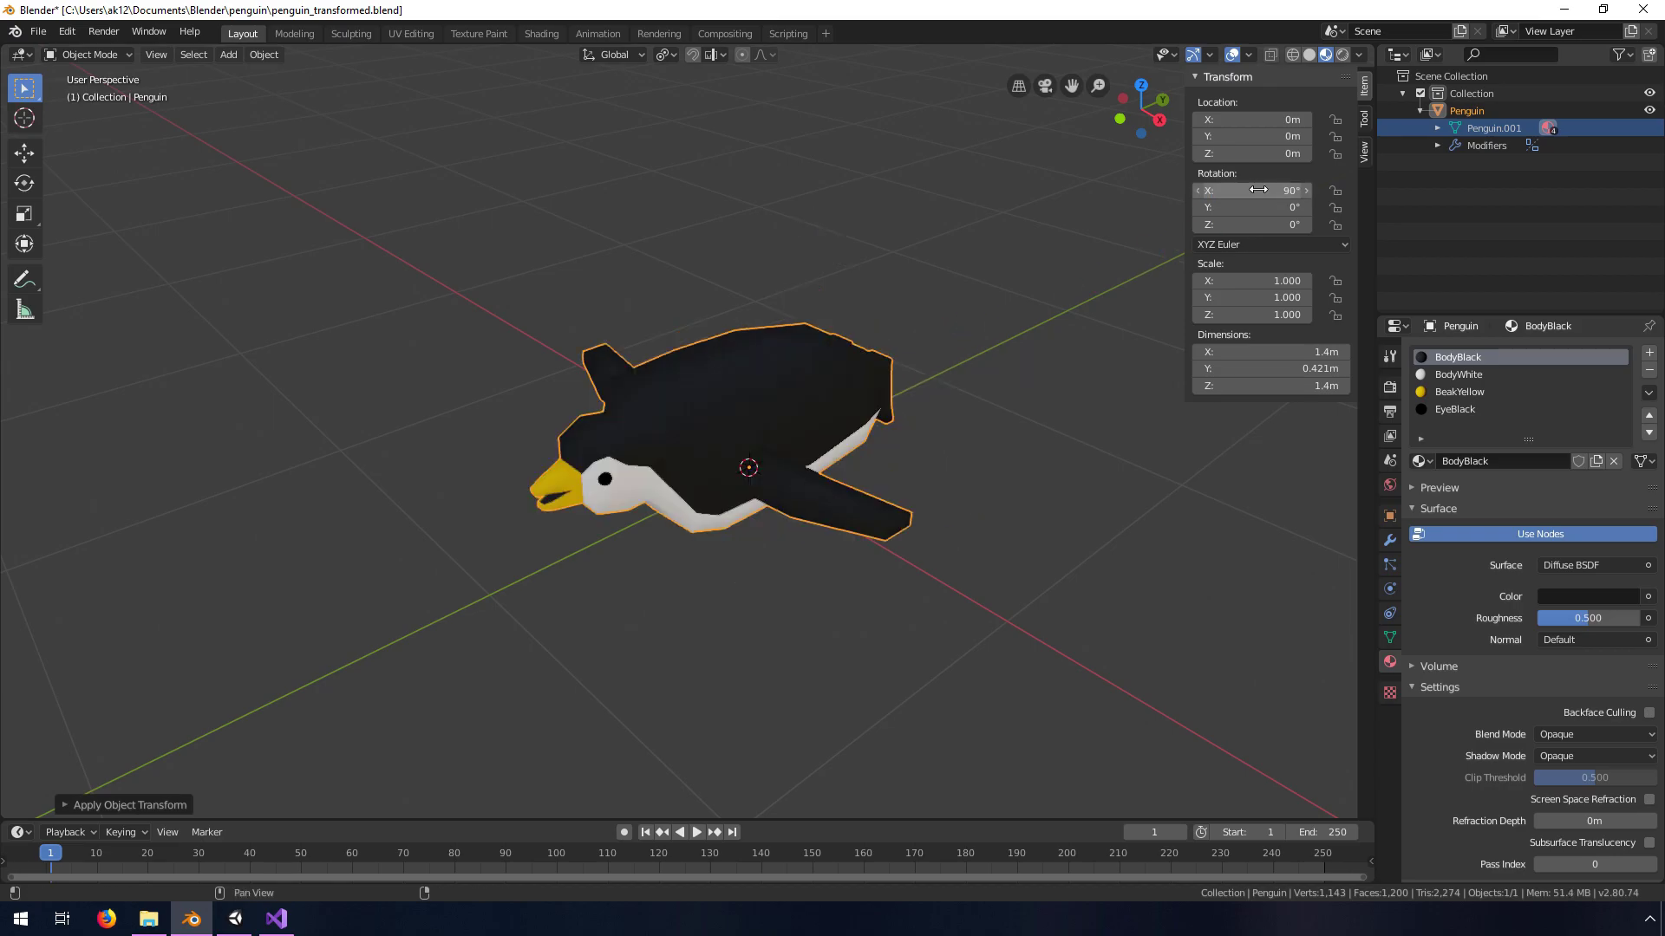
Export an FBX named penguin_something.fbx, replacing 'rotated' in the file name
{"action": "left_click", "coordinate": [39, 33]}
{"action": "mouse_move", "coordinate": [86, 283]}
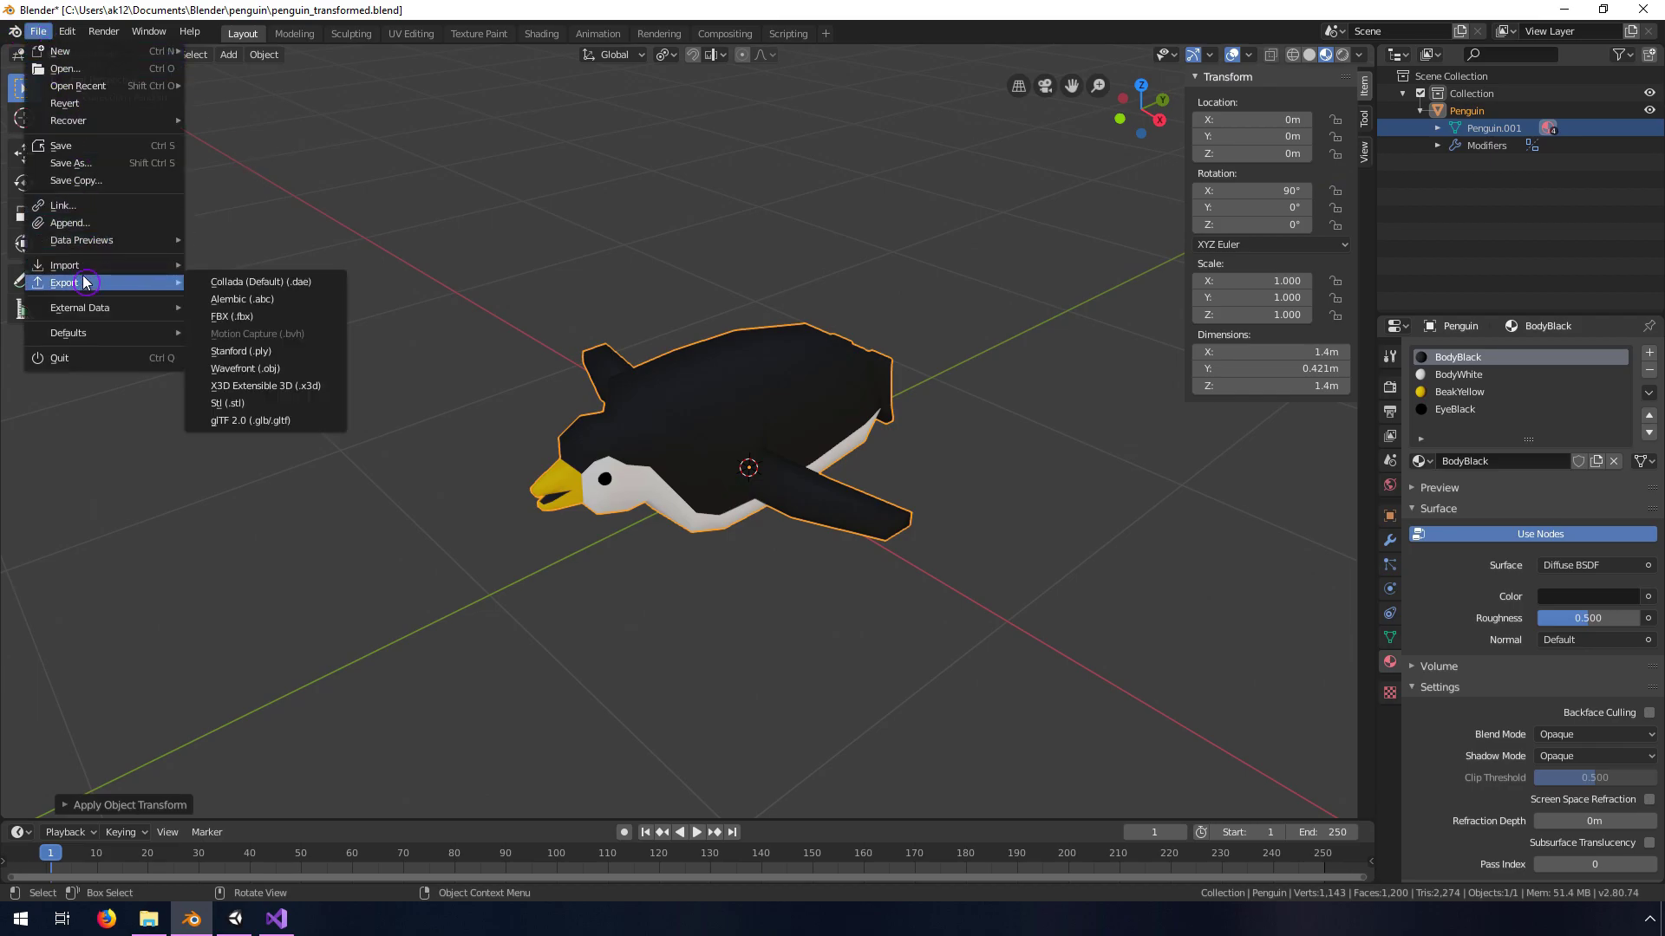
{"action": "left_click", "coordinate": [257, 317]}
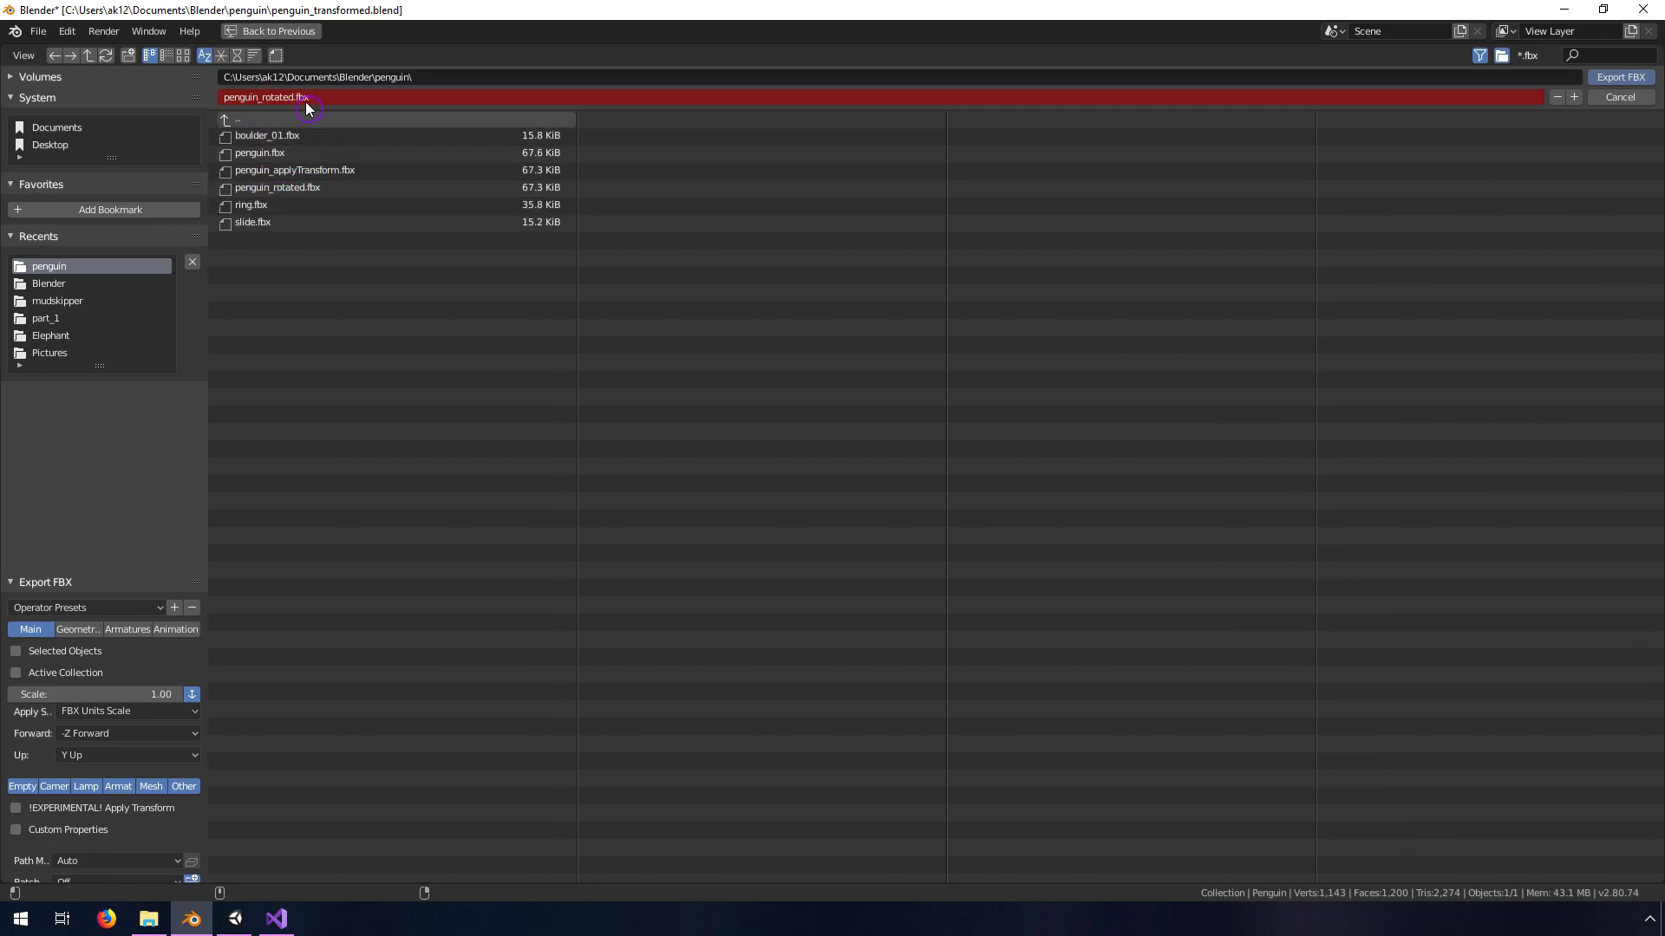
{"action": "left_click", "coordinate": [268, 97]}
{"action": "left_click_drag", "start_coordinate": [263, 98], "coordinate": [301, 98]}
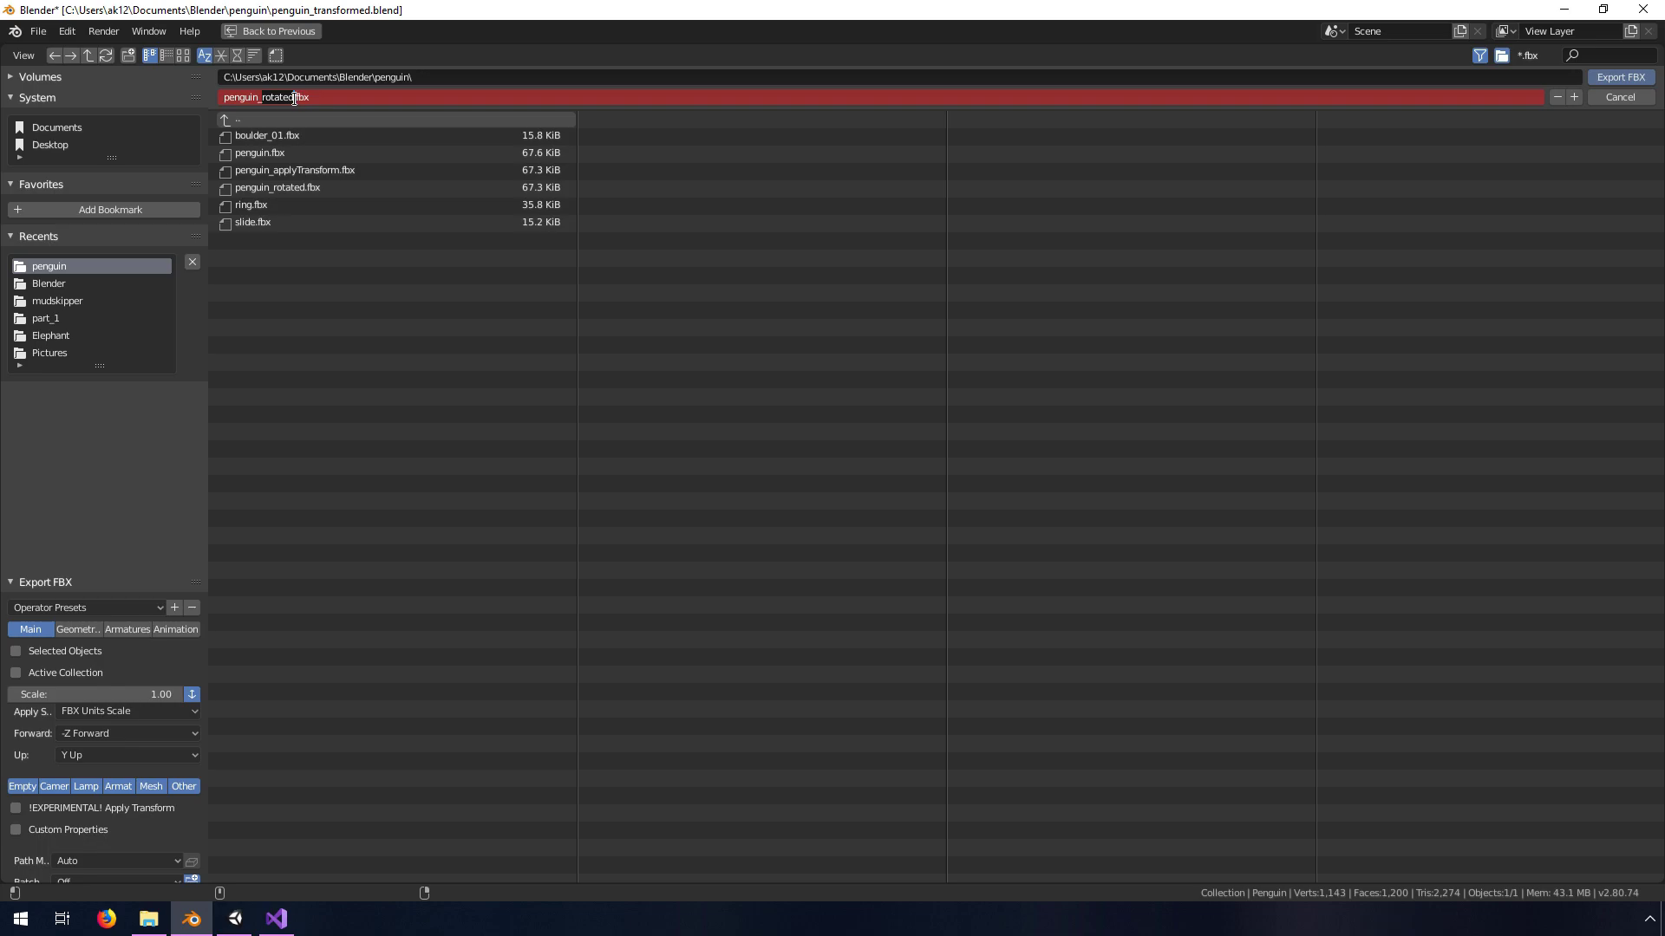
{"action": "type", "text": "something"}
{"action": "left_click", "coordinate": [1620, 77]}
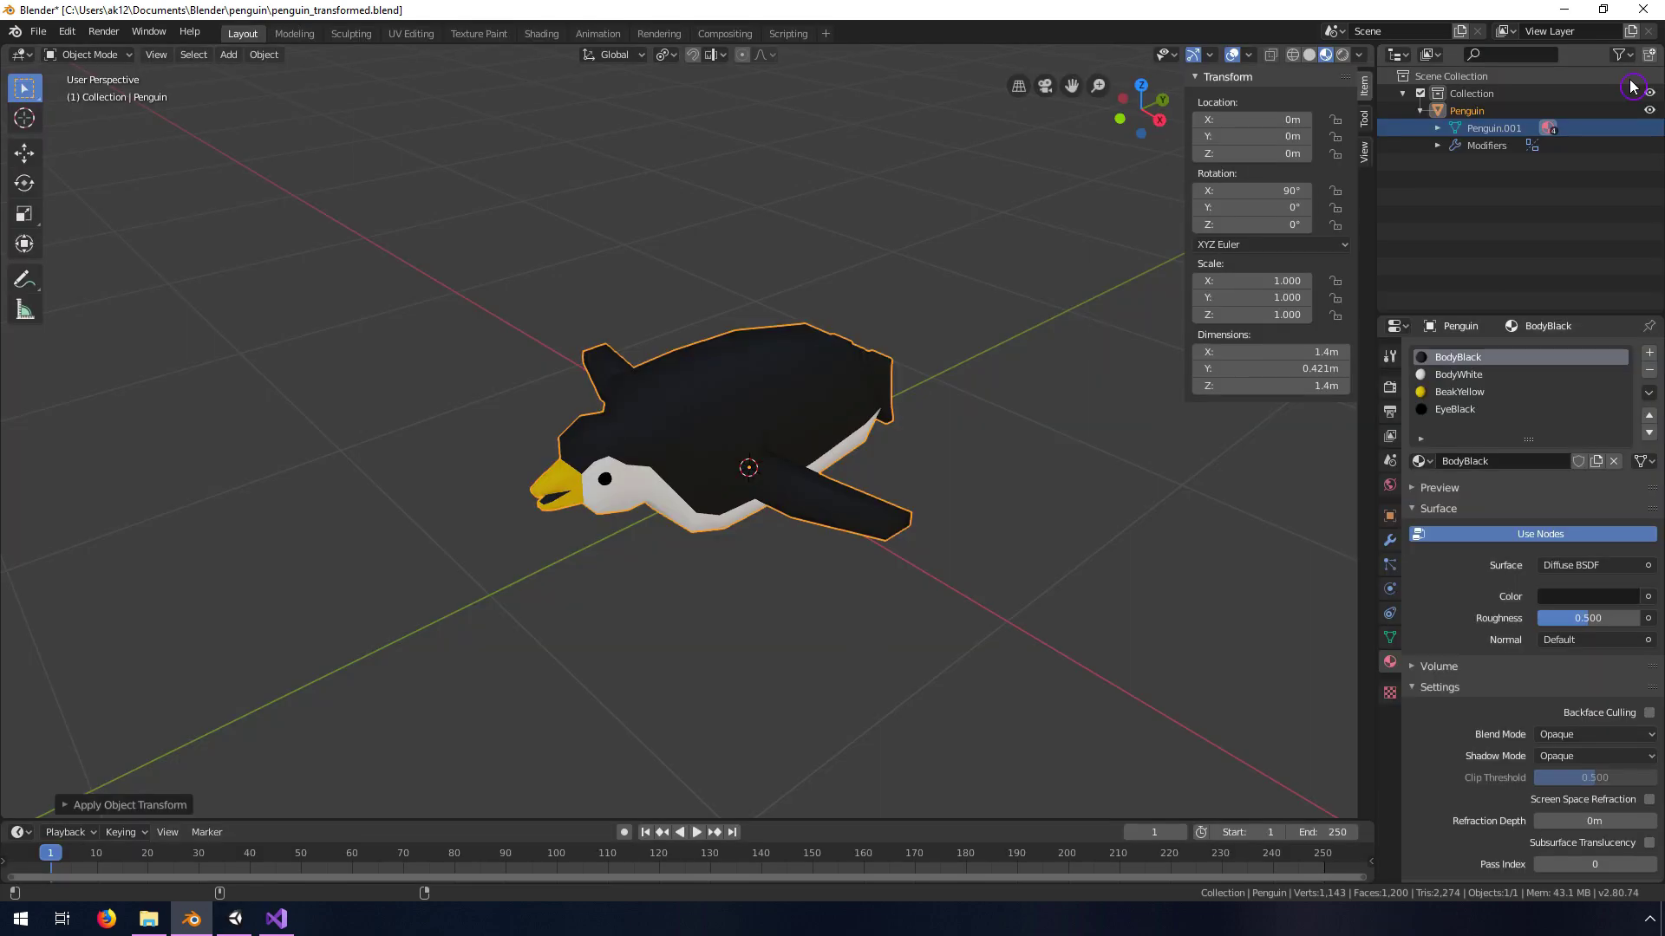
In Unity, import penguin_something.fbx into the Meshes folder via Import New Asset
{"action": "left_click", "coordinate": [236, 921]}
{"action": "left_click", "coordinate": [372, 721]}
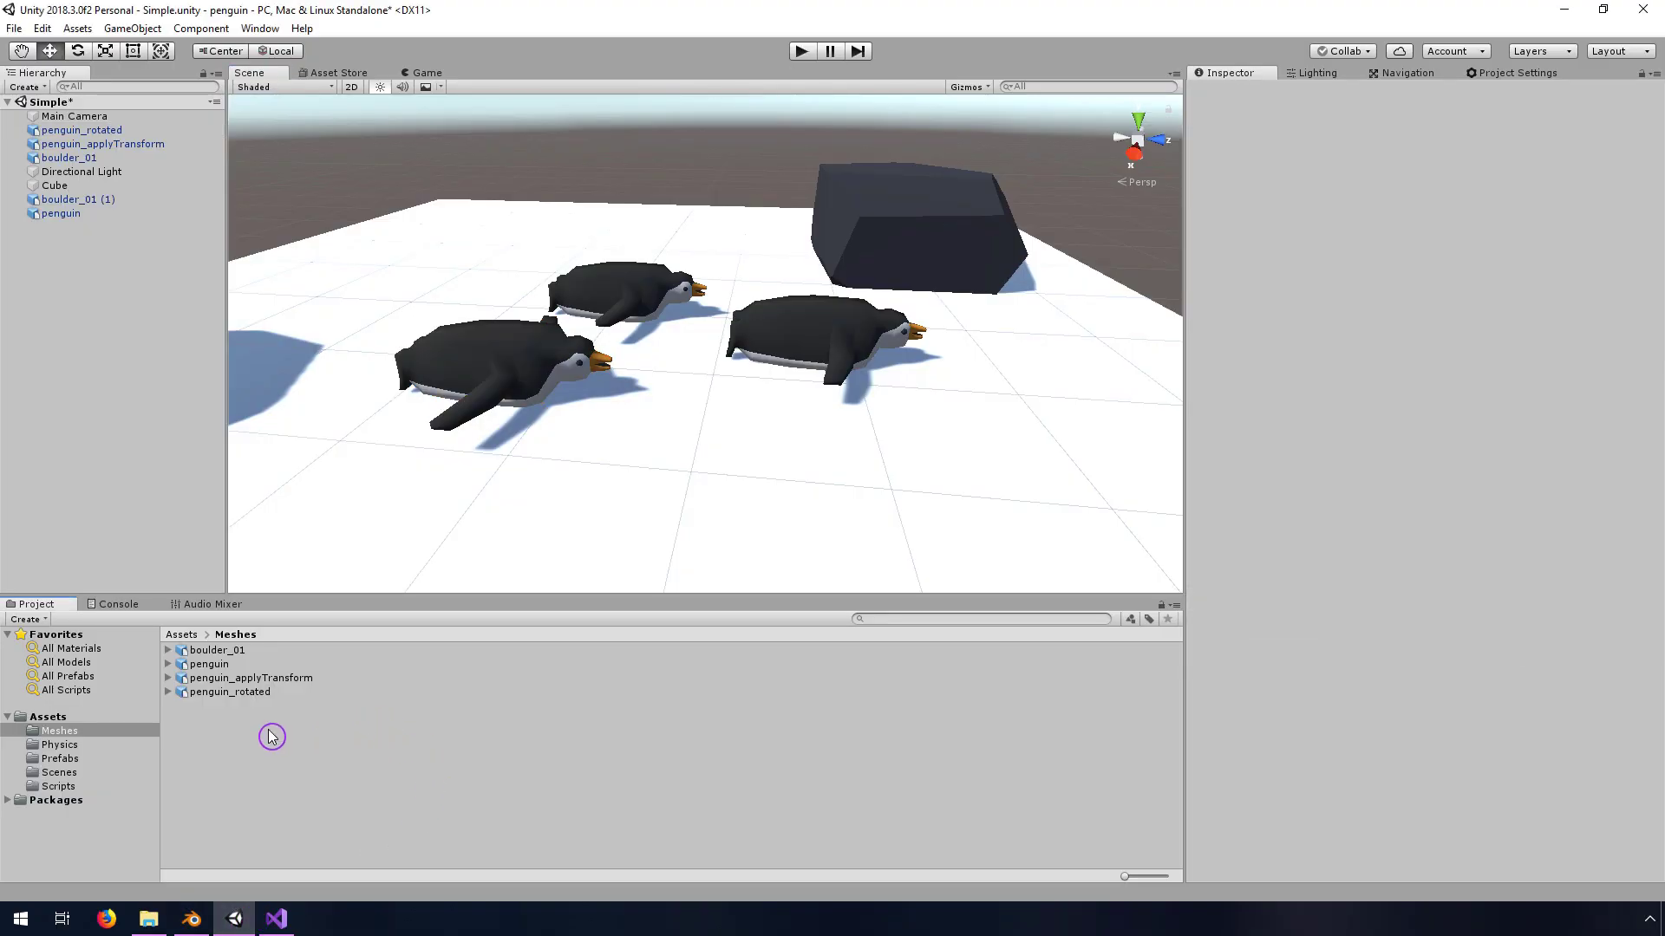
{"action": "right_click", "coordinate": [268, 732]}
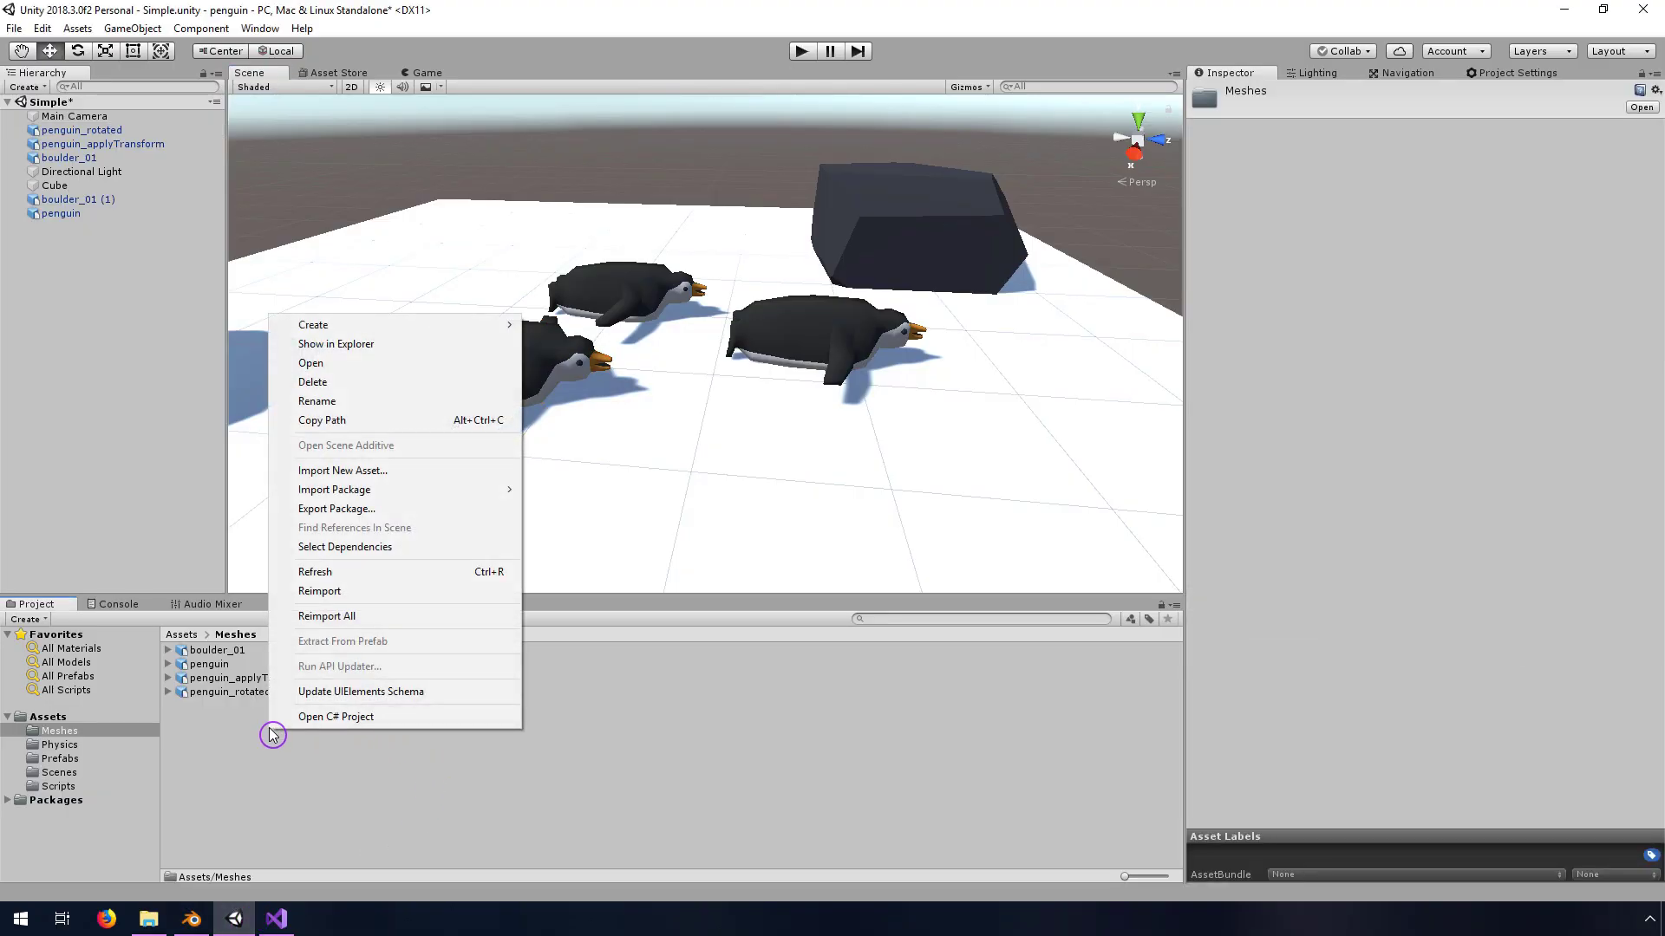
{"action": "left_click", "coordinate": [336, 475]}
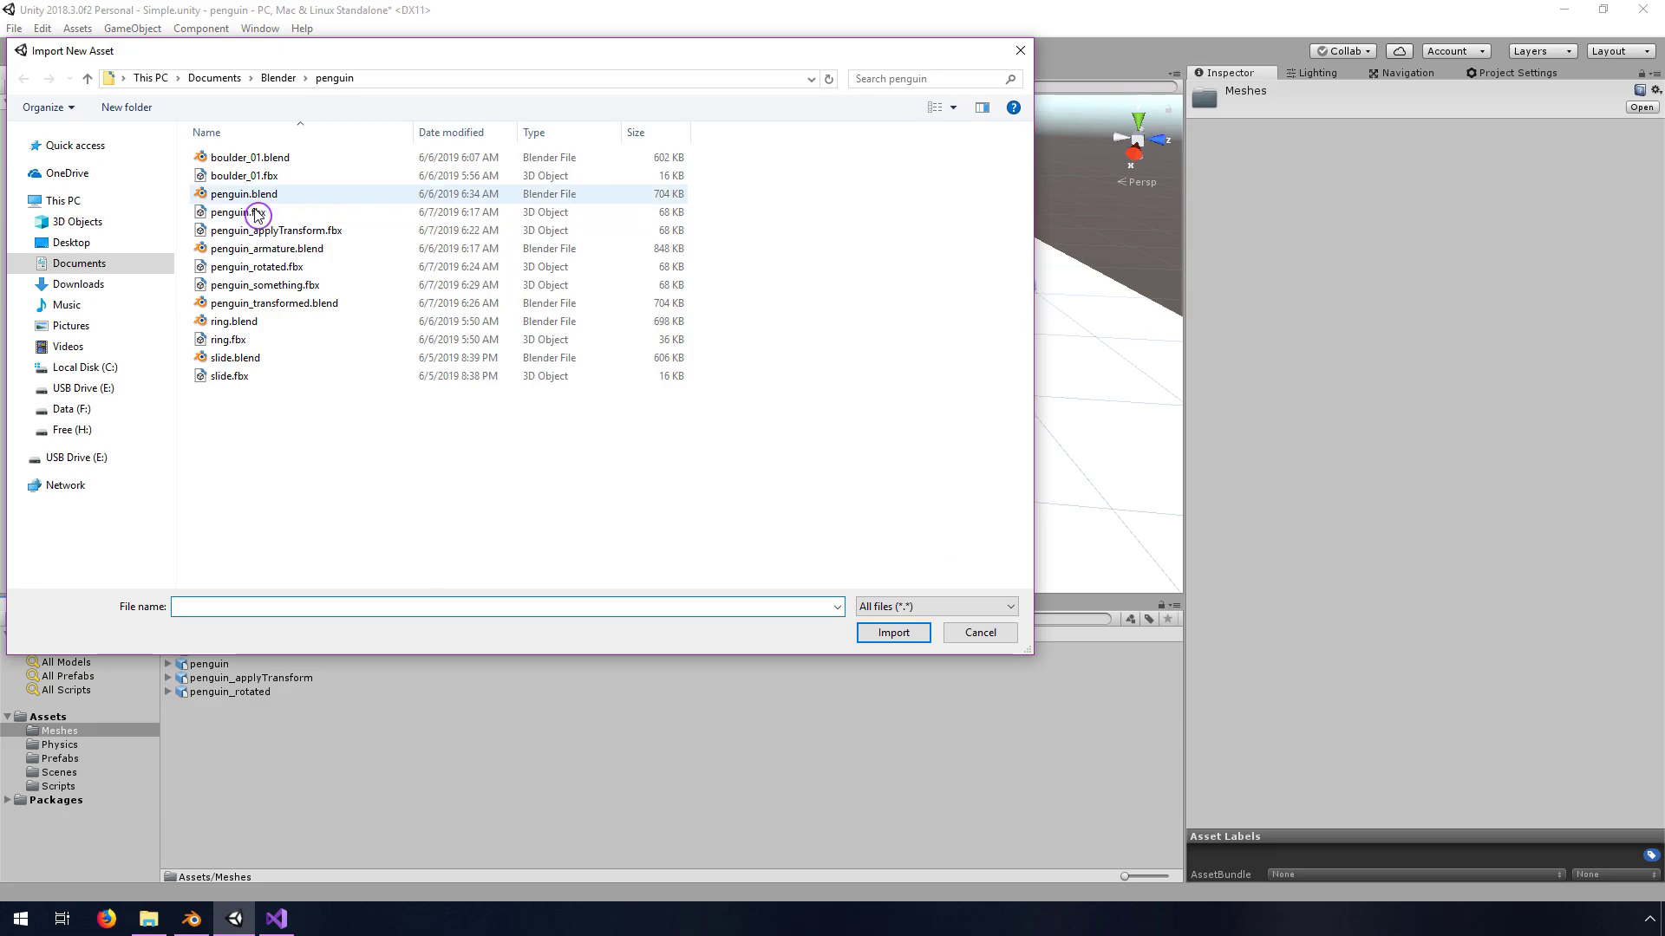
{"action": "left_click", "coordinate": [264, 285]}
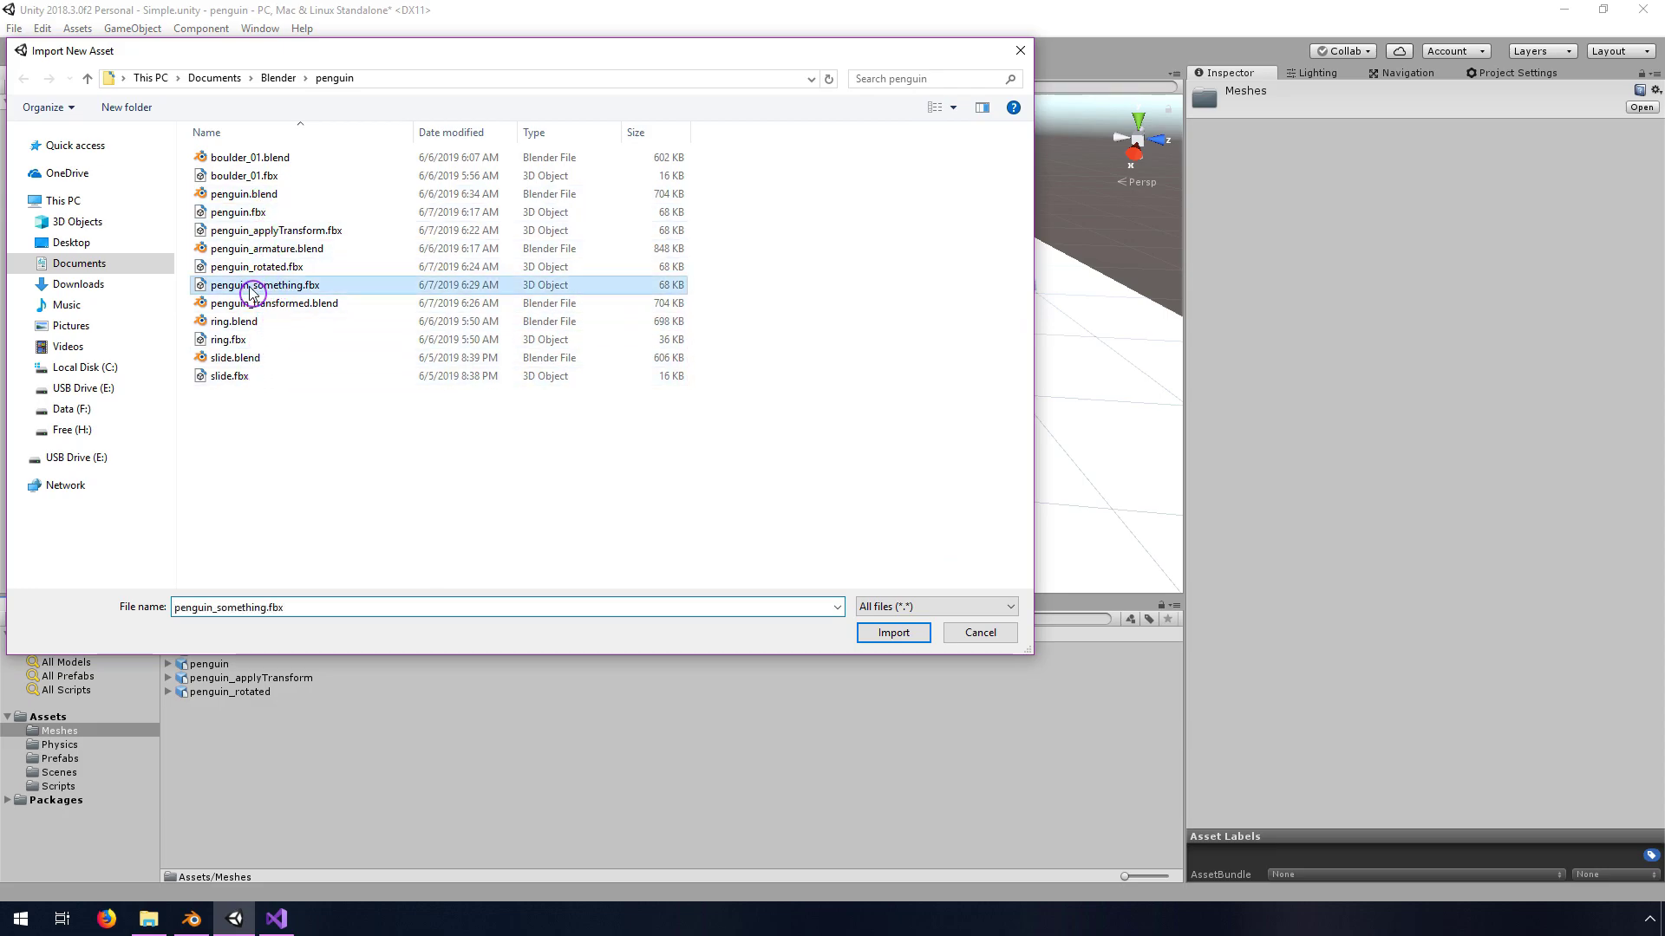
{"action": "left_click", "coordinate": [893, 633]}
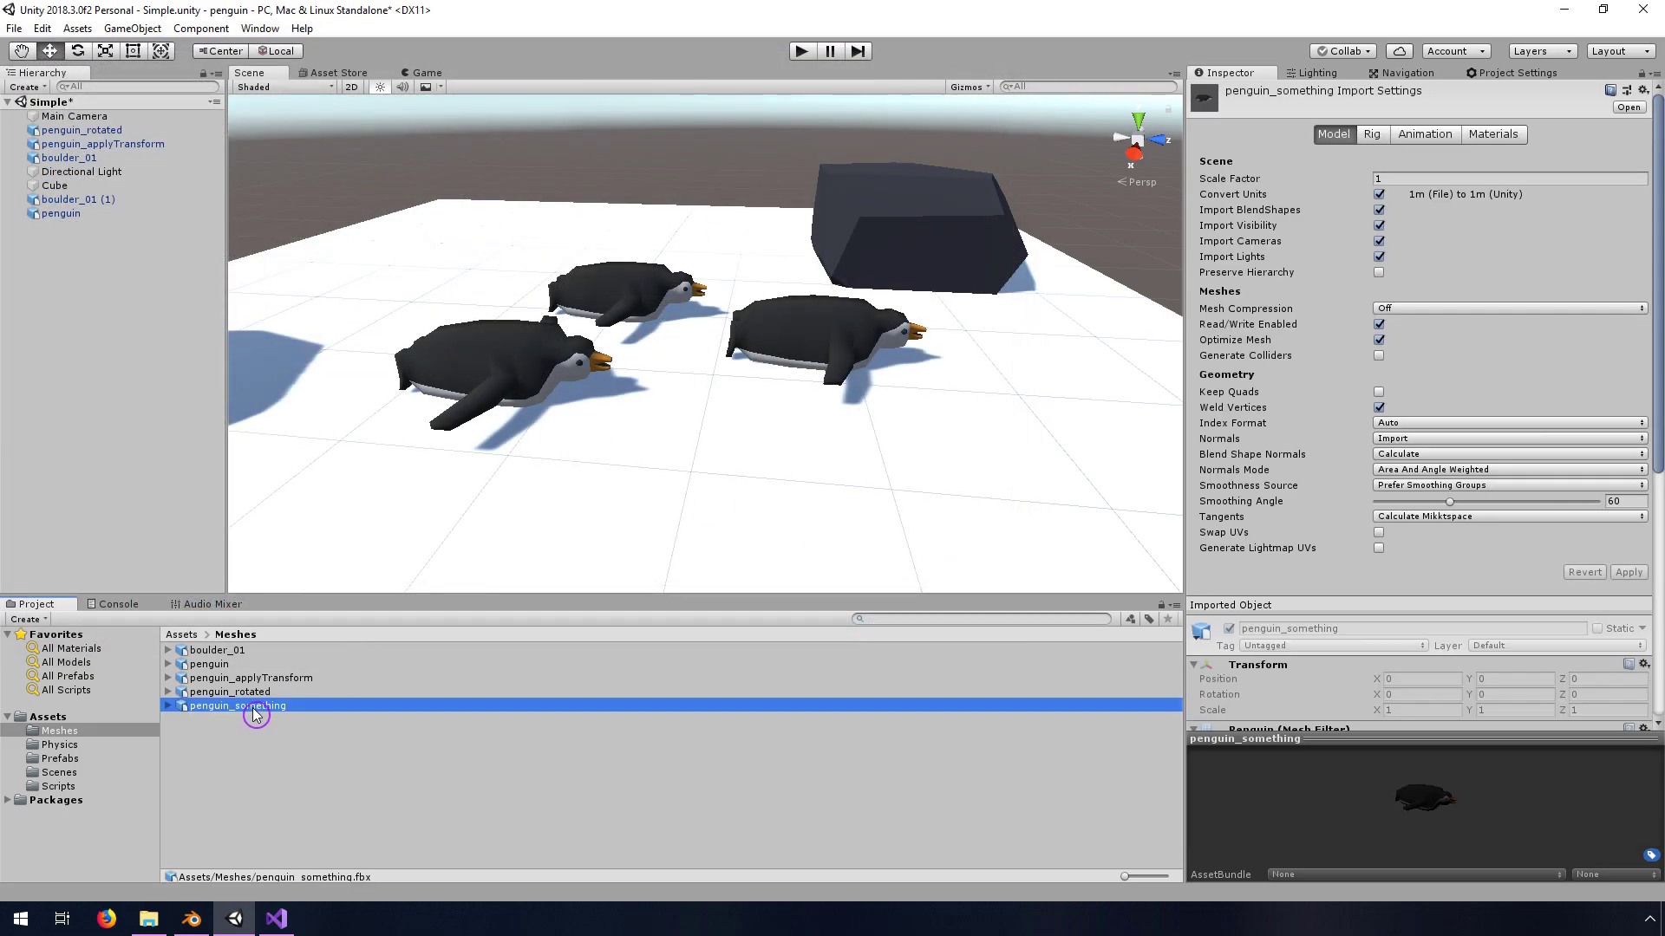
Place penguin_something in the Scene beside the other penguins, at zero rotation and scale 1
{"action": "left_click_drag", "start_coordinate": [253, 707], "coordinate": [690, 454]}
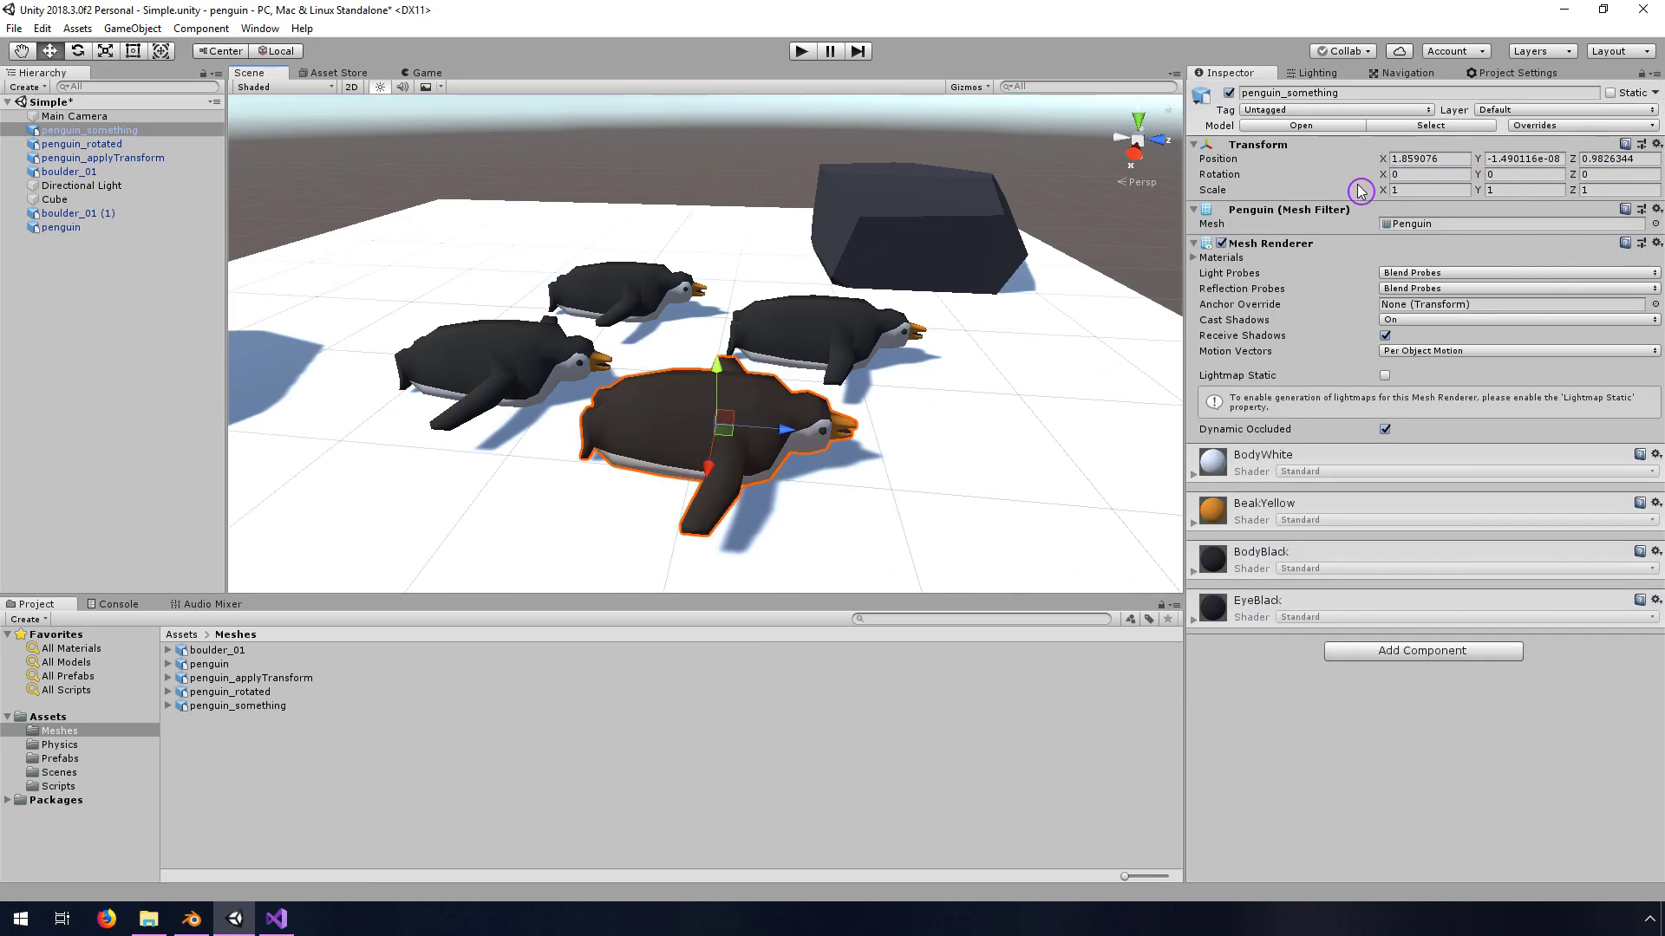
{"action": "middle_click_drag", "start_coordinate": [939, 461], "coordinate": [922, 468]}
{"action": "scroll", "coordinate": [869, 454], "scroll_direction": "down", "scroll_amount": 2}
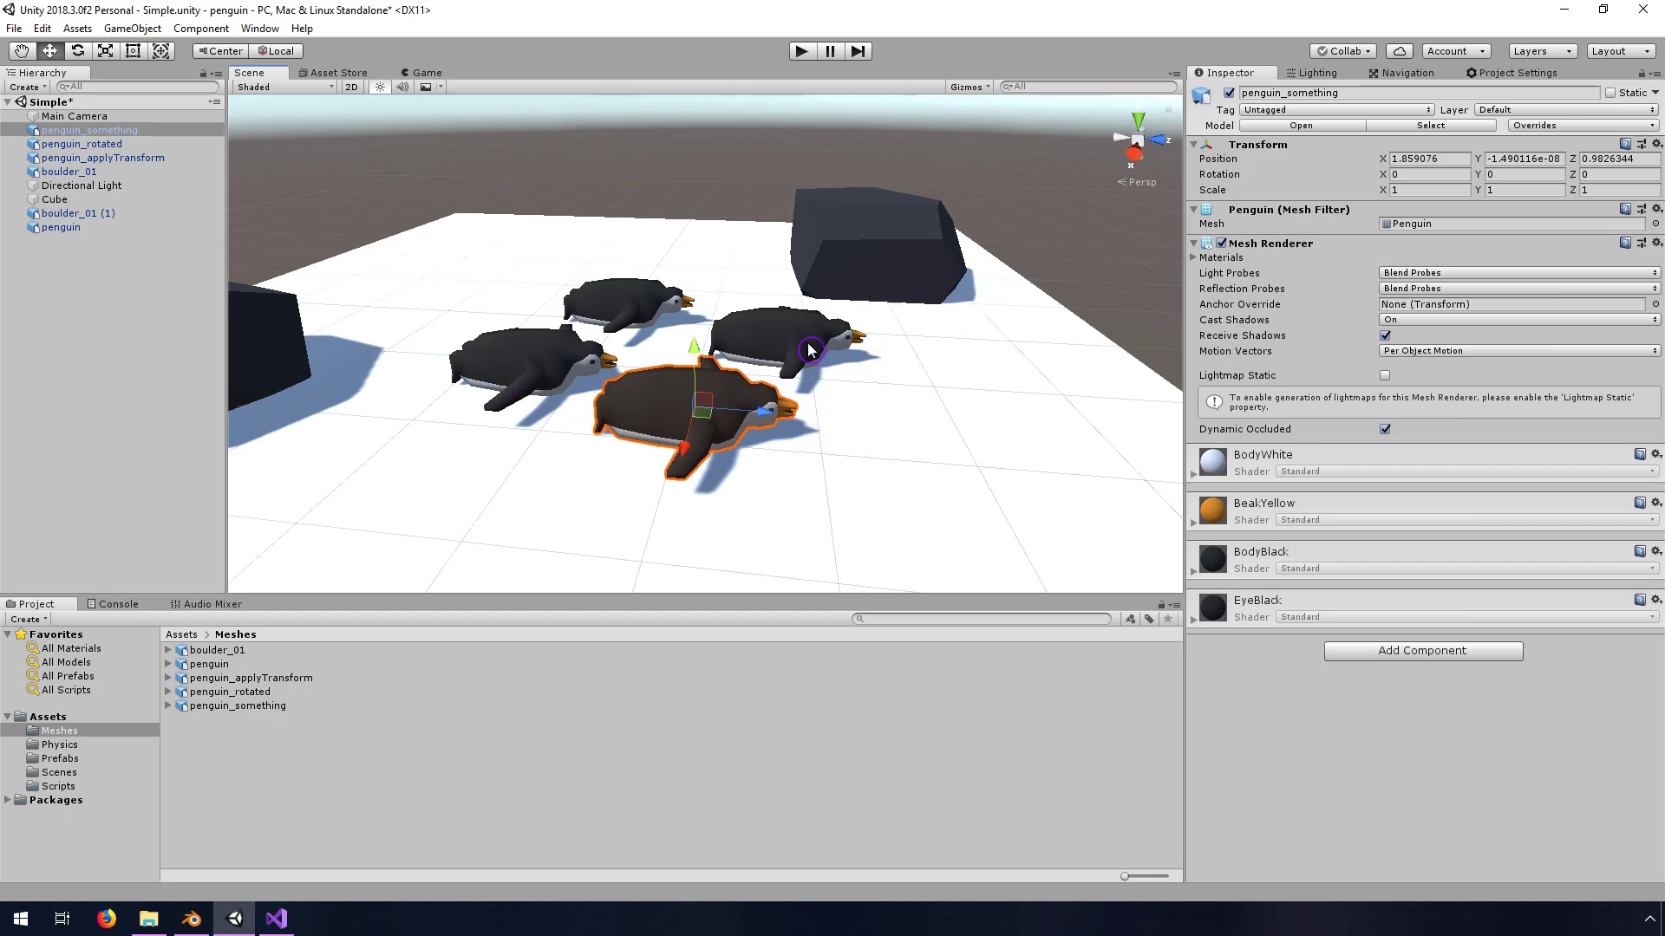
{"action": "left_click", "coordinate": [731, 211]}
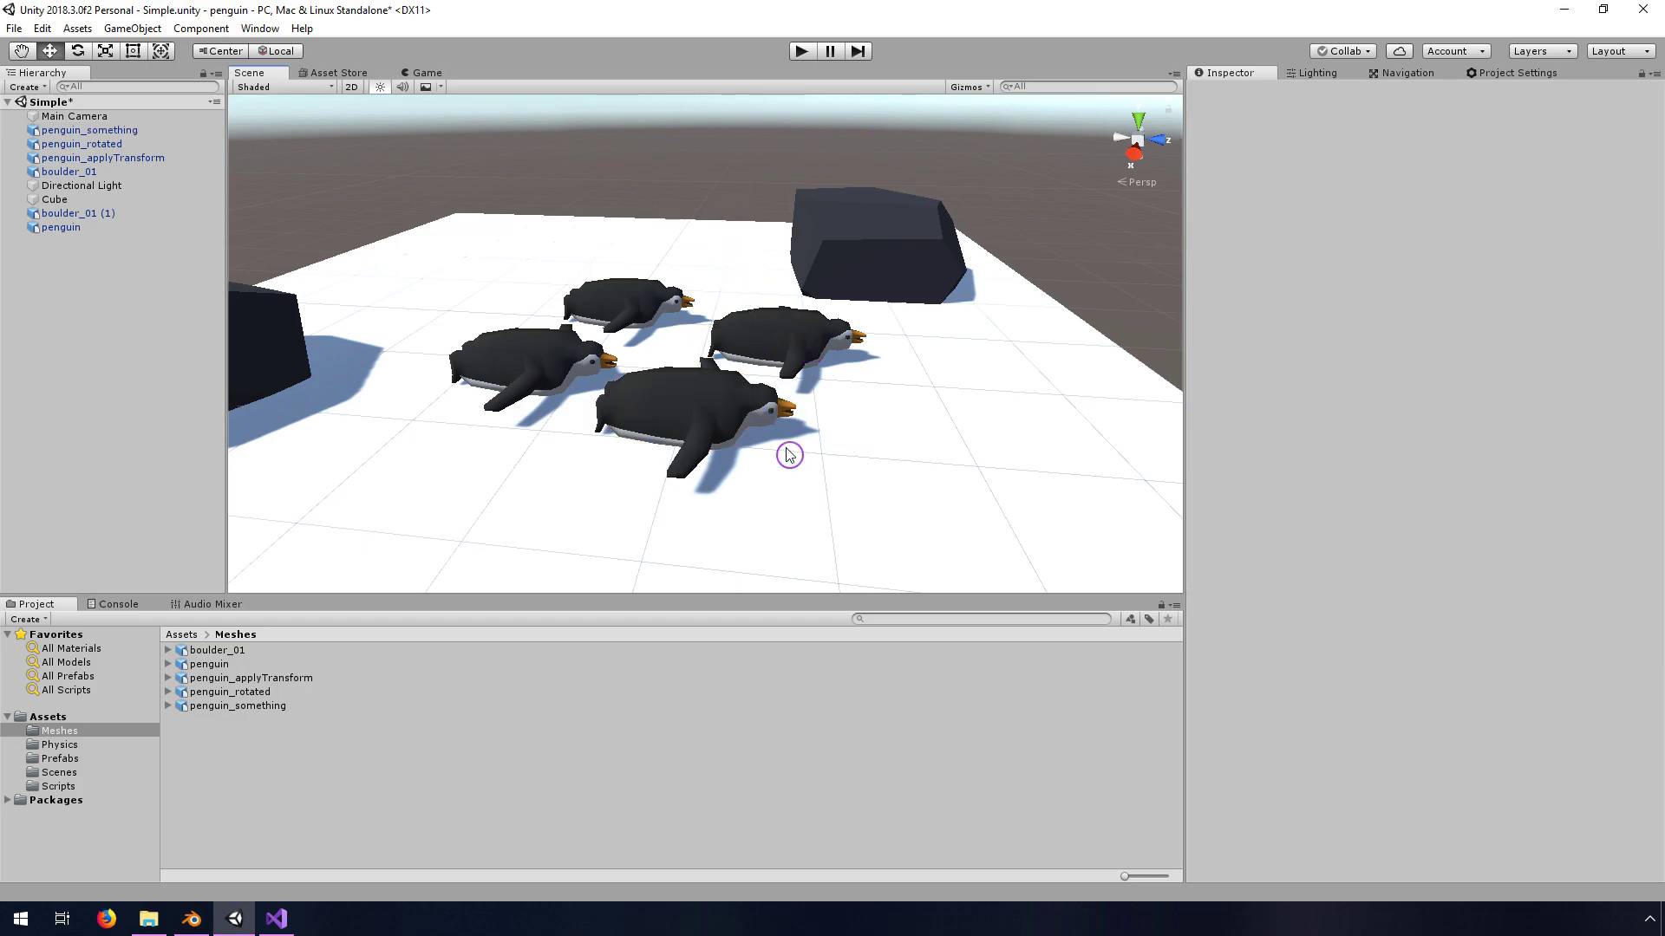
{"action": "middle_click_drag", "start_coordinate": [690, 427], "coordinate": [679, 412]}
{"action": "scroll", "coordinate": [679, 413], "scroll_direction": "up", "scroll_amount": 3}
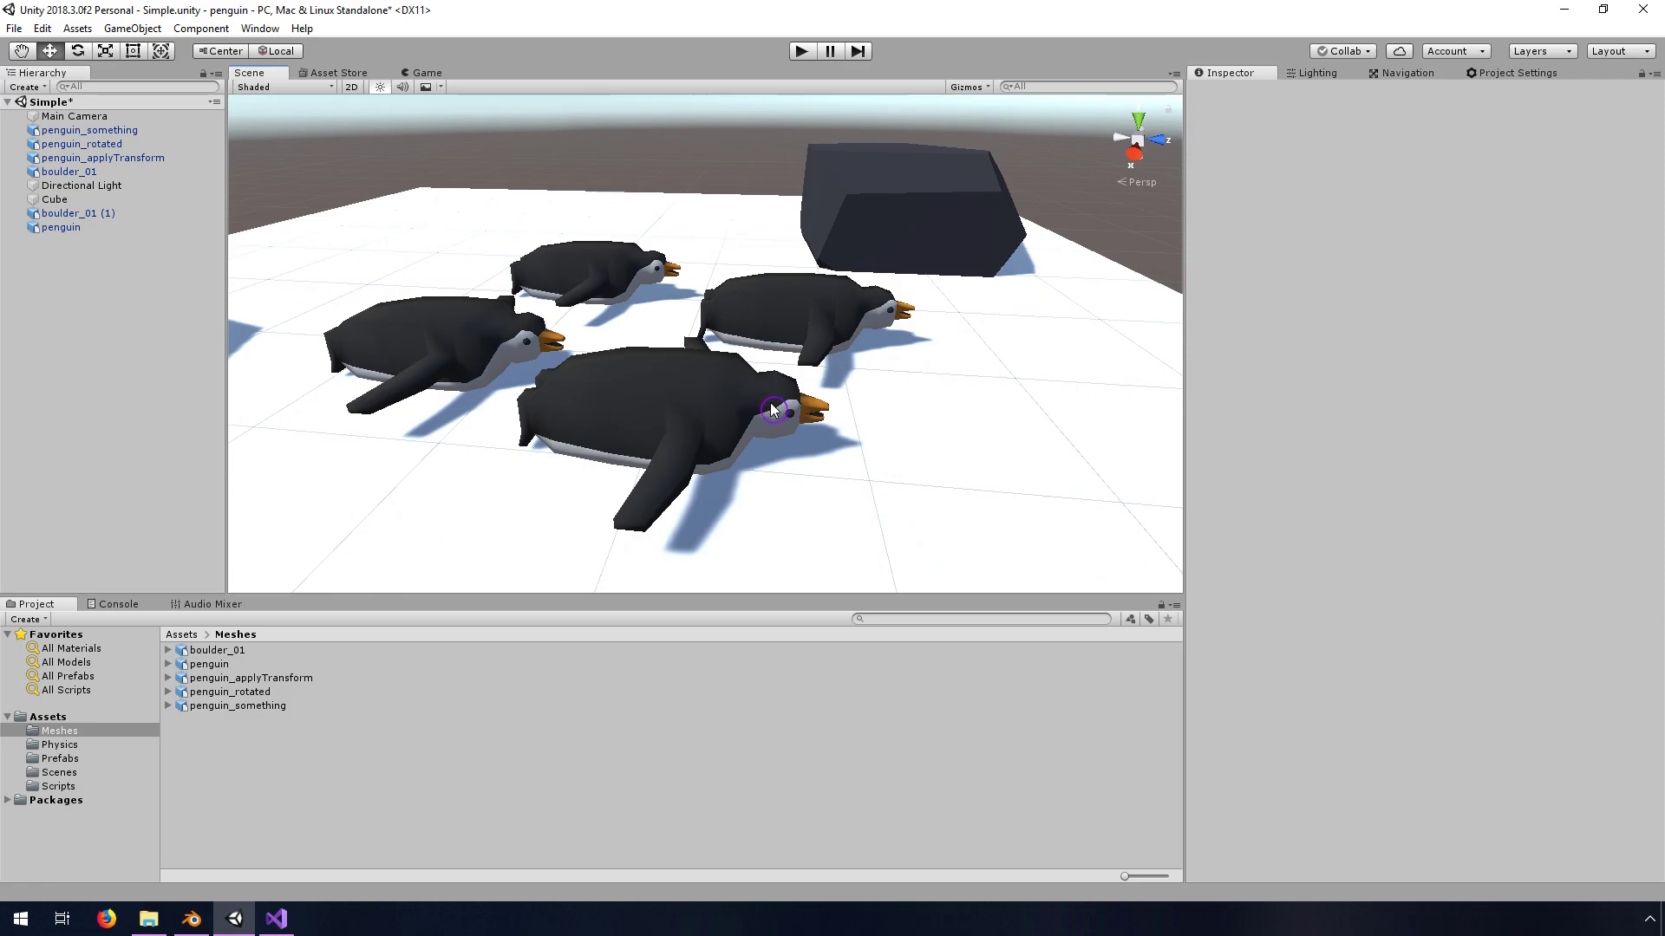